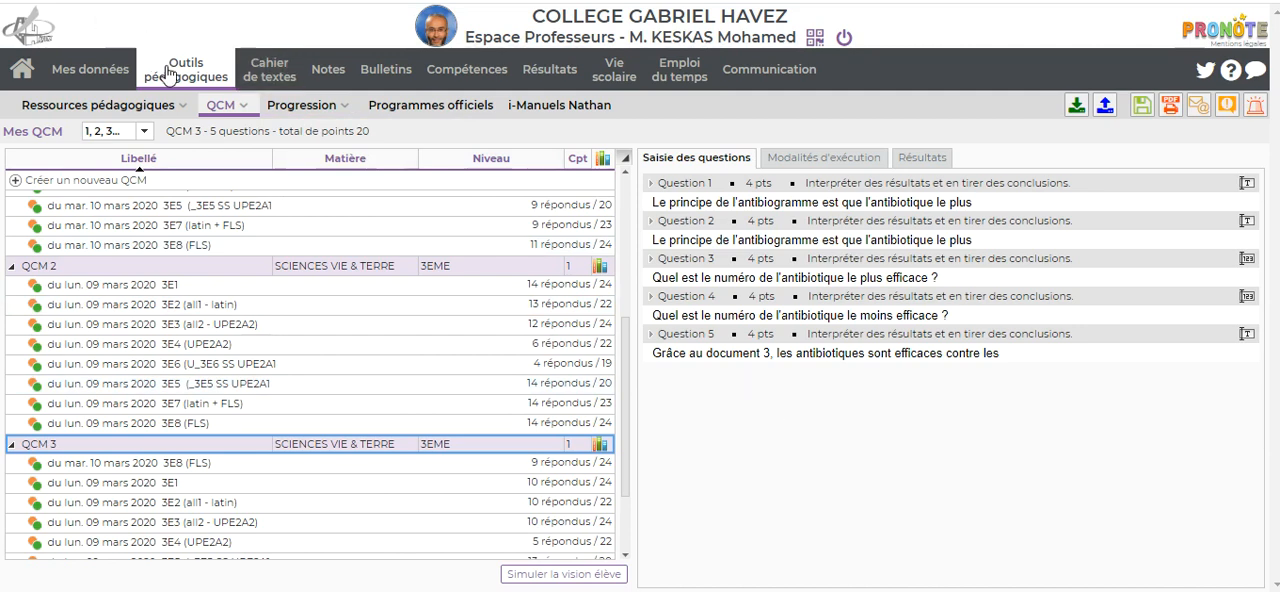
# Step: Display the questions of QCM 2, and start the student-view simulation of QCM 3
pyautogui.moveTo(203, 80)
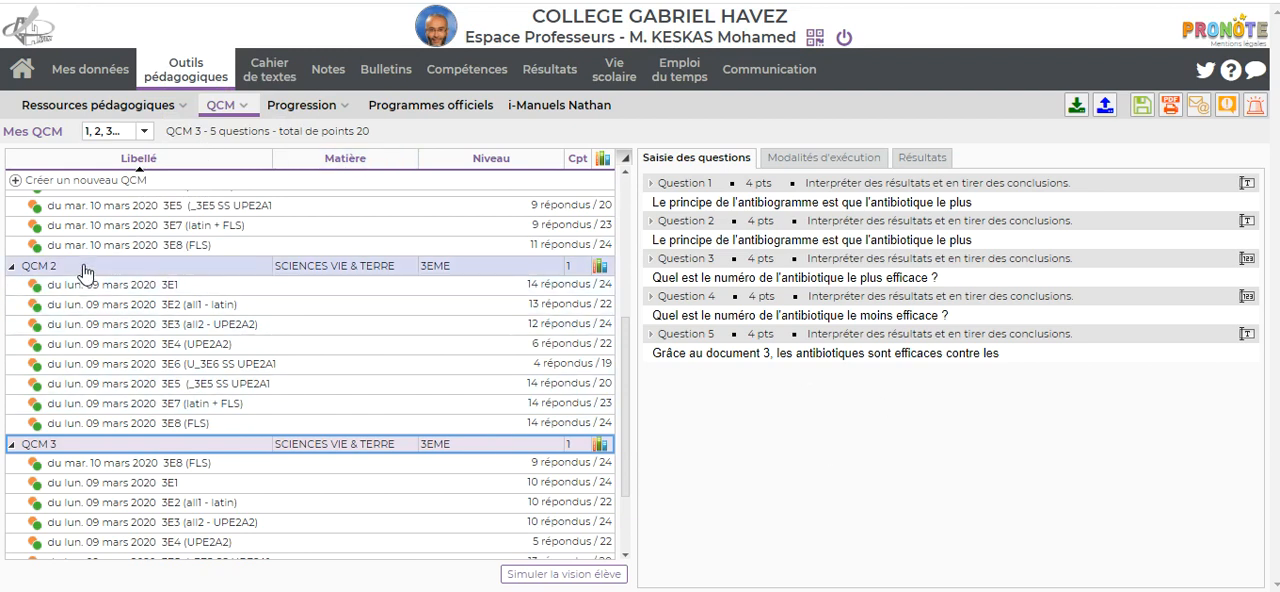
pyautogui.click(157, 272)
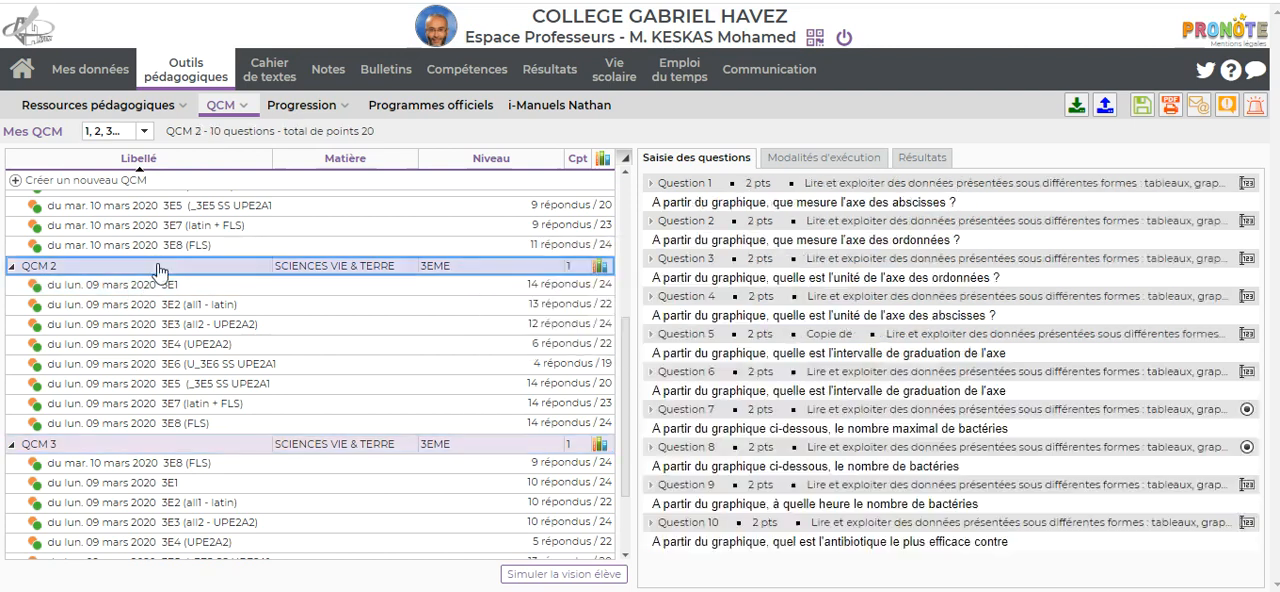
pyautogui.rightClick(155, 450)
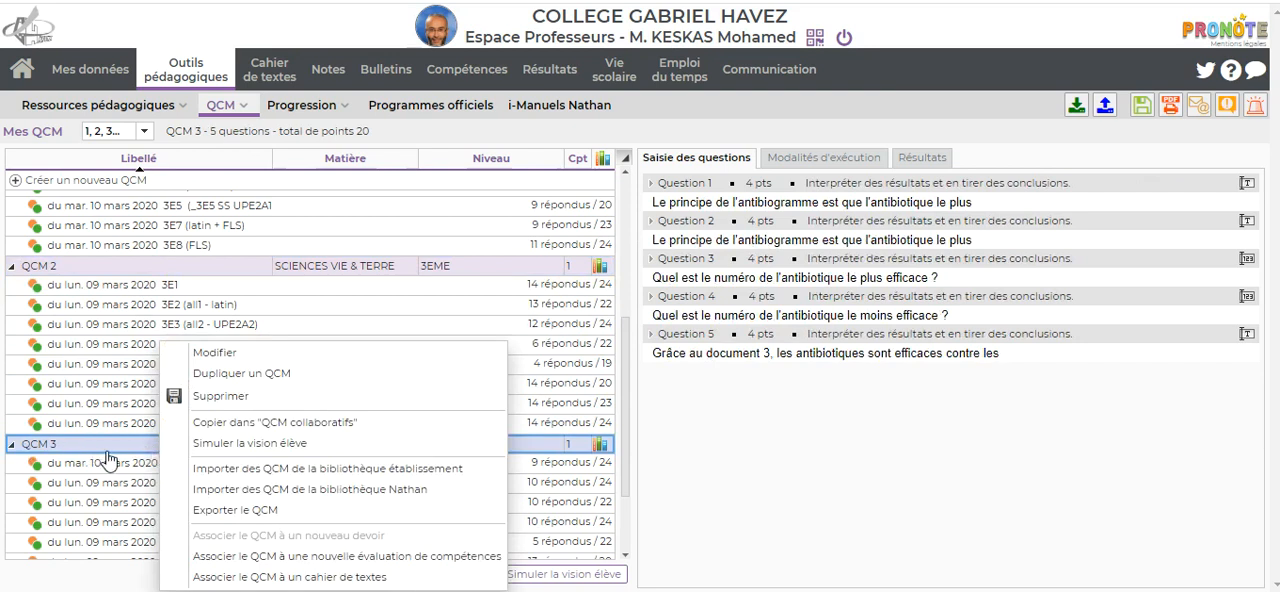
pyautogui.click(292, 450)
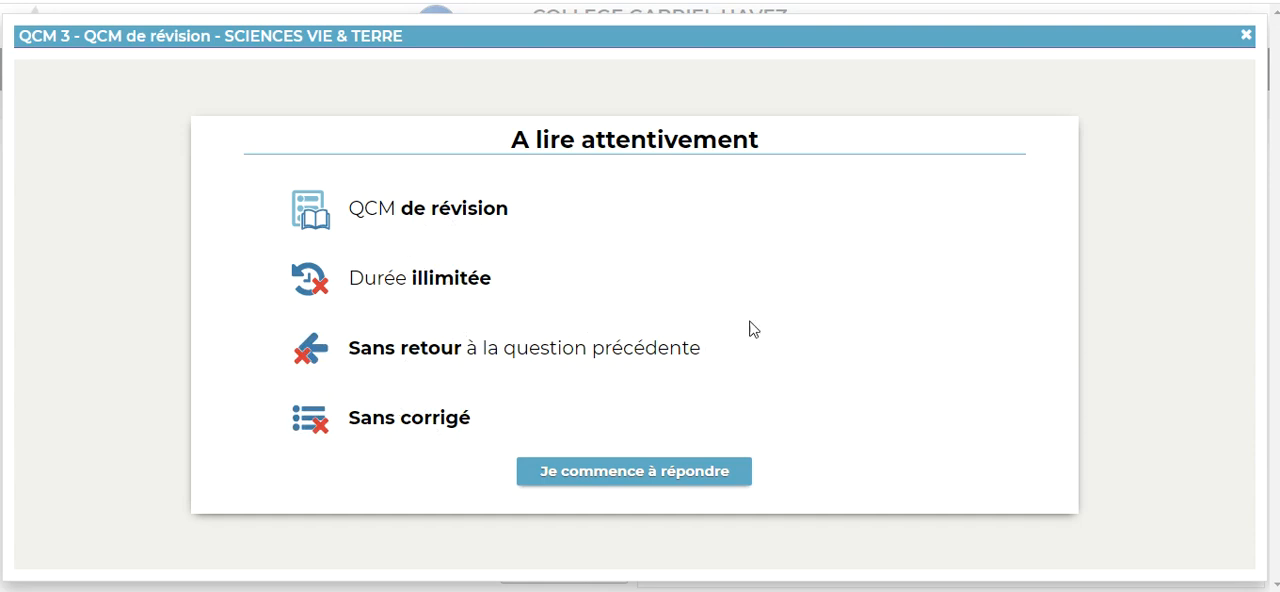
pyautogui.click(660, 476)
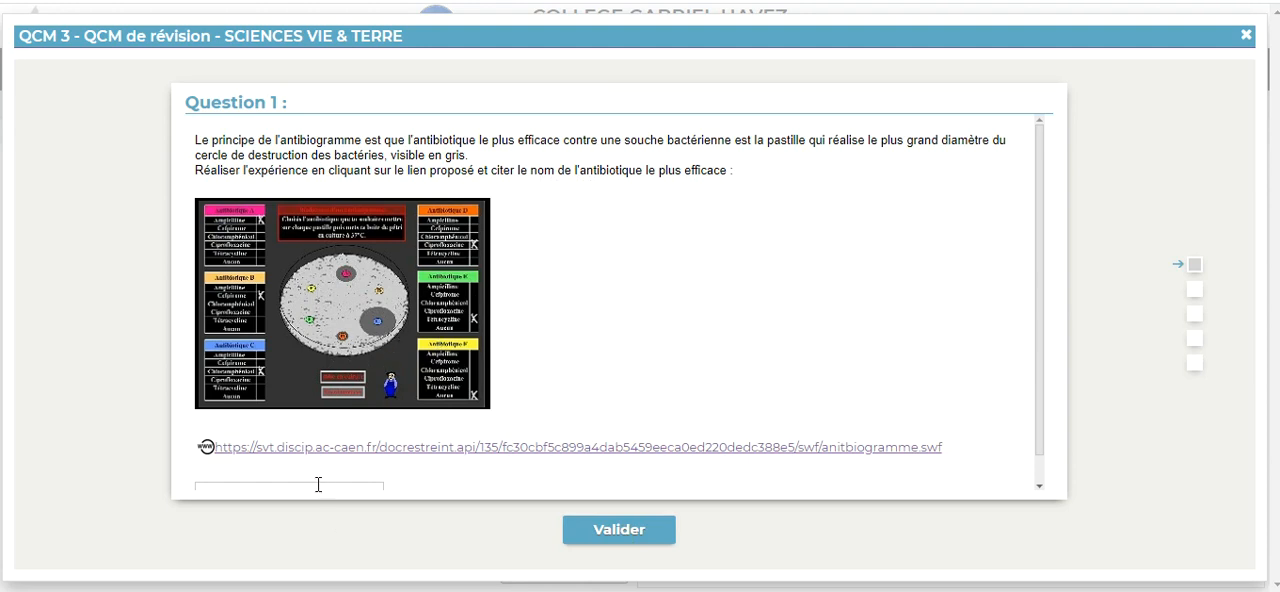
# Step: Go through all five questions of the simulated QCM 3 with the answers left blank, and close the simulation
pyautogui.scroll(-1, 460, 432)
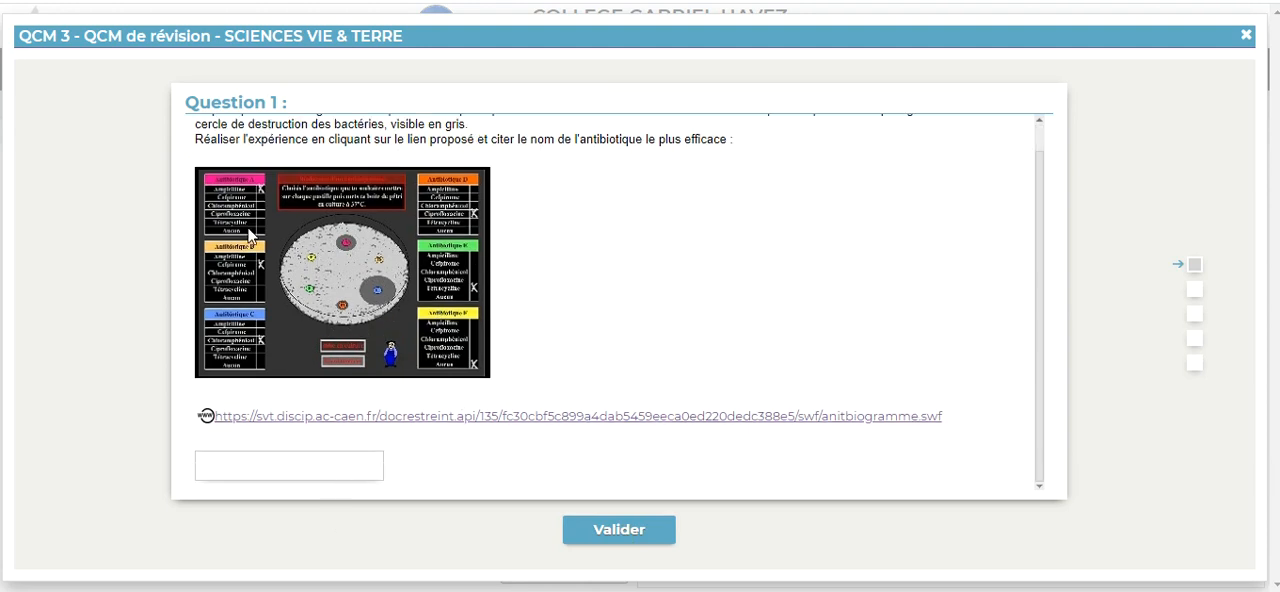
pyautogui.click(620, 533)
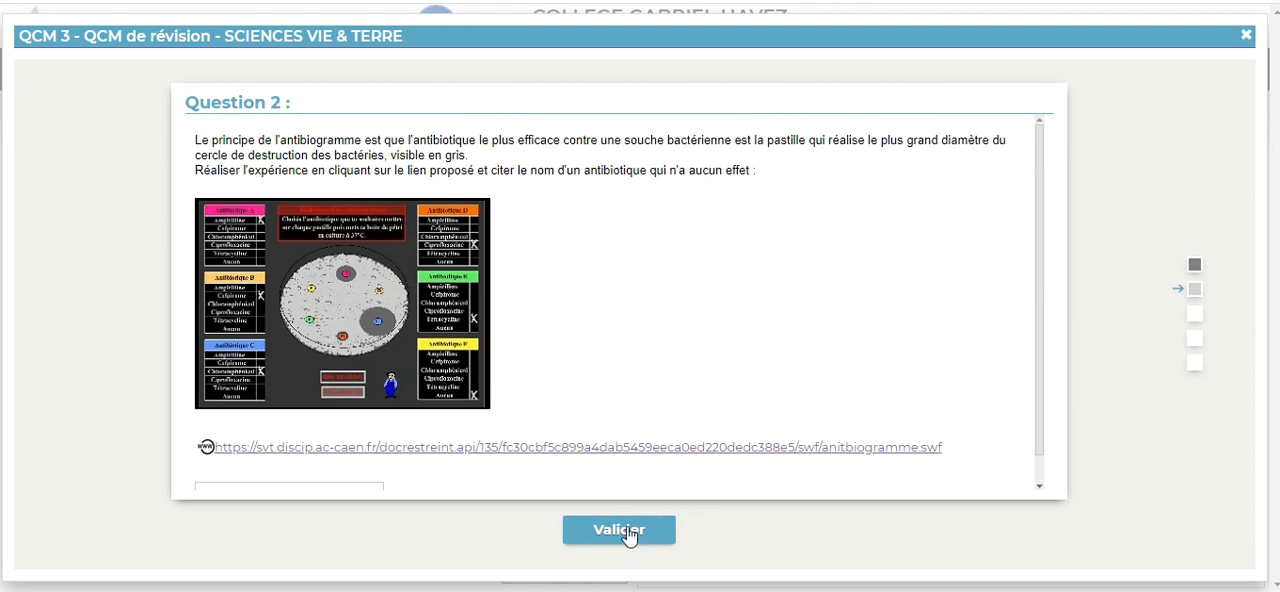
pyautogui.click(620, 531)
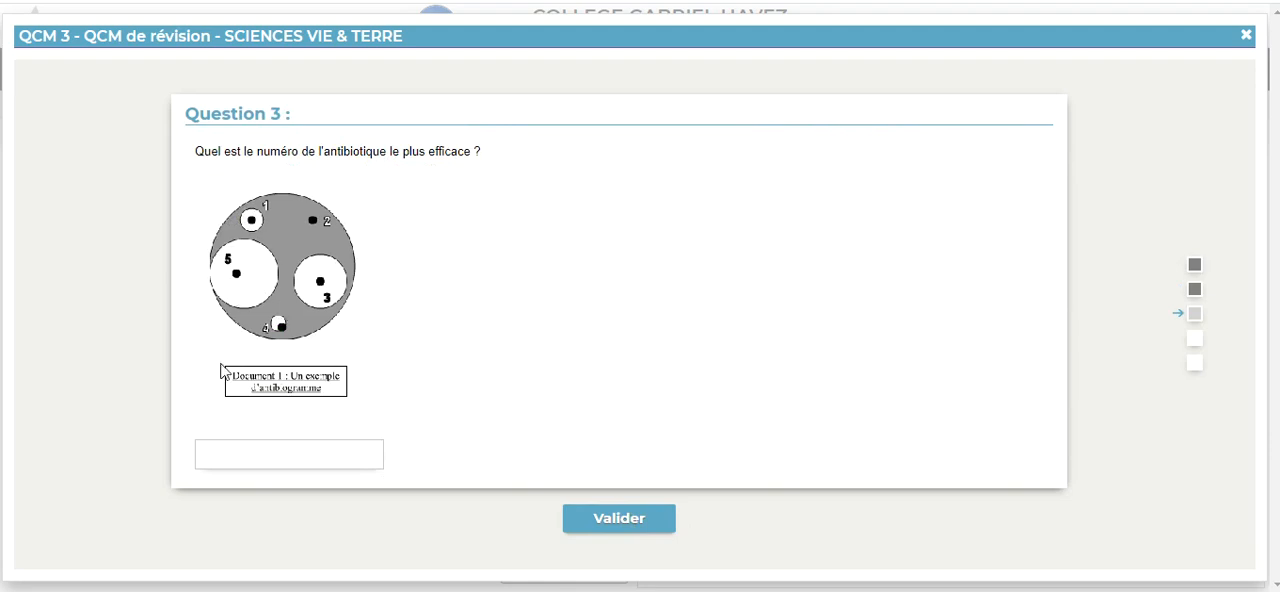
pyautogui.click(618, 519)
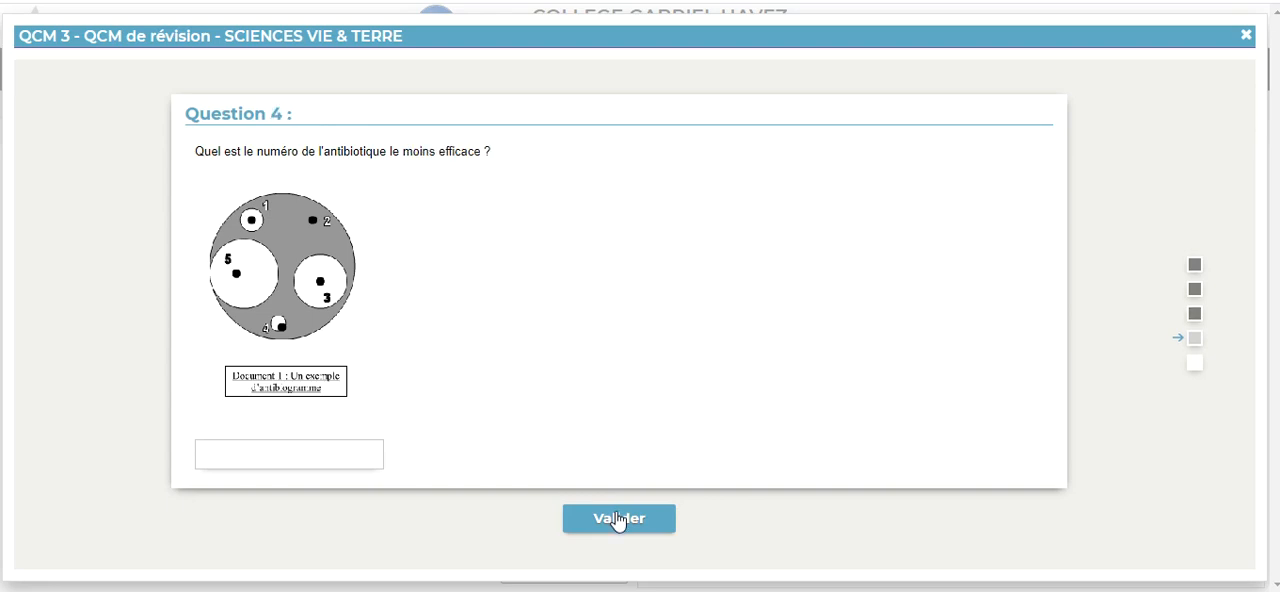
pyautogui.click(618, 519)
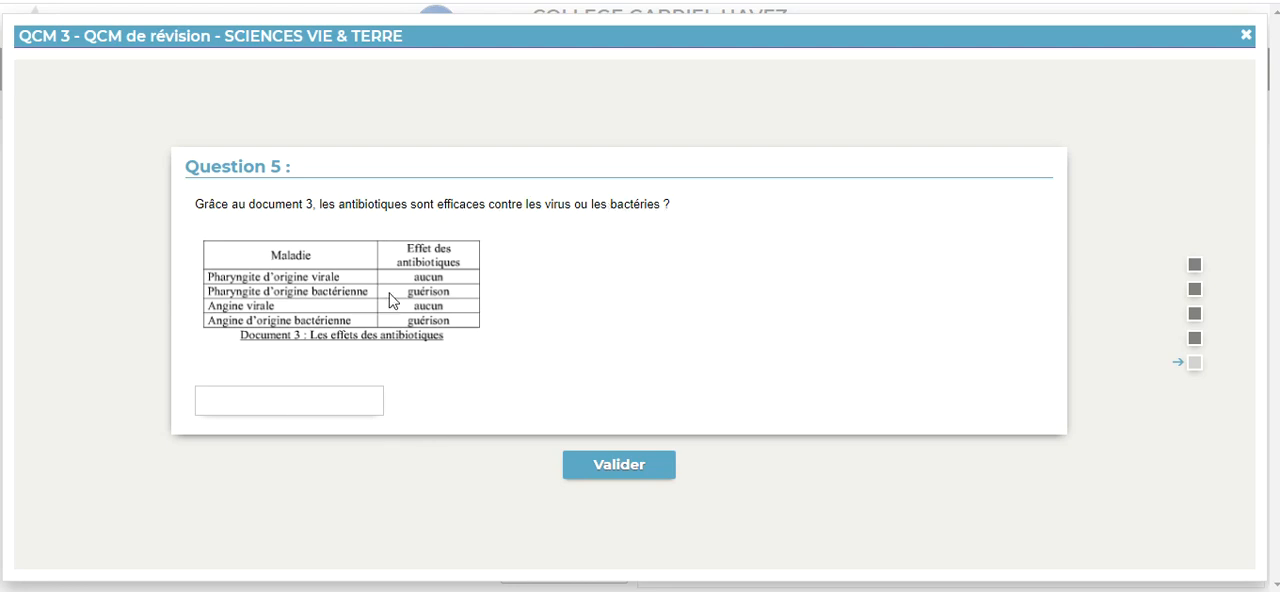
pyautogui.click(623, 466)
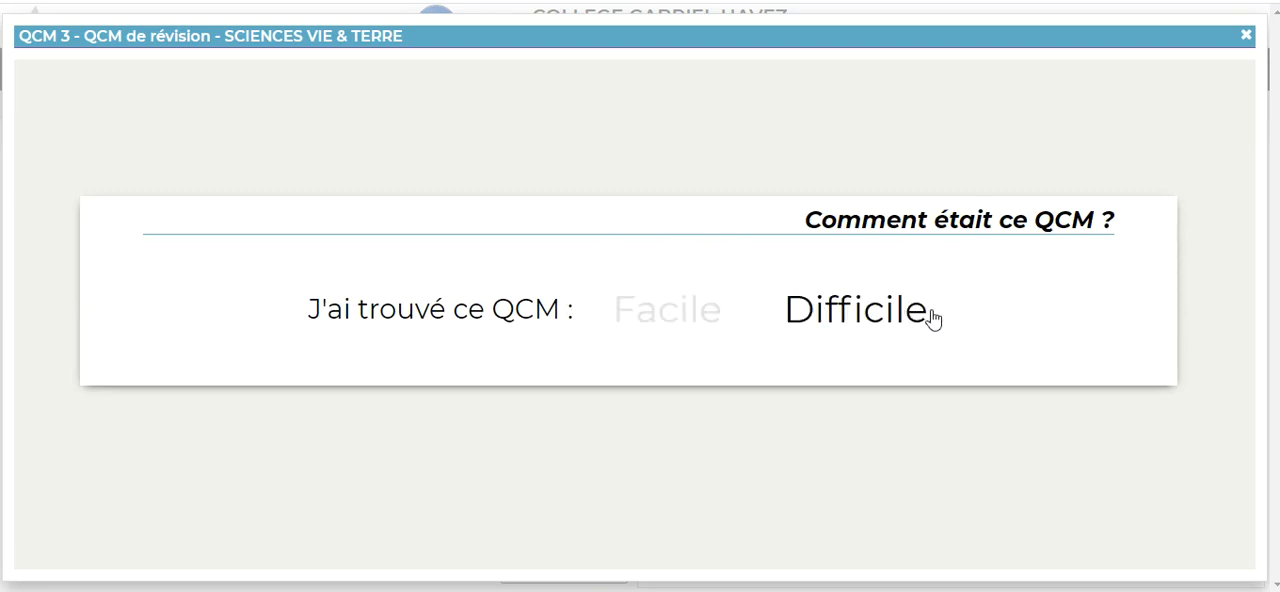
pyautogui.click(1248, 36)
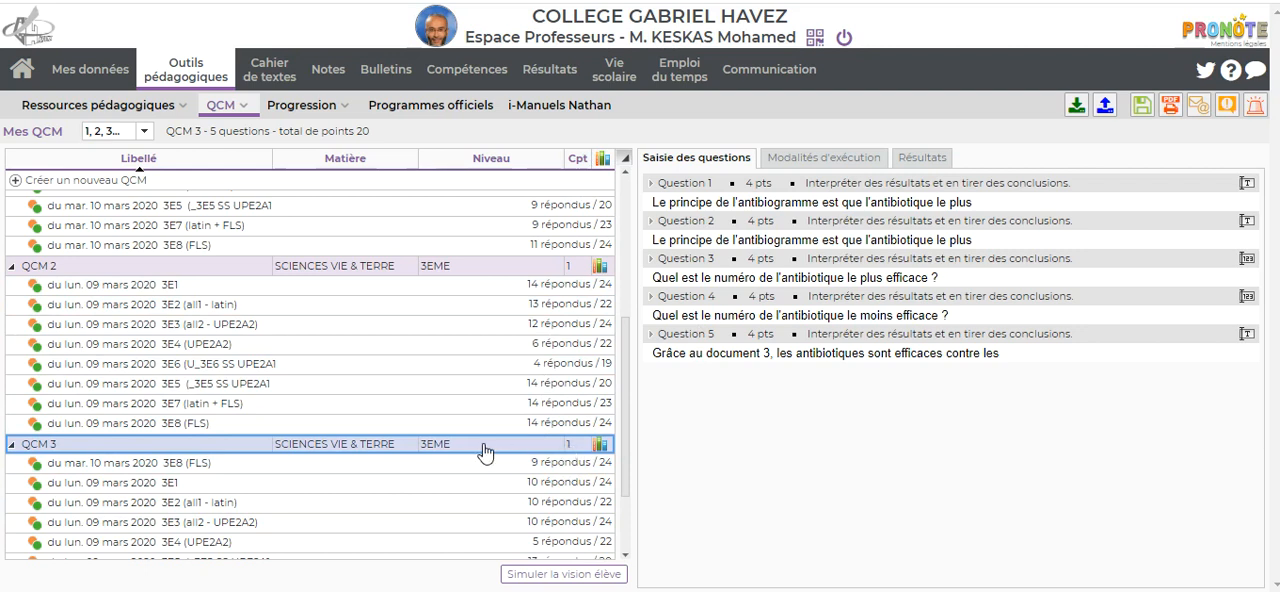
# Step: Check the execution settings and the student results of QCM 3 for the 09 mars 2020 session of class 3E1
pyautogui.click(241, 490)
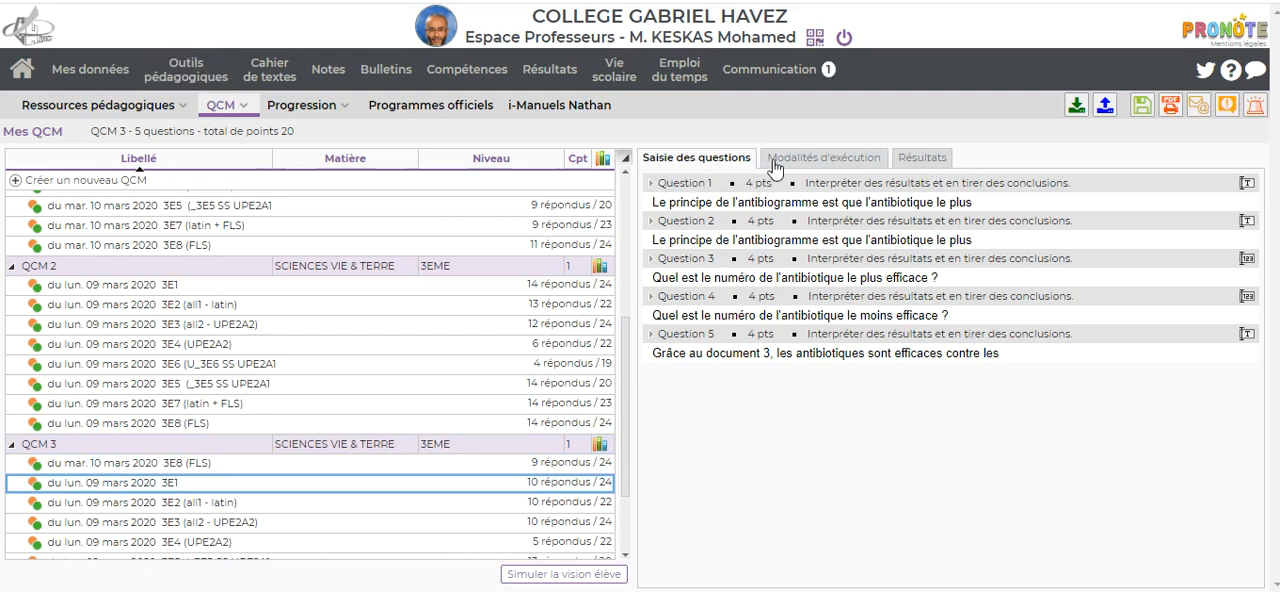
pyautogui.click(828, 162)
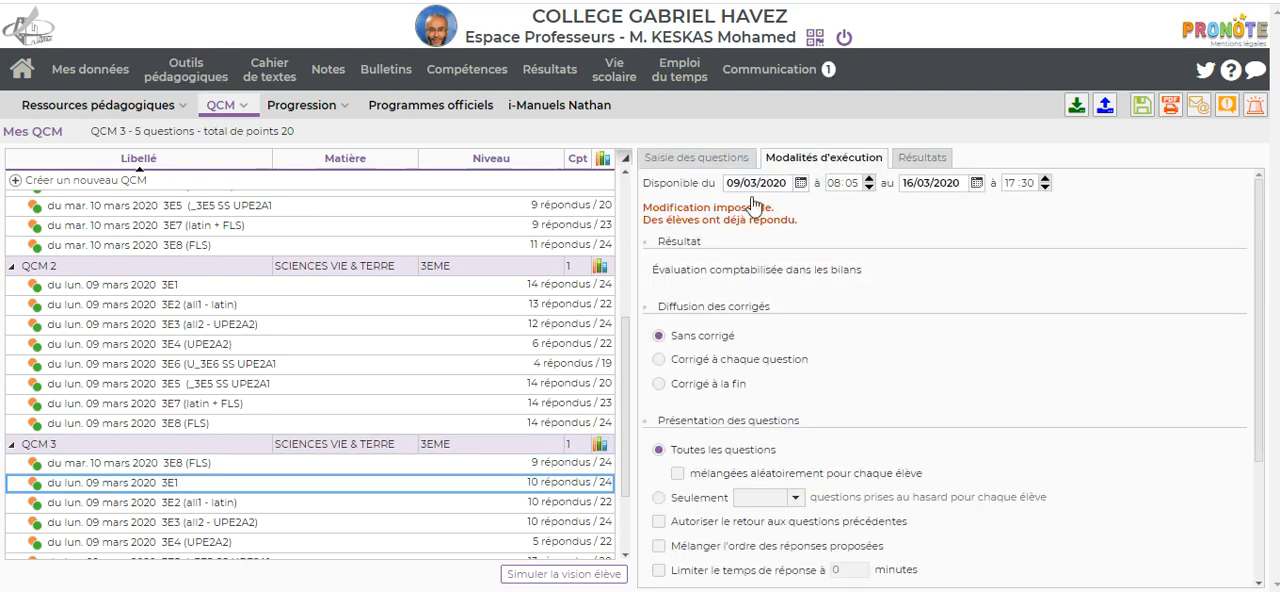
pyautogui.click(915, 162)
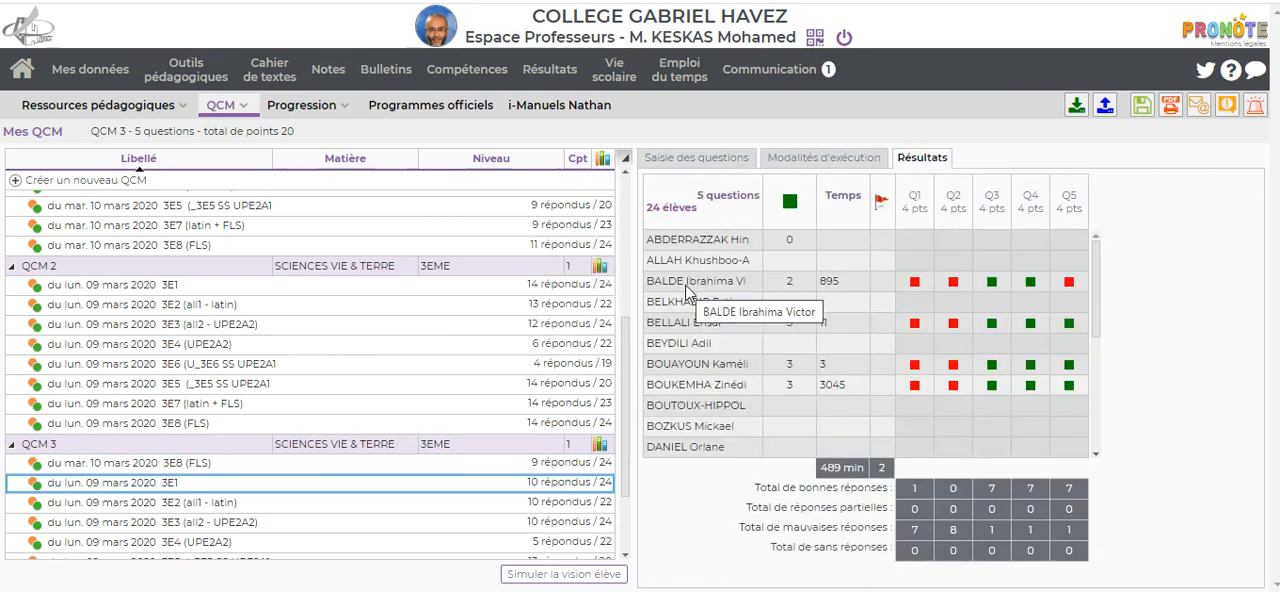
# Step: Open the copy of the 3E1 student whose response time is 3, and display its answer key
pyautogui.click(697, 366)
pyautogui.rightClick(697, 368)
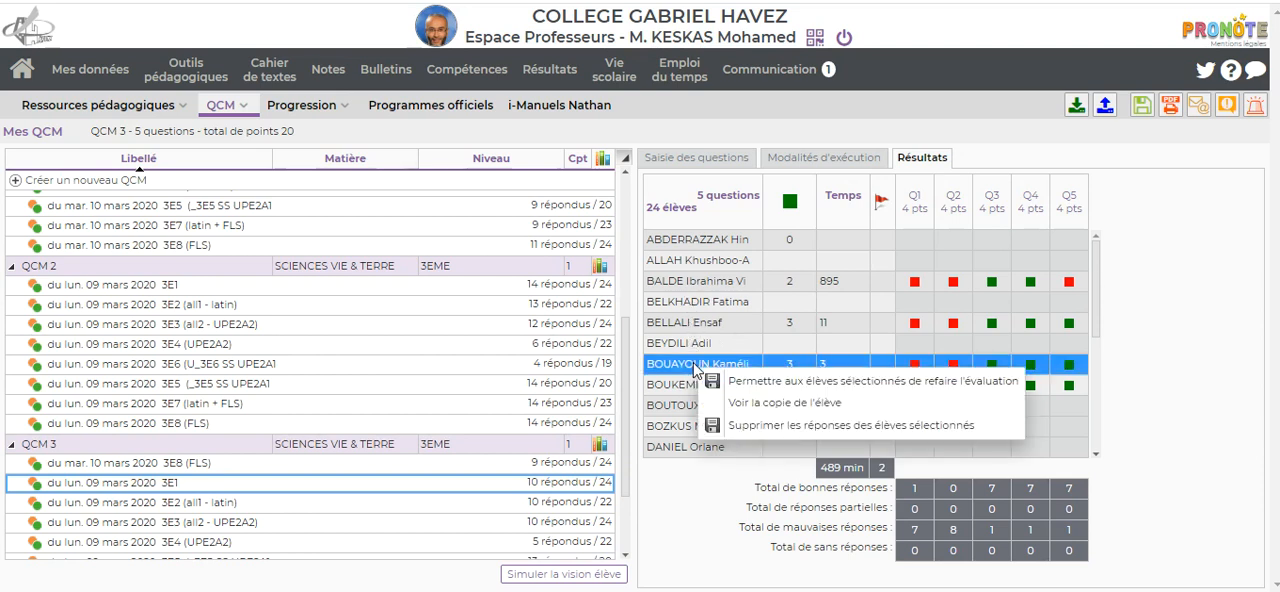
pyautogui.click(781, 407)
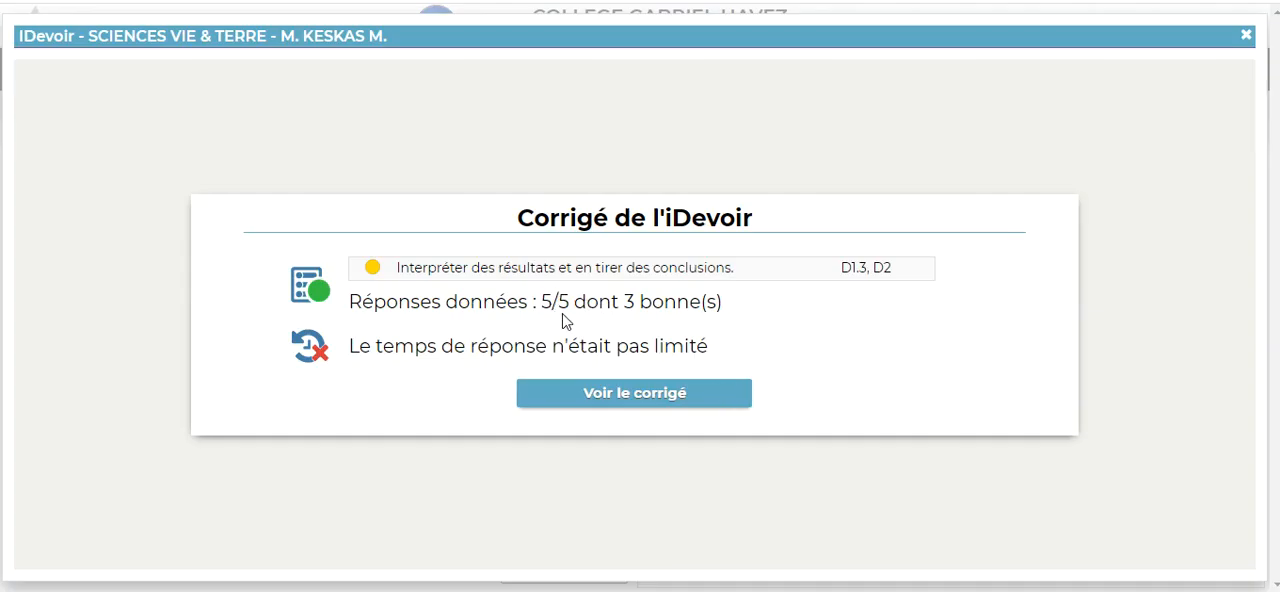
pyautogui.click(634, 400)
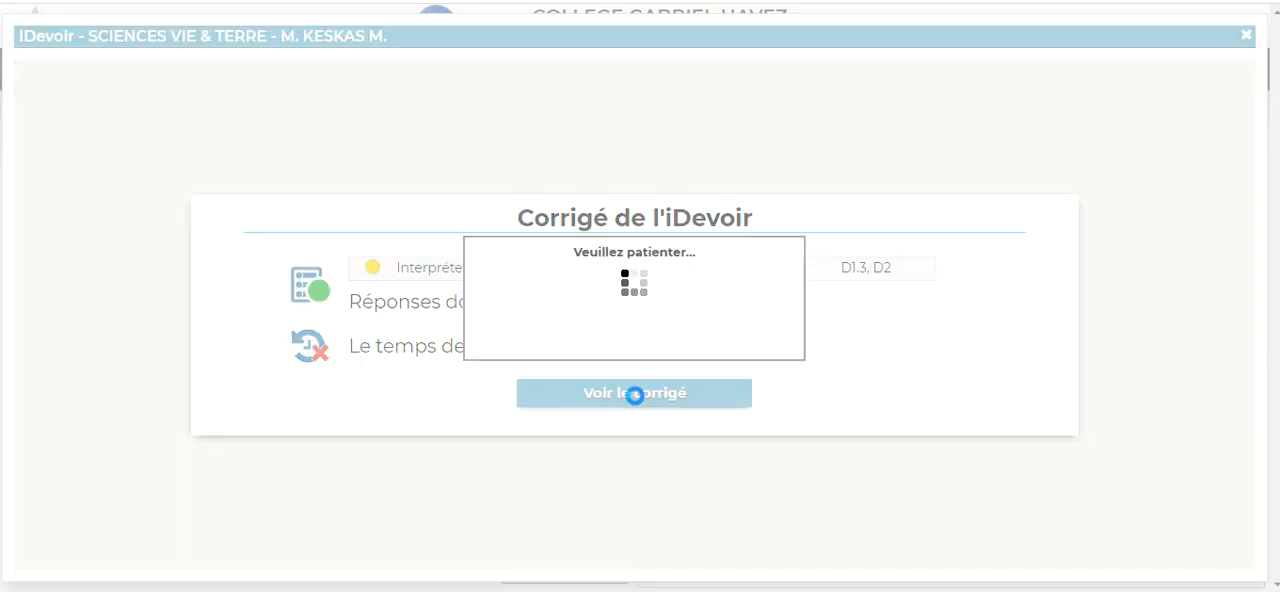
# Step: Compare the student's answers with the corrections for questions 1 to 5, recheck question 1, and close the copy
pyautogui.scroll(-1, 628, 330)
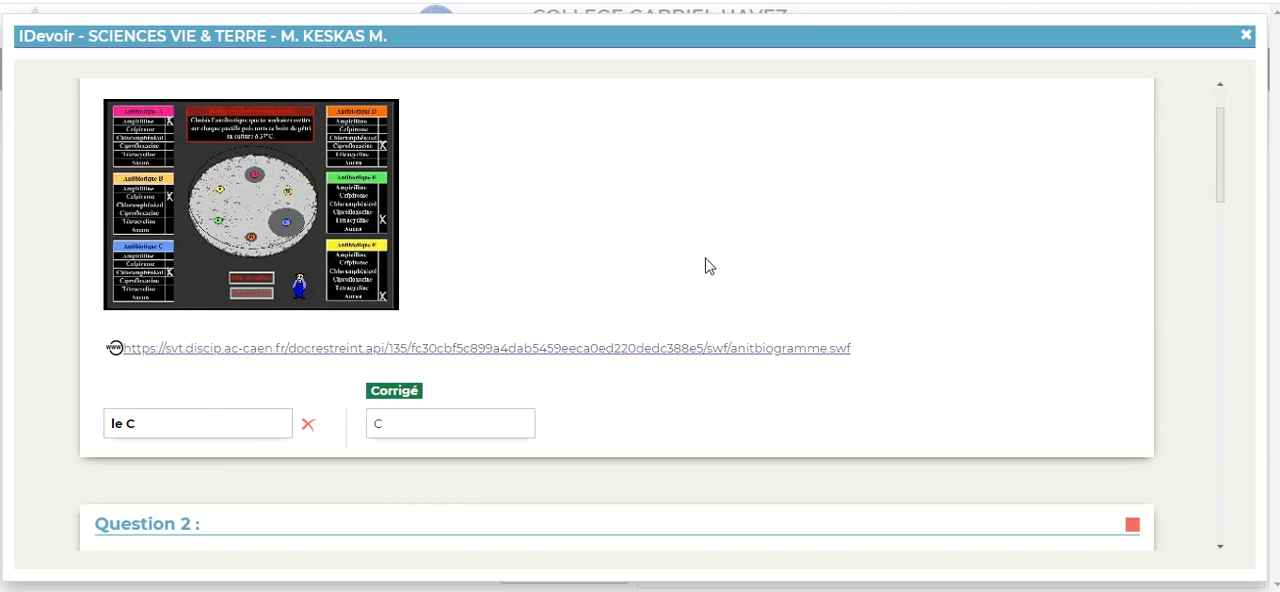
pyautogui.scroll(1, 705, 265)
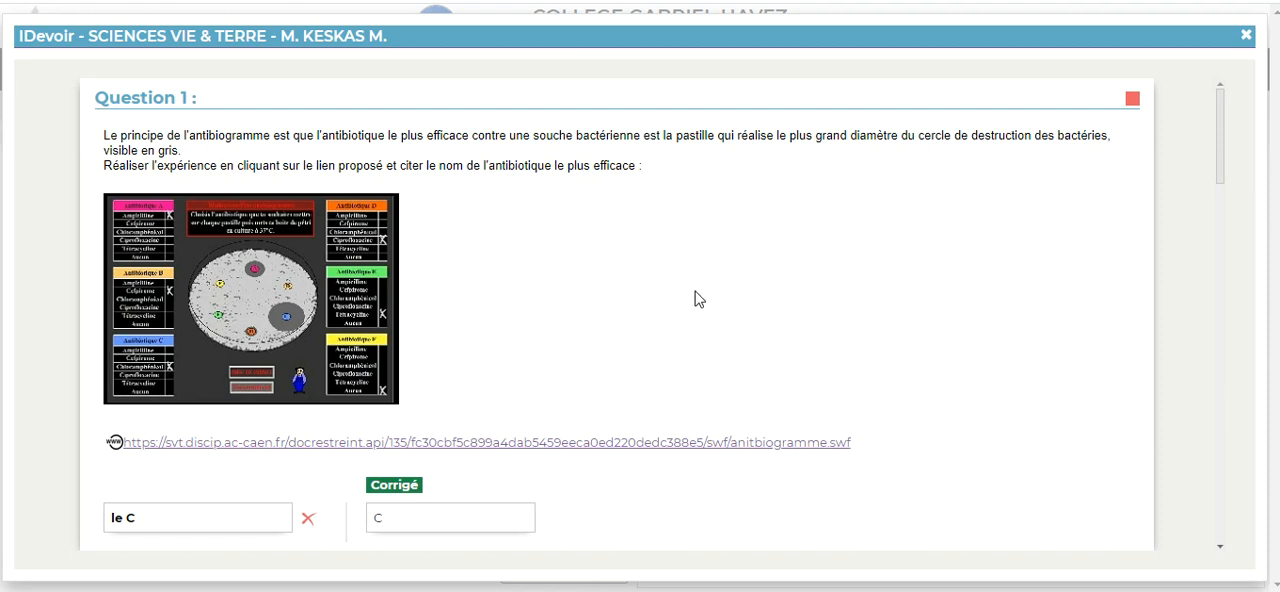
pyautogui.scroll(-1, 529, 253)
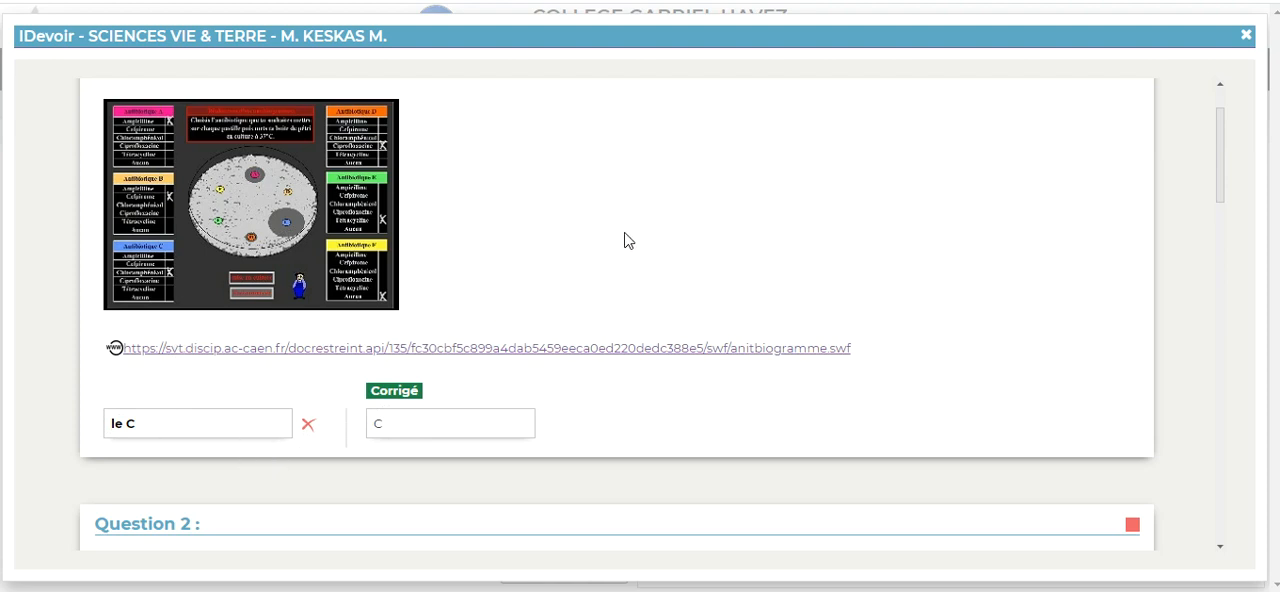
pyautogui.scroll(-3, 730, 252)
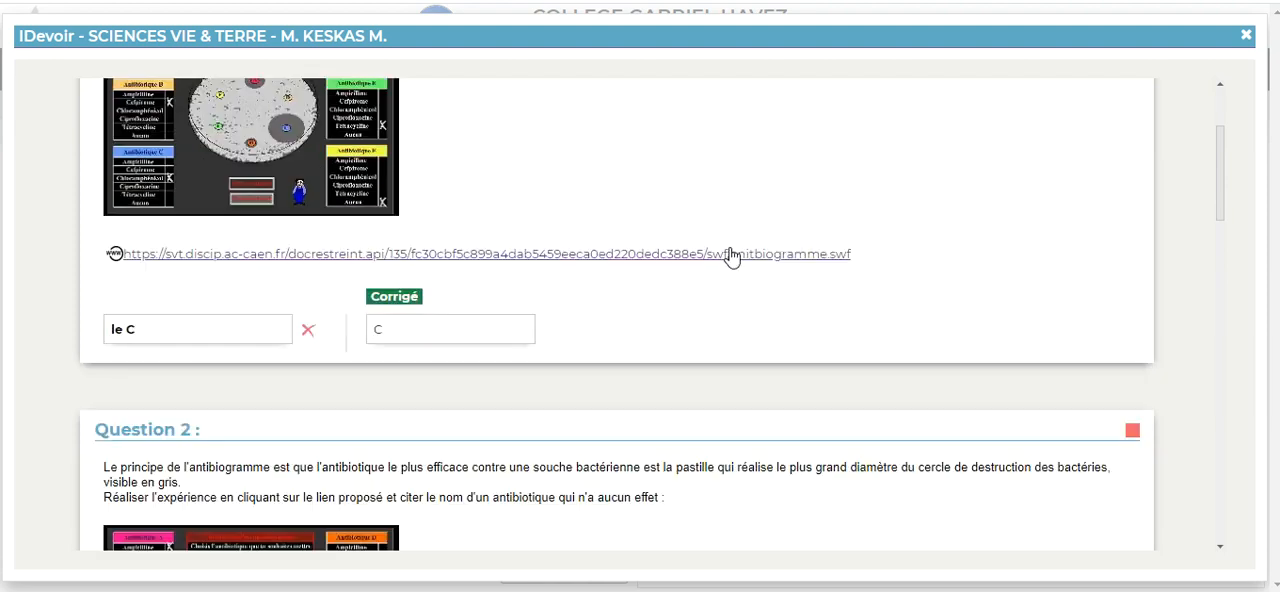
pyautogui.scroll(-2, 726, 265)
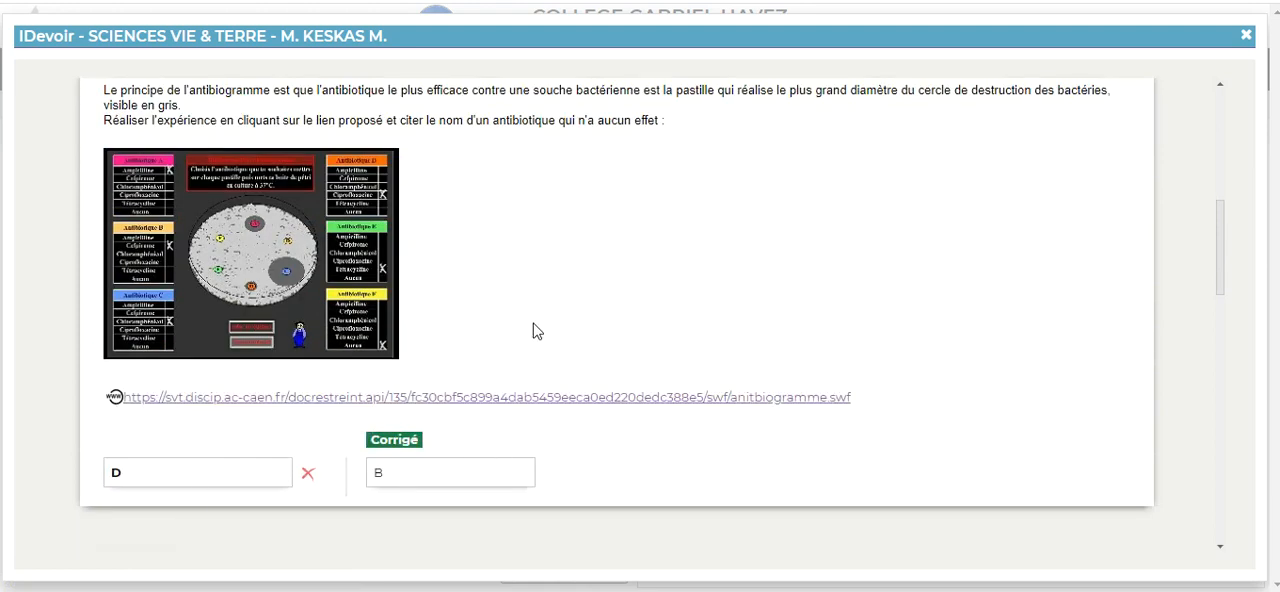
pyautogui.scroll(-7, 557, 314)
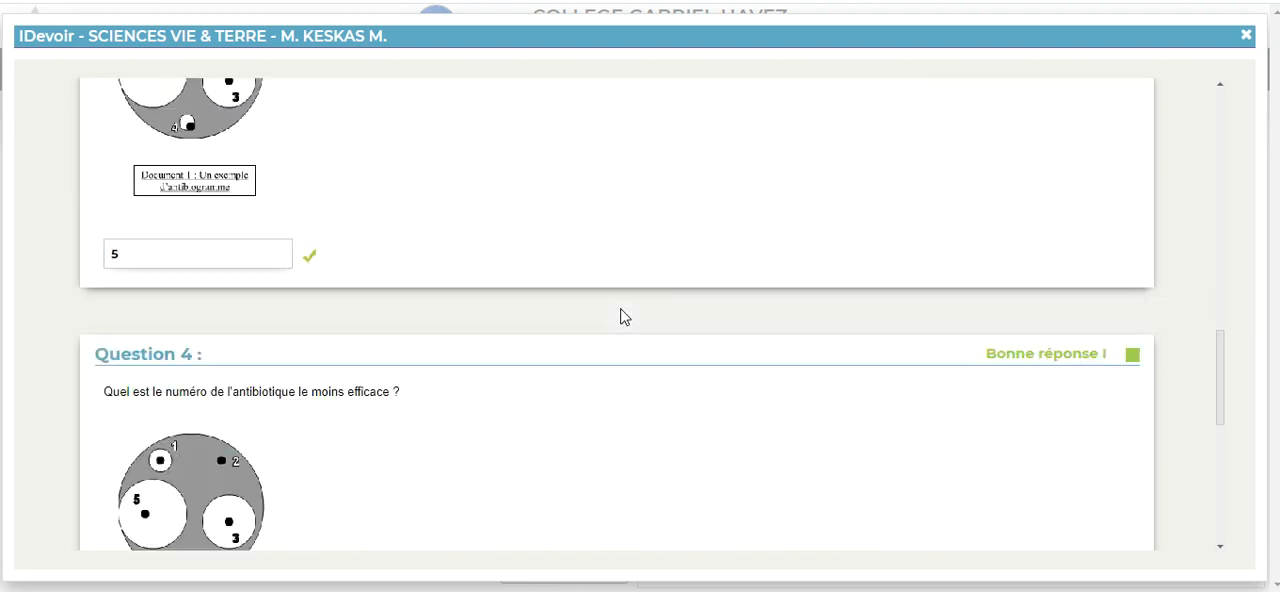
pyautogui.scroll(-4, 343, 272)
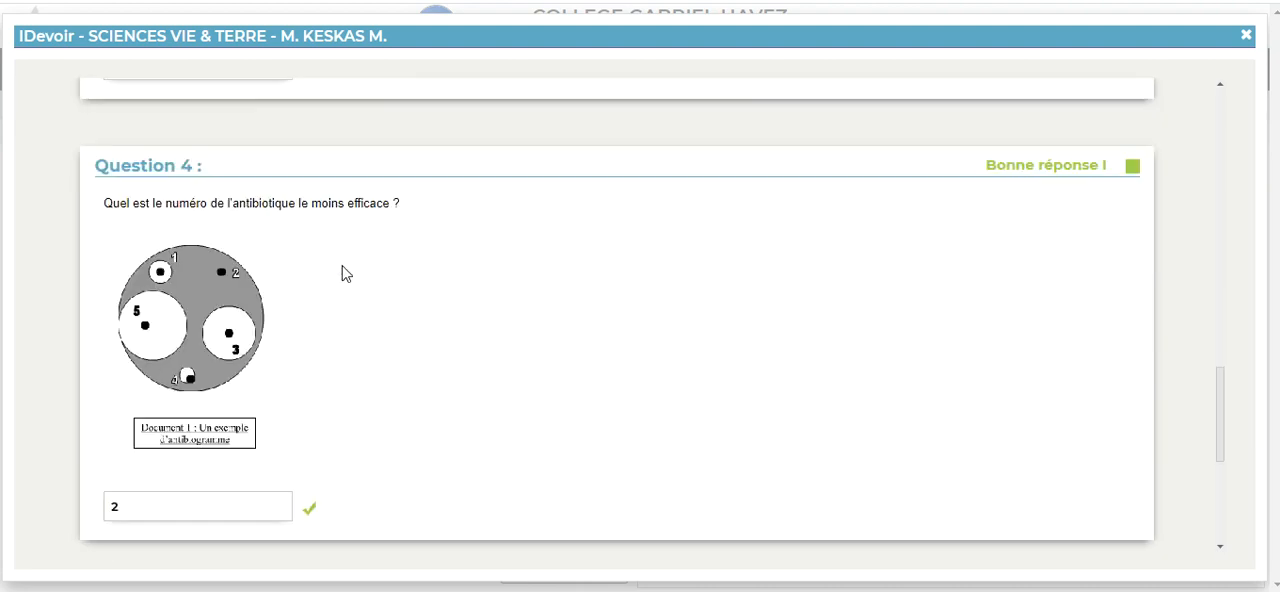
pyautogui.scroll(-3, 395, 312)
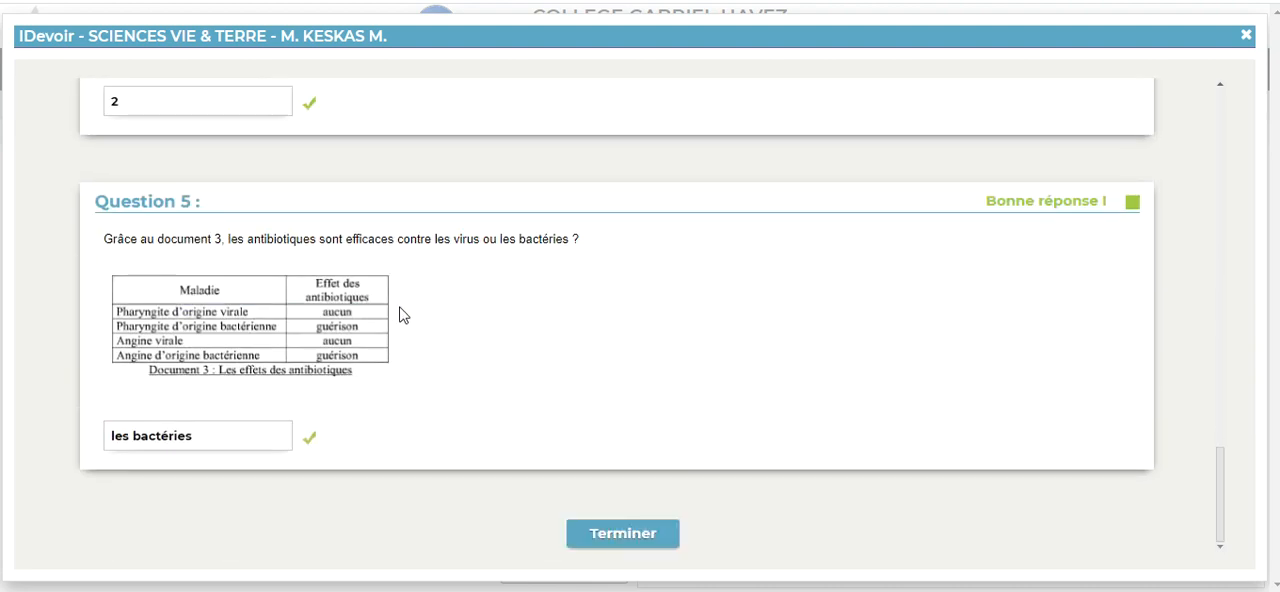
pyautogui.scroll(10, 529, 320)
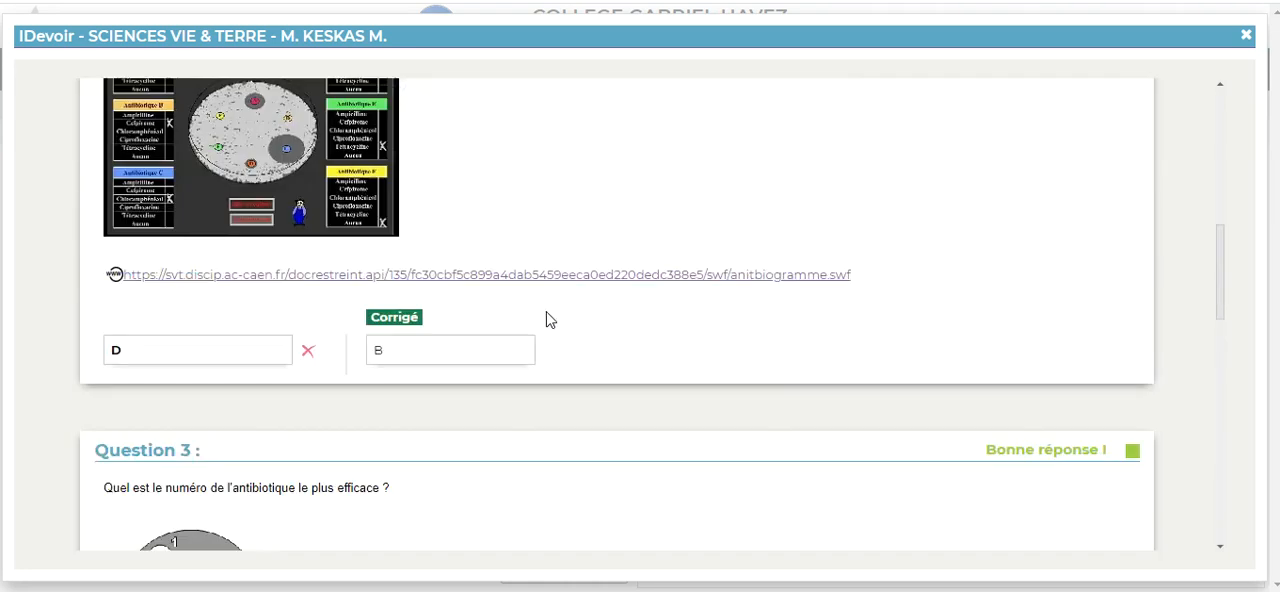
pyautogui.scroll(2, 615, 300)
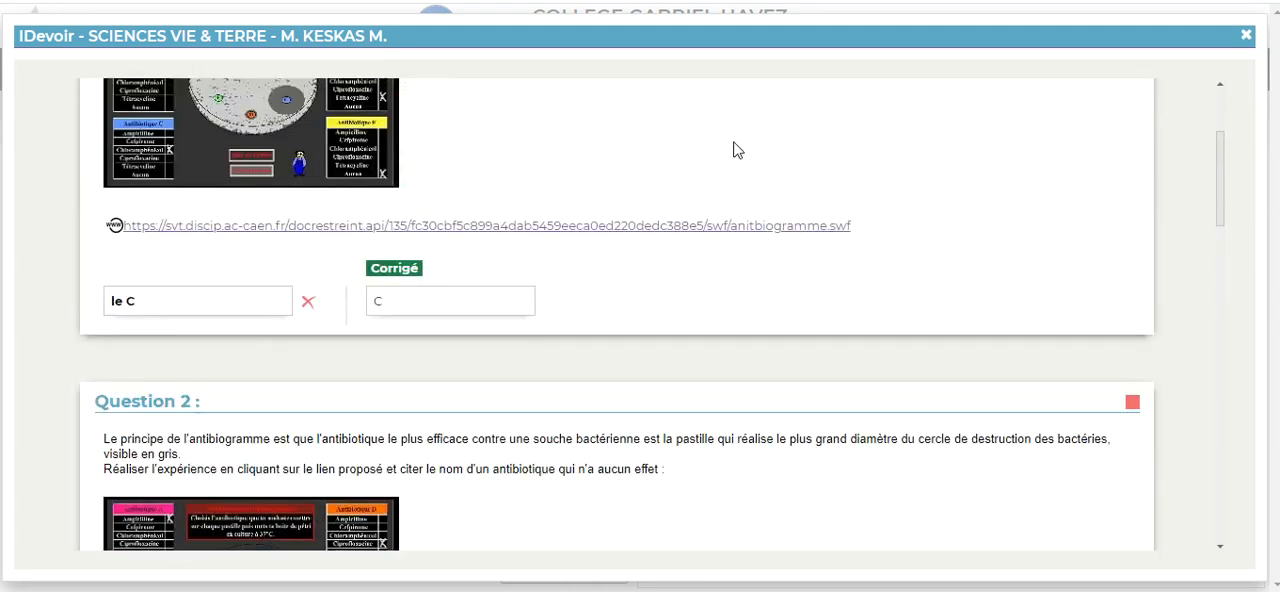
pyautogui.scroll(2, 755, 200)
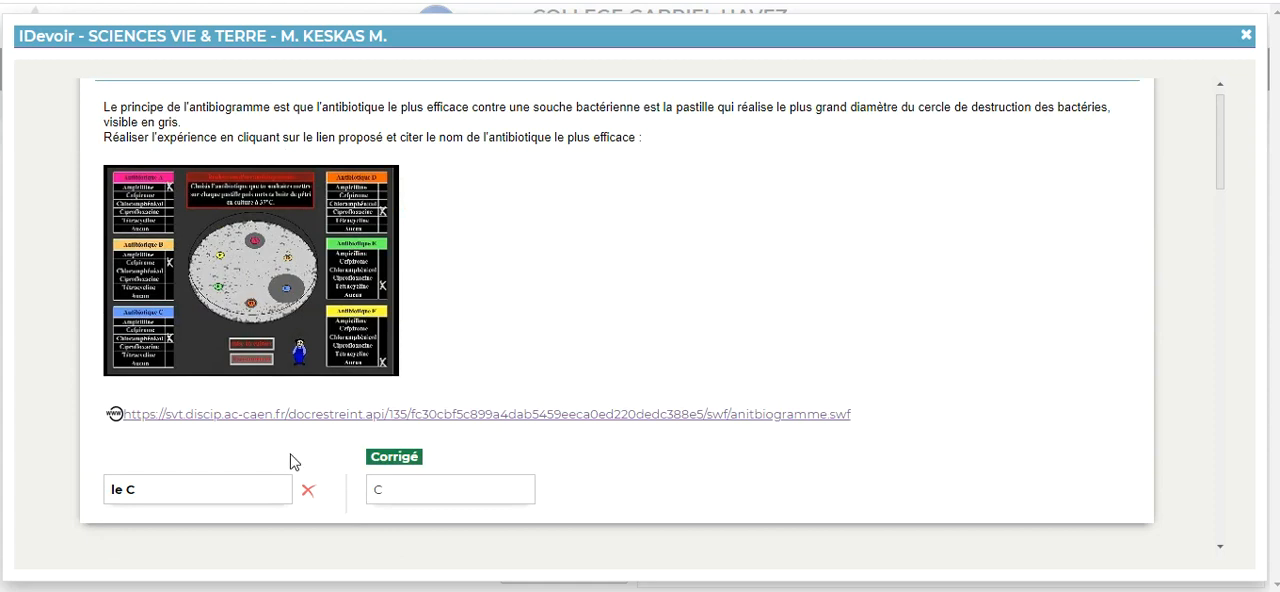
pyautogui.scroll(1, 968, 133)
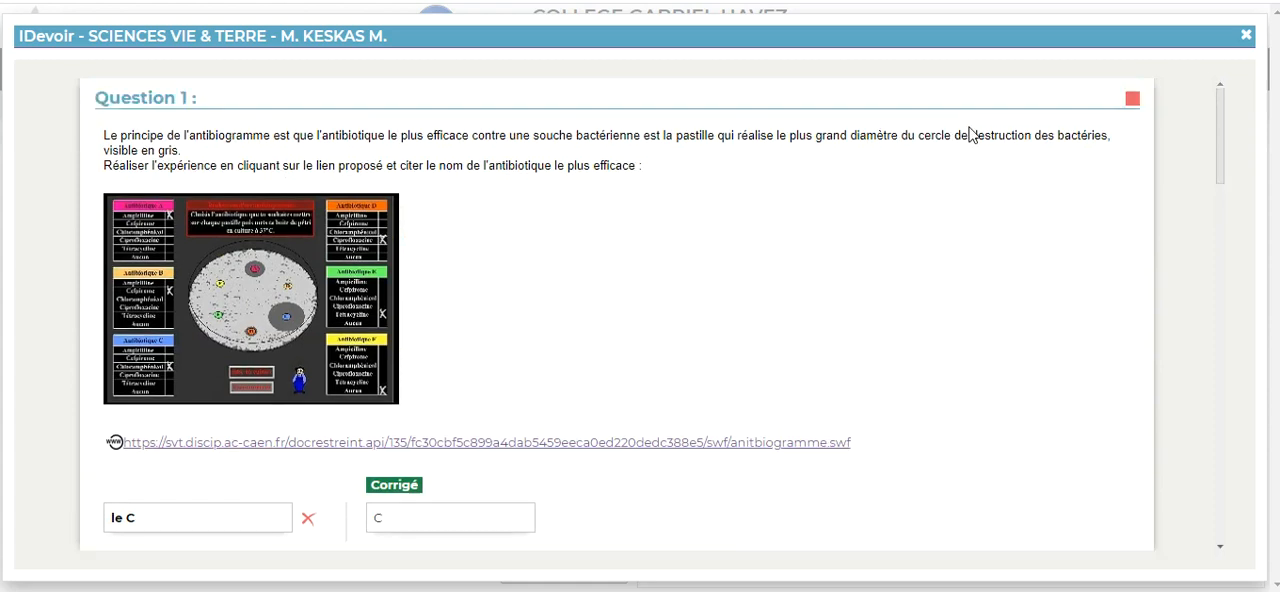
pyautogui.click(1247, 35)
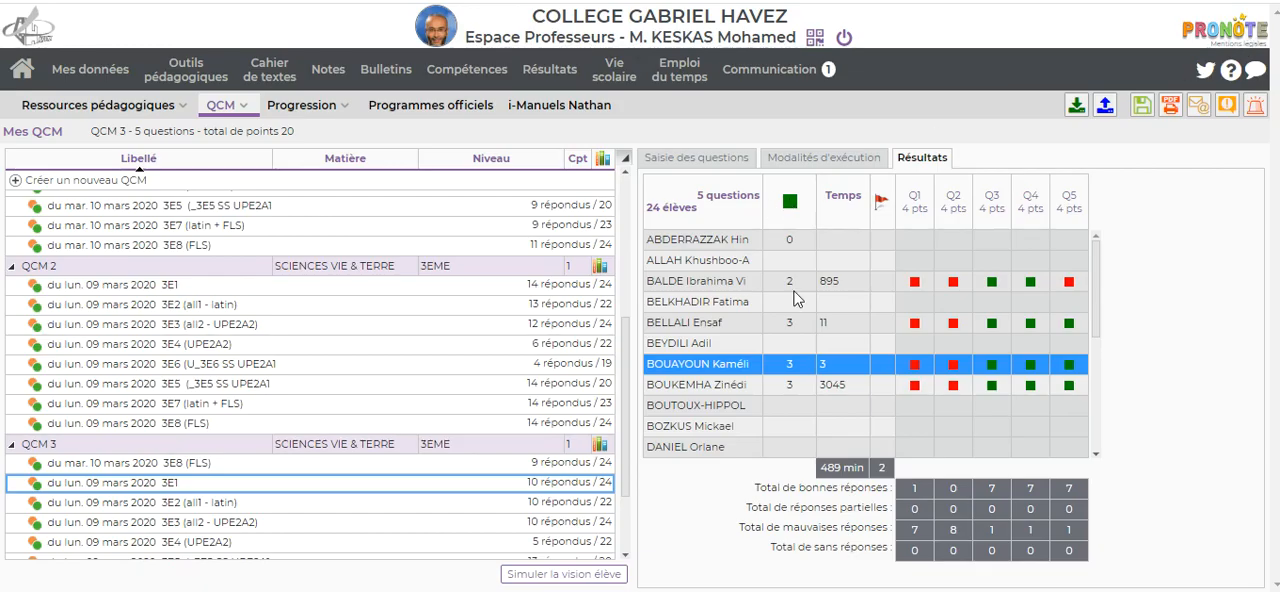
# Step: Reopen the same student's copy from the 3E1 results, and close its summary
pyautogui.rightClick(690, 368)
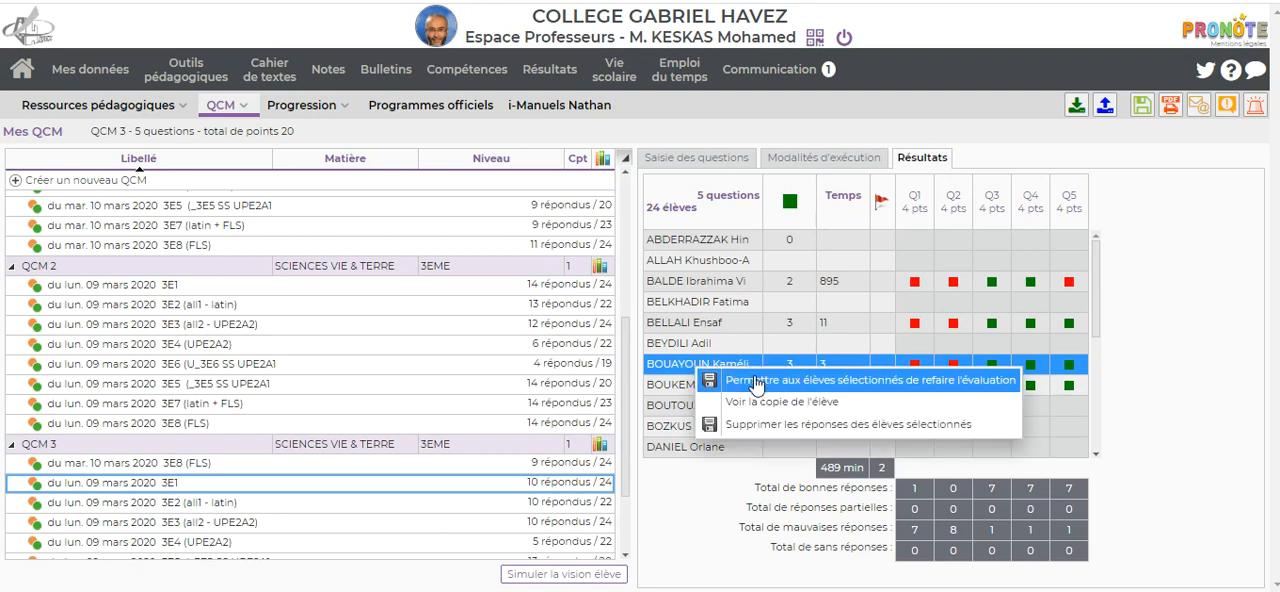
pyautogui.click(773, 405)
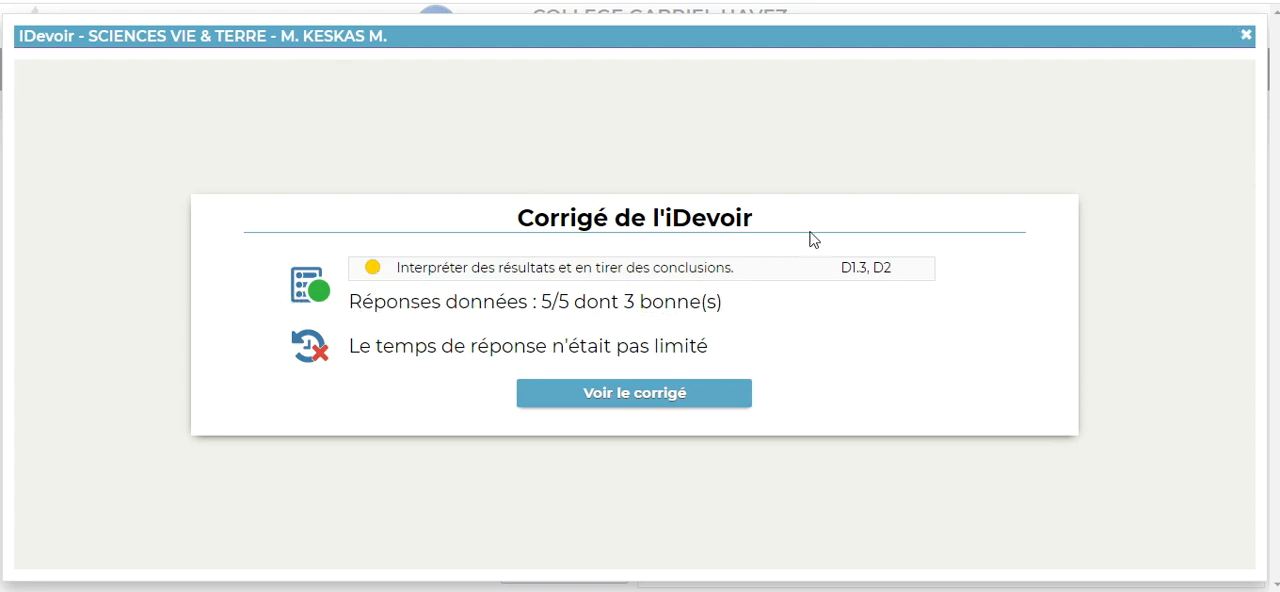
pyautogui.click(1245, 38)
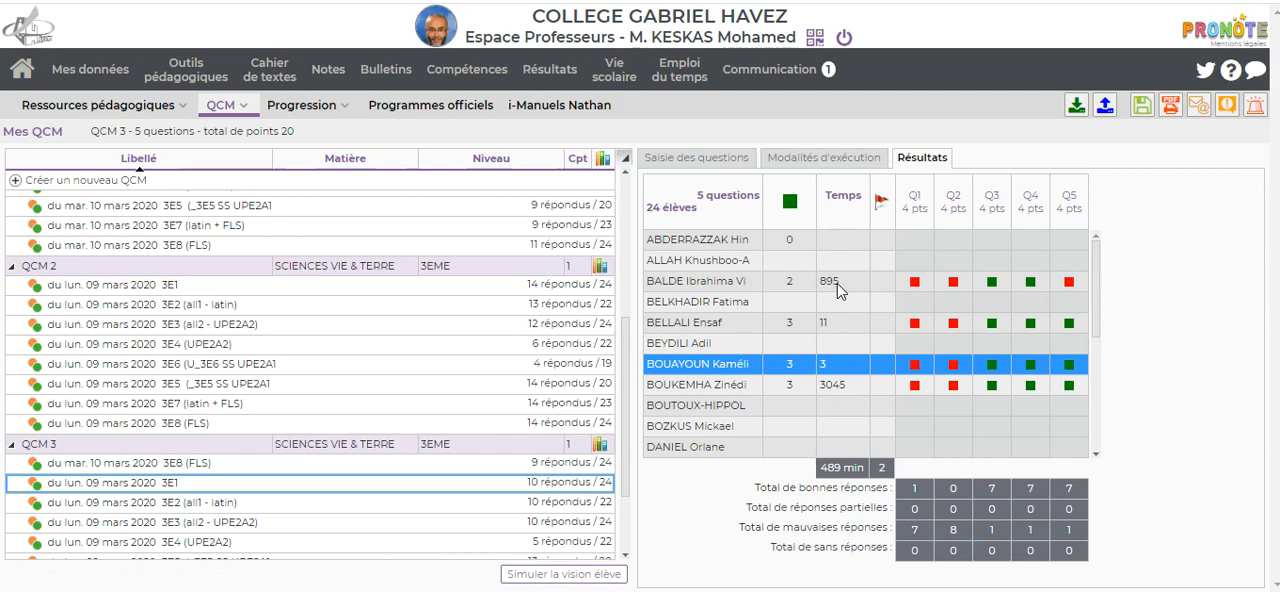
# Step: Look at the copy options for the 3E1 student whose response time is 895, and display the QCM 3 session's execution settings
pyautogui.rightClick(729, 284)
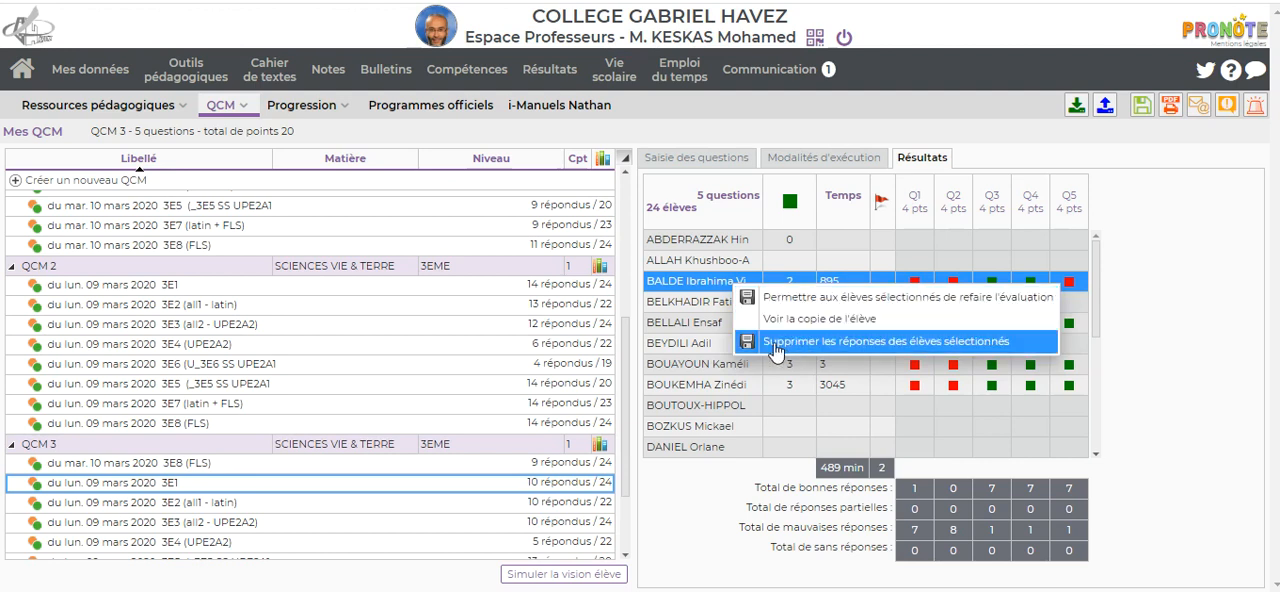
pyautogui.click(706, 286)
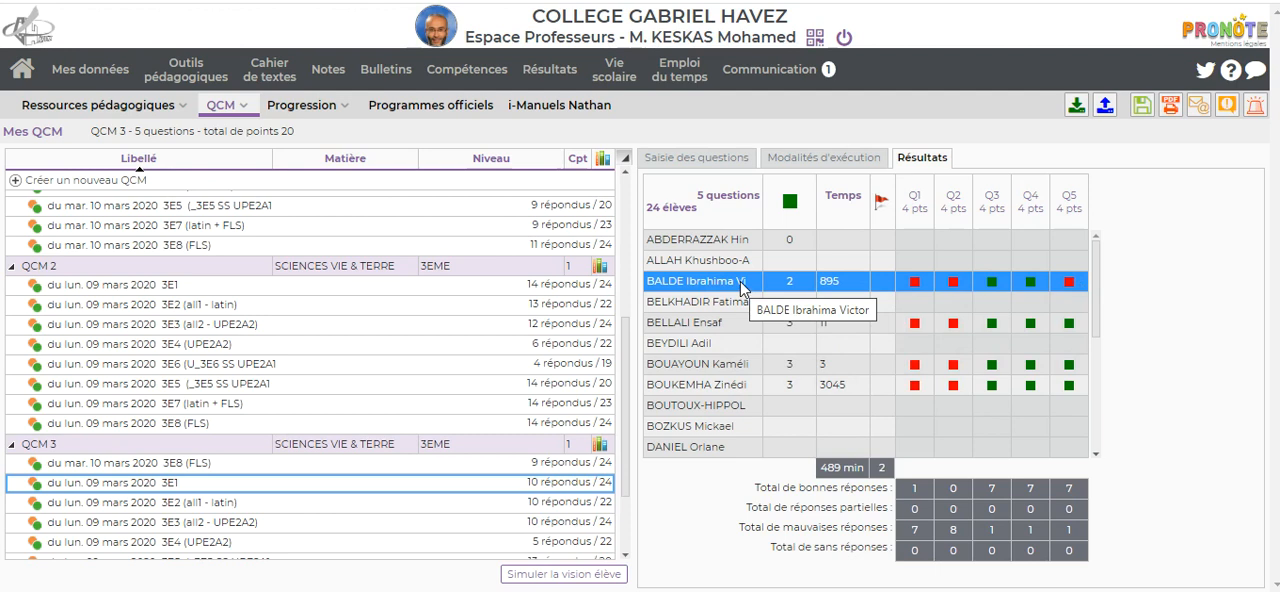
pyautogui.click(825, 160)
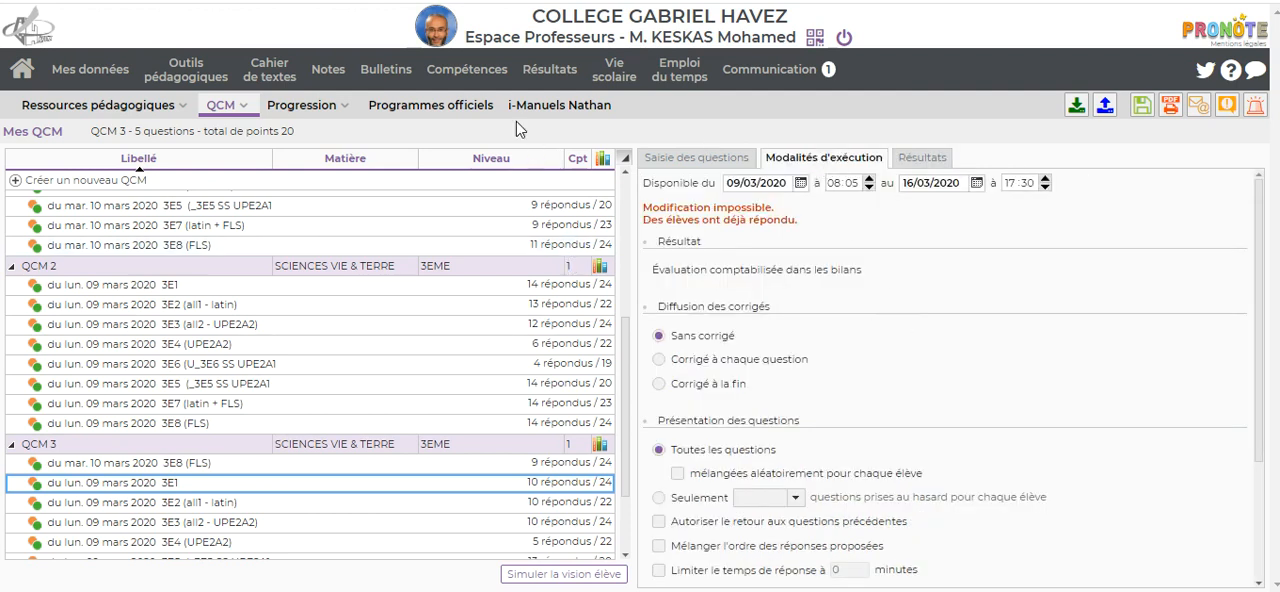
# Step: Open the competency evaluations of class 3E1 for Semestre 2 and display the QCM 3 evaluation
pyautogui.moveTo(458, 78)
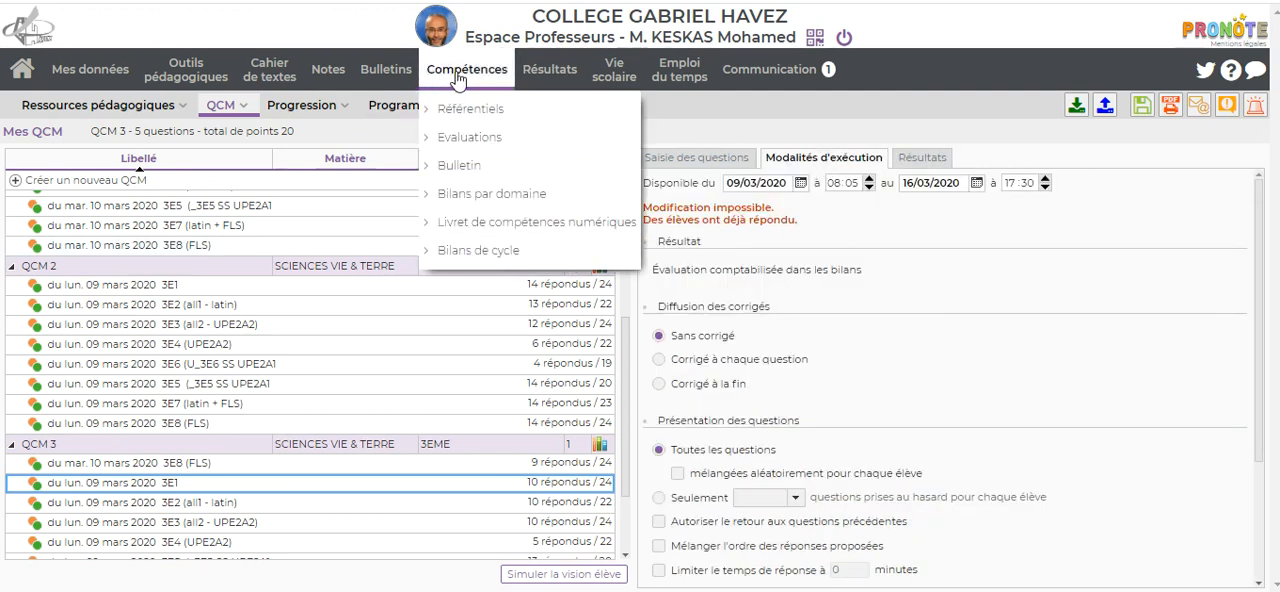
pyautogui.click(460, 146)
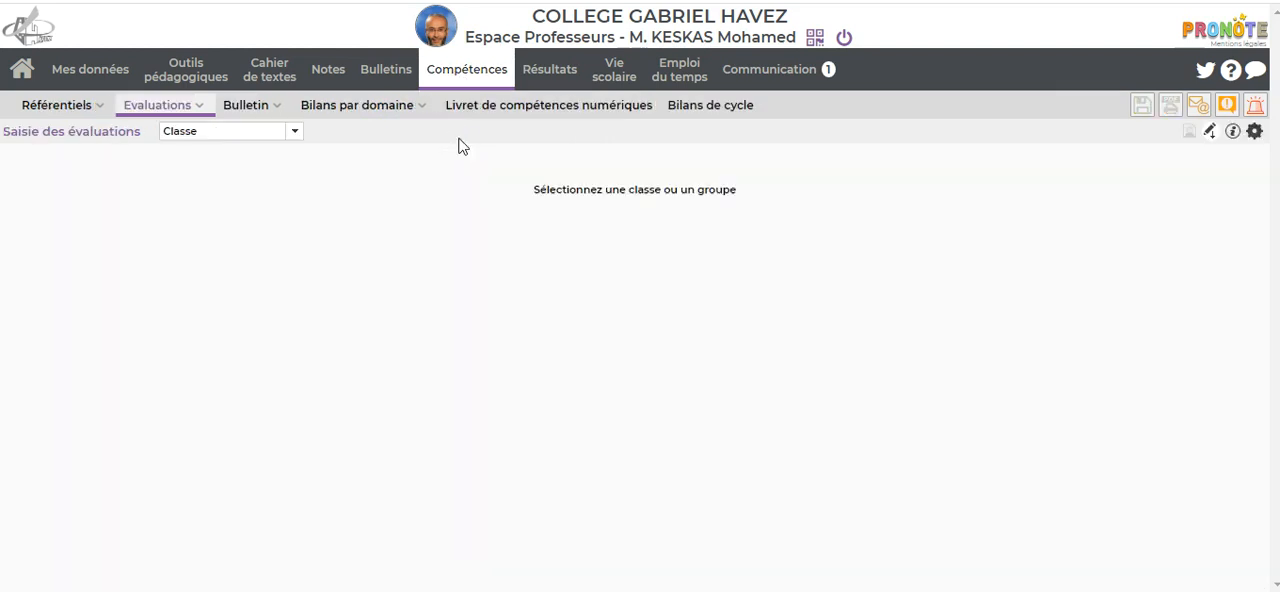
pyautogui.click(248, 139)
pyautogui.click(203, 166)
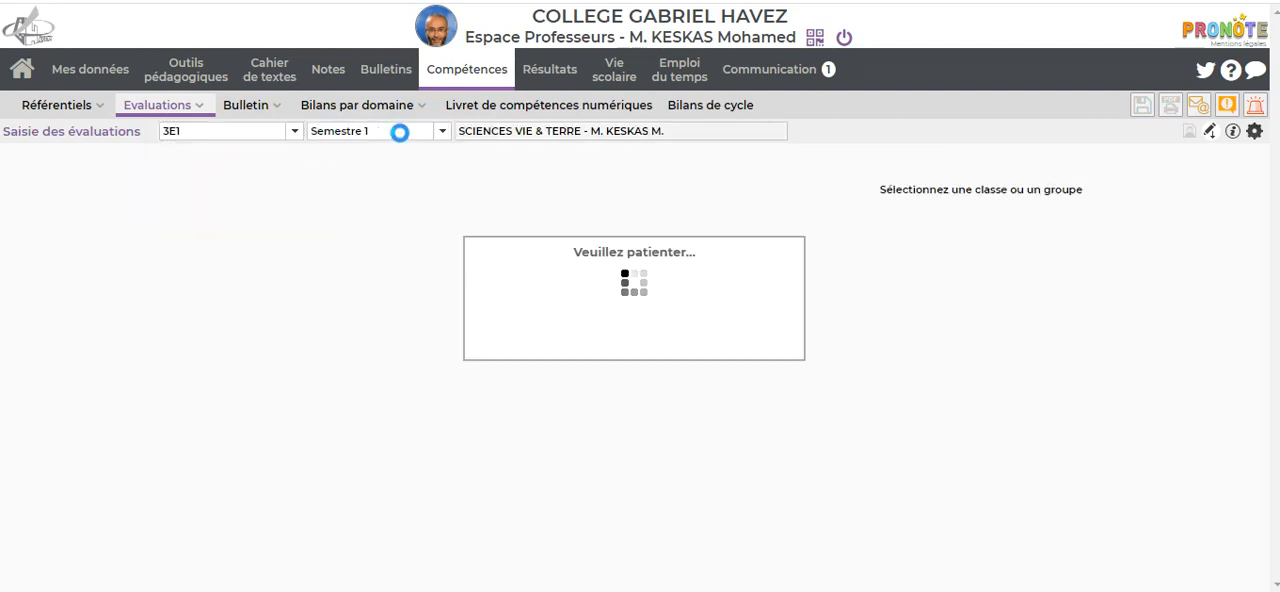
pyautogui.click(401, 140)
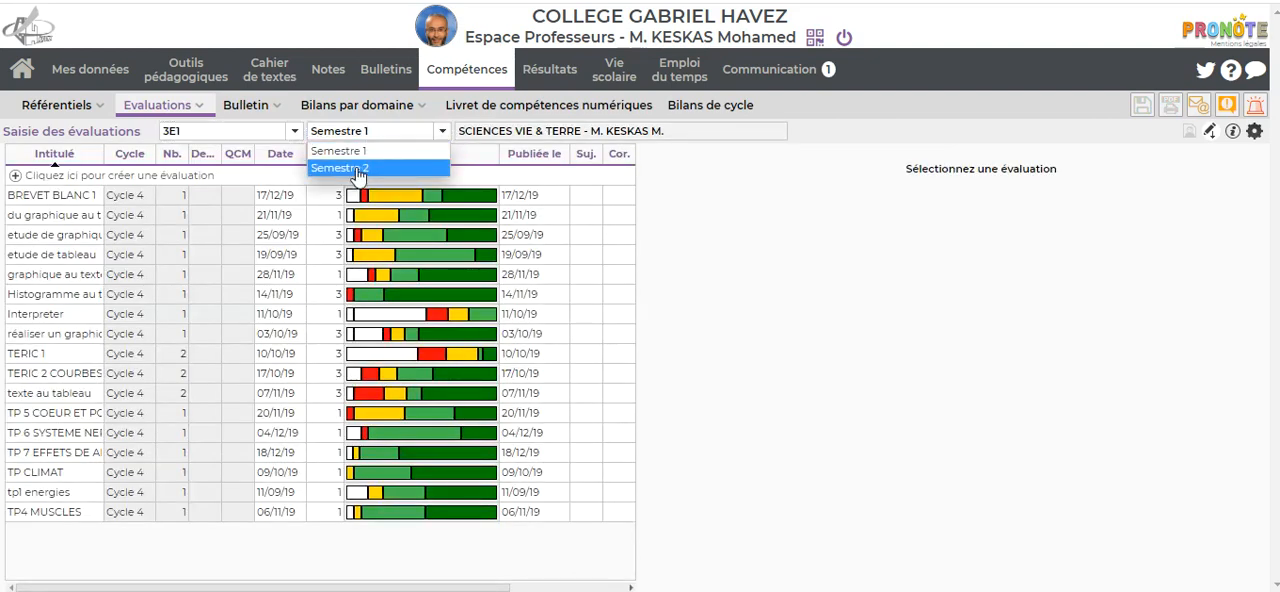
pyautogui.click(355, 166)
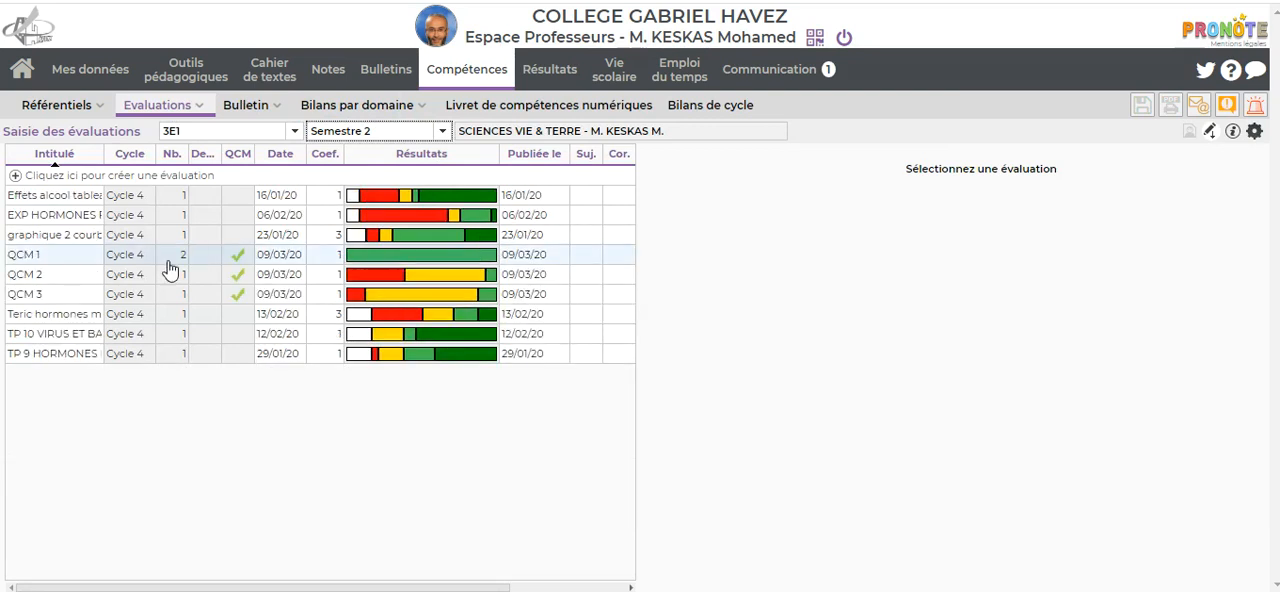
pyautogui.click(25, 296)
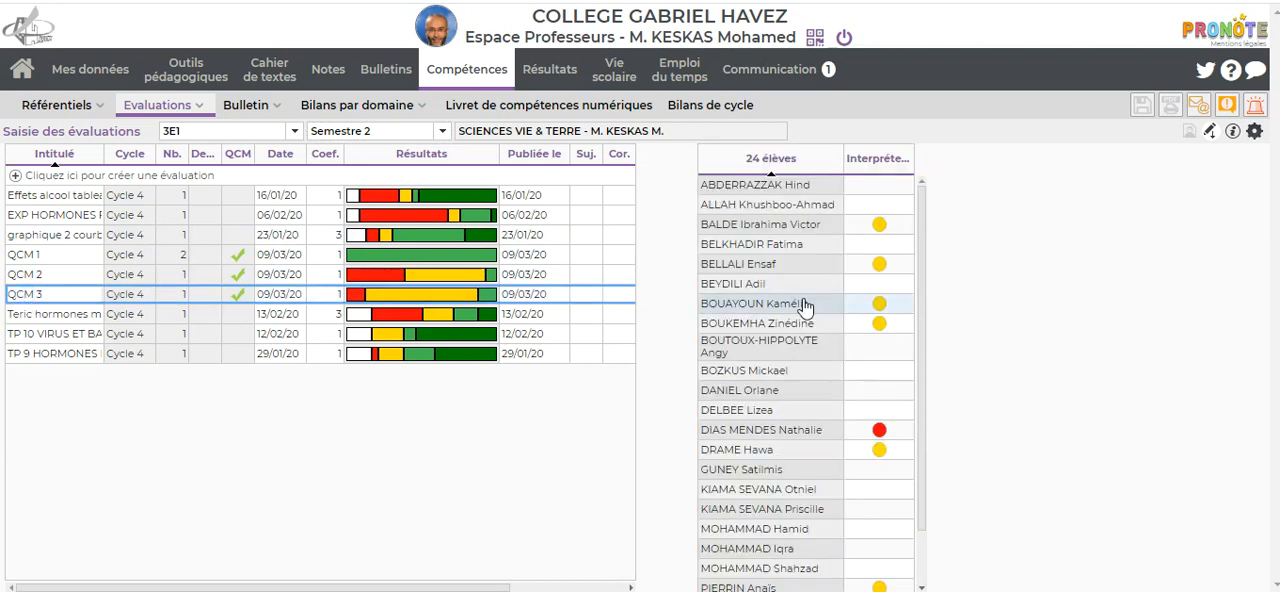
# Step: Review the seventh listed student's QCM 3 copy from the evaluation, checking the answers and points for questions 1 to 5
pyautogui.click(883, 308)
pyautogui.scroll(-3, 886, 314)
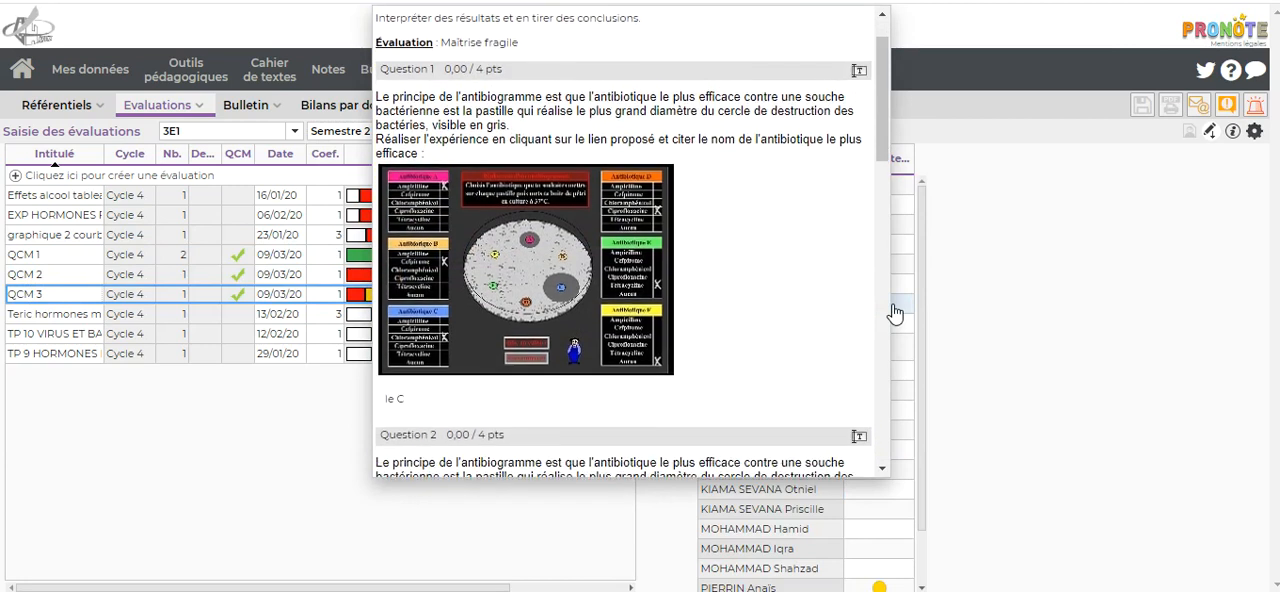
pyautogui.scroll(-3, 894, 314)
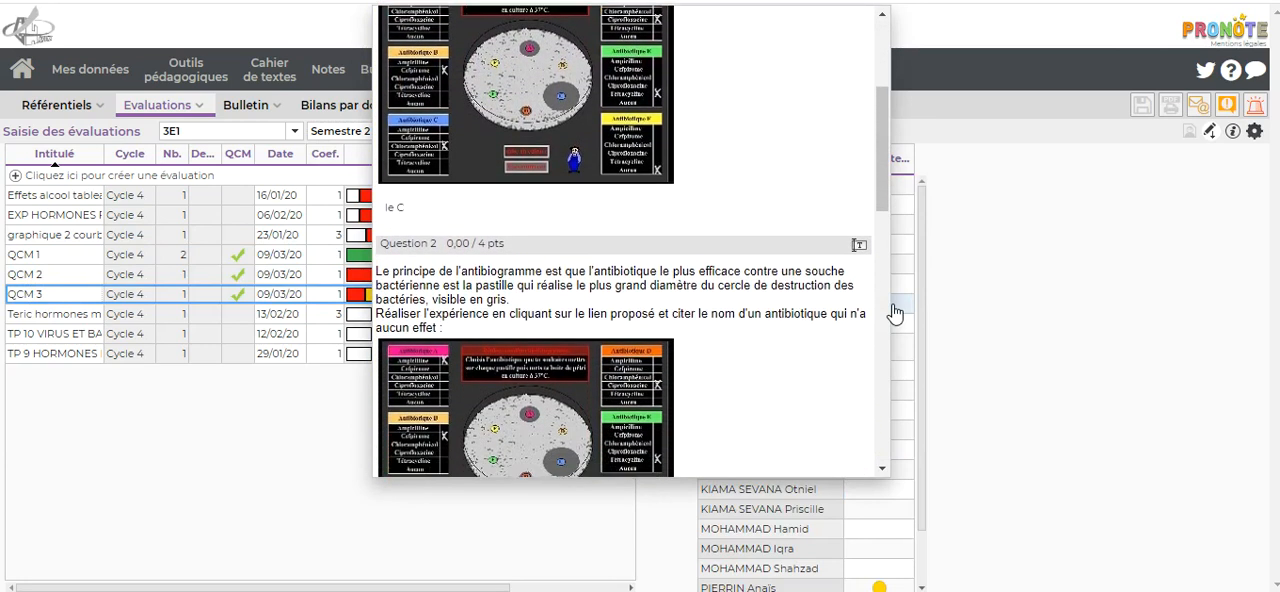
pyautogui.scroll(-3, 894, 314)
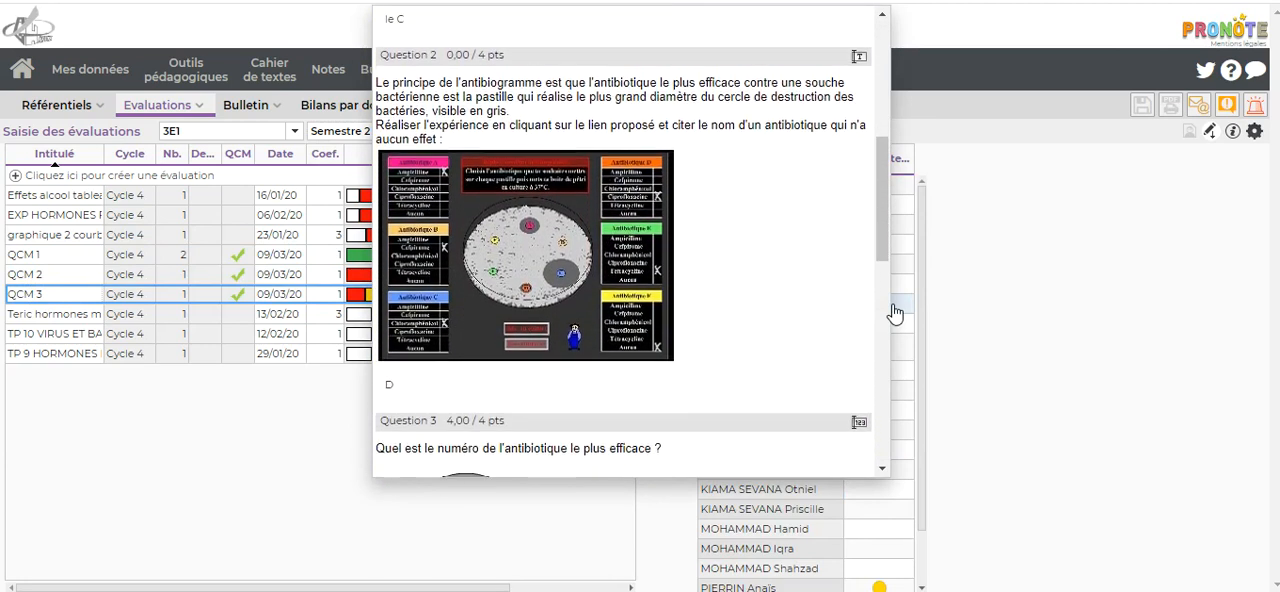
pyautogui.scroll(-3, 894, 314)
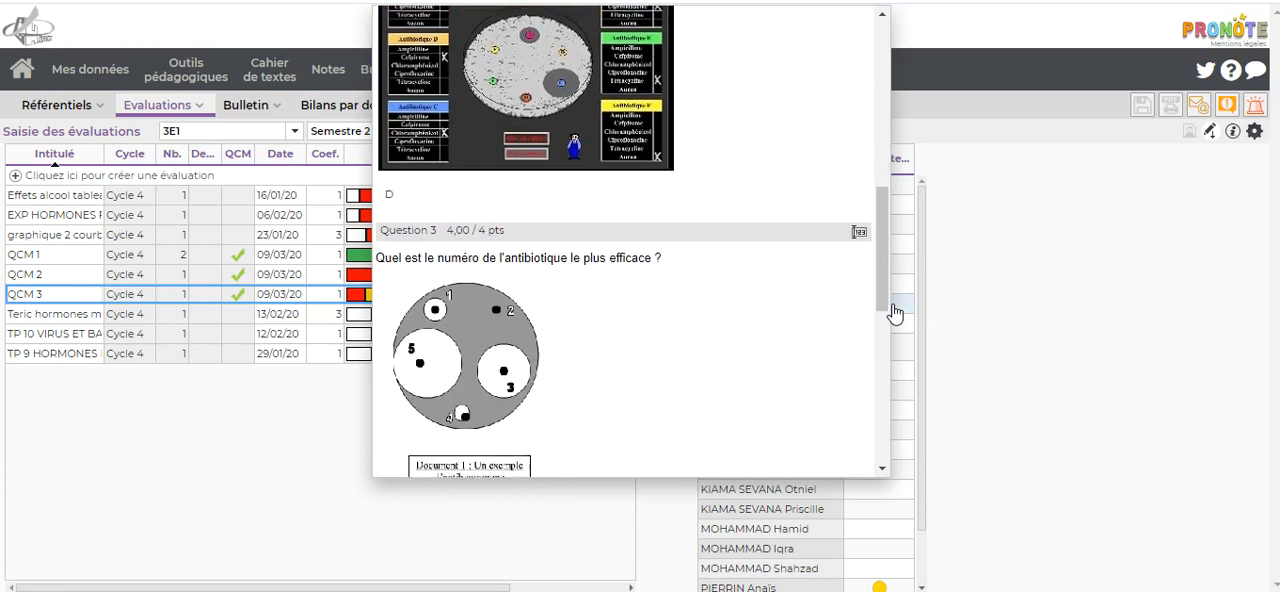
pyautogui.scroll(-3, 894, 314)
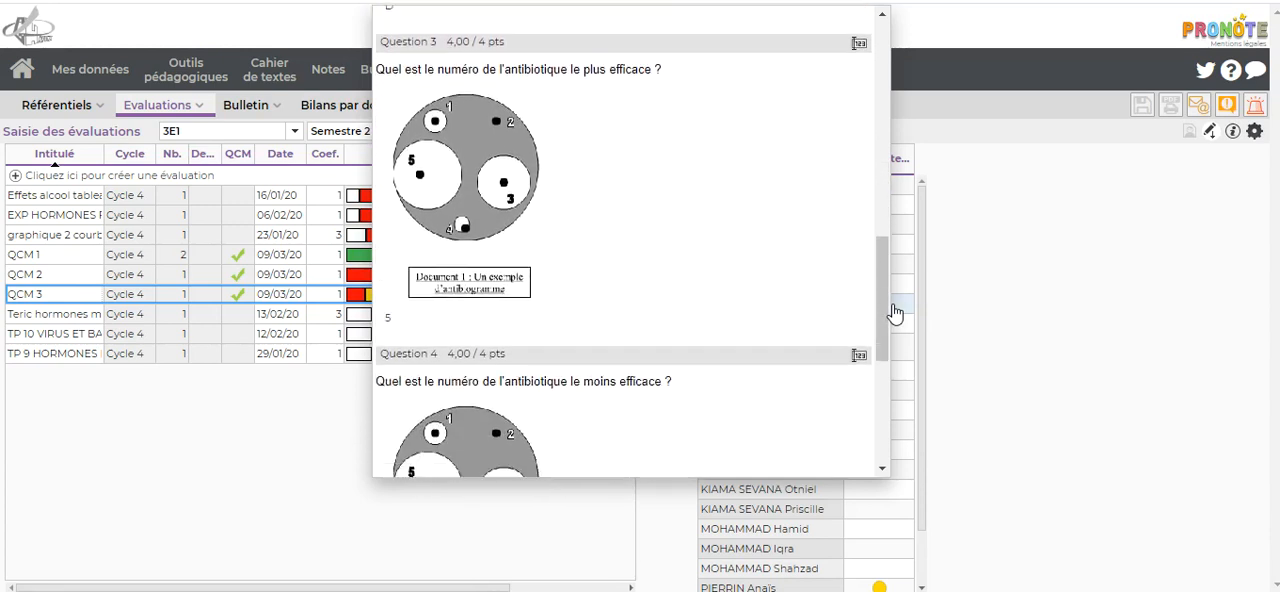
pyautogui.scroll(-3, 894, 314)
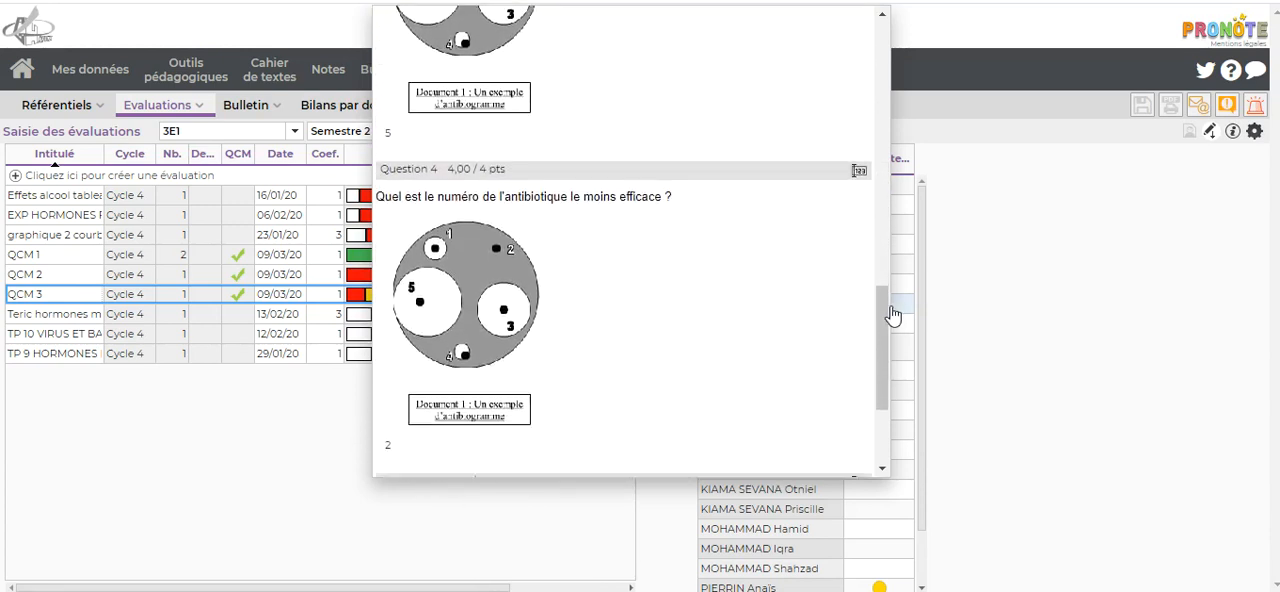
pyautogui.scroll(-1, 893, 315)
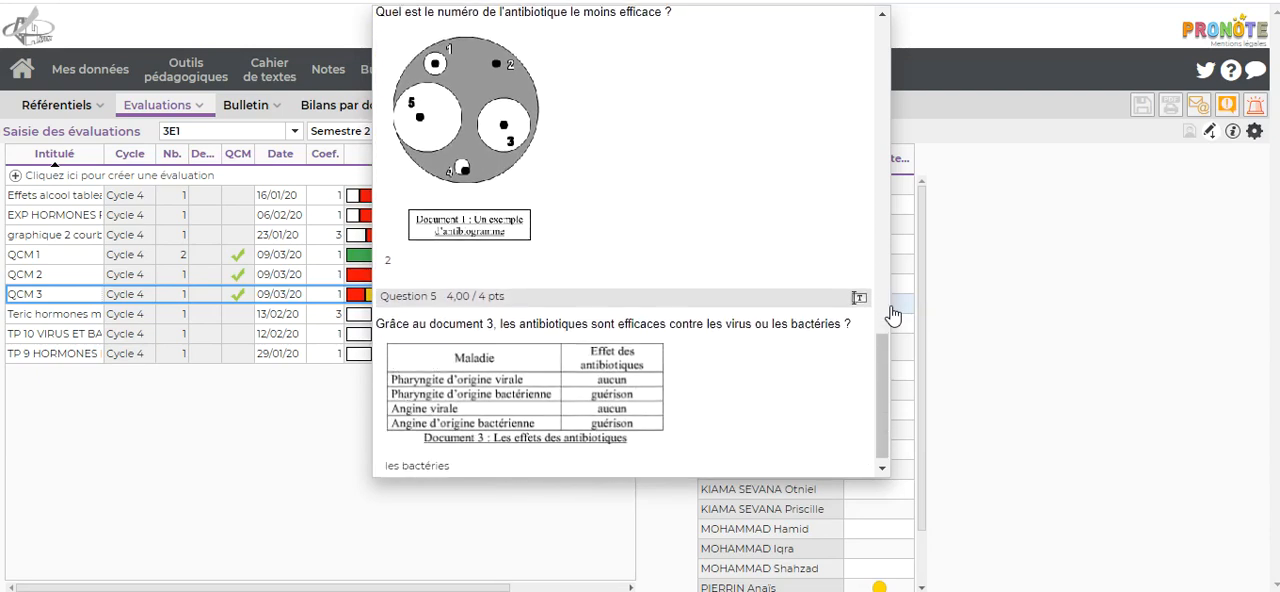
pyautogui.scroll(15, 893, 315)
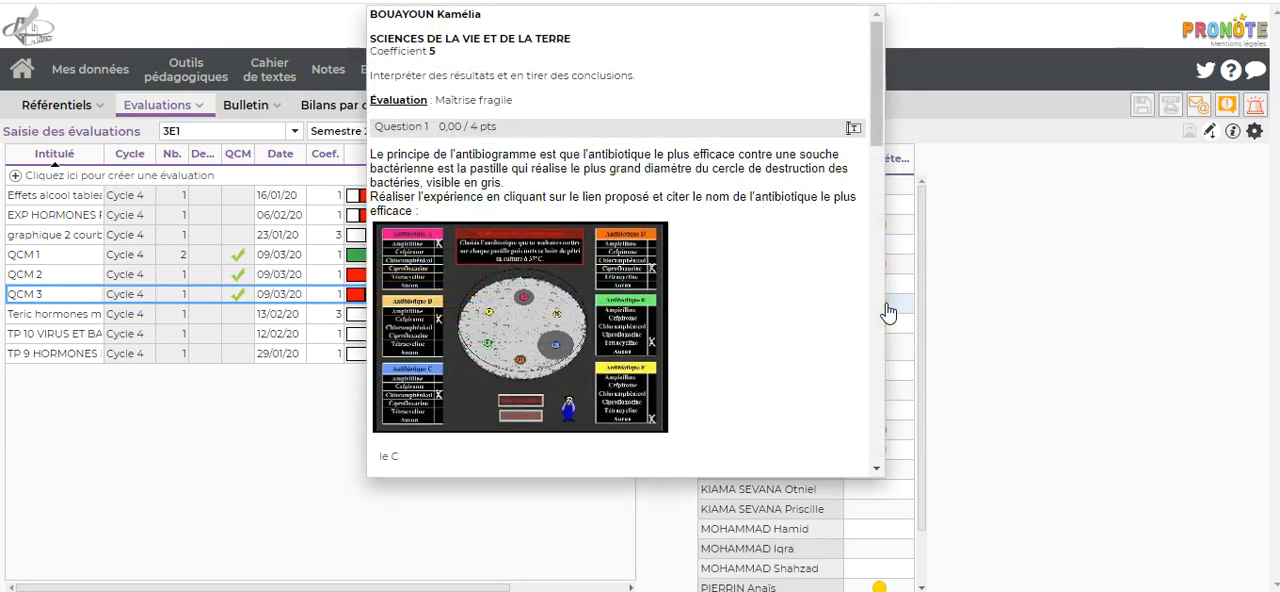
# Step: Set the seventh student's QCM 3 evaluation to Maîtrise satisfaisante and save the change
pyautogui.click(902, 311)
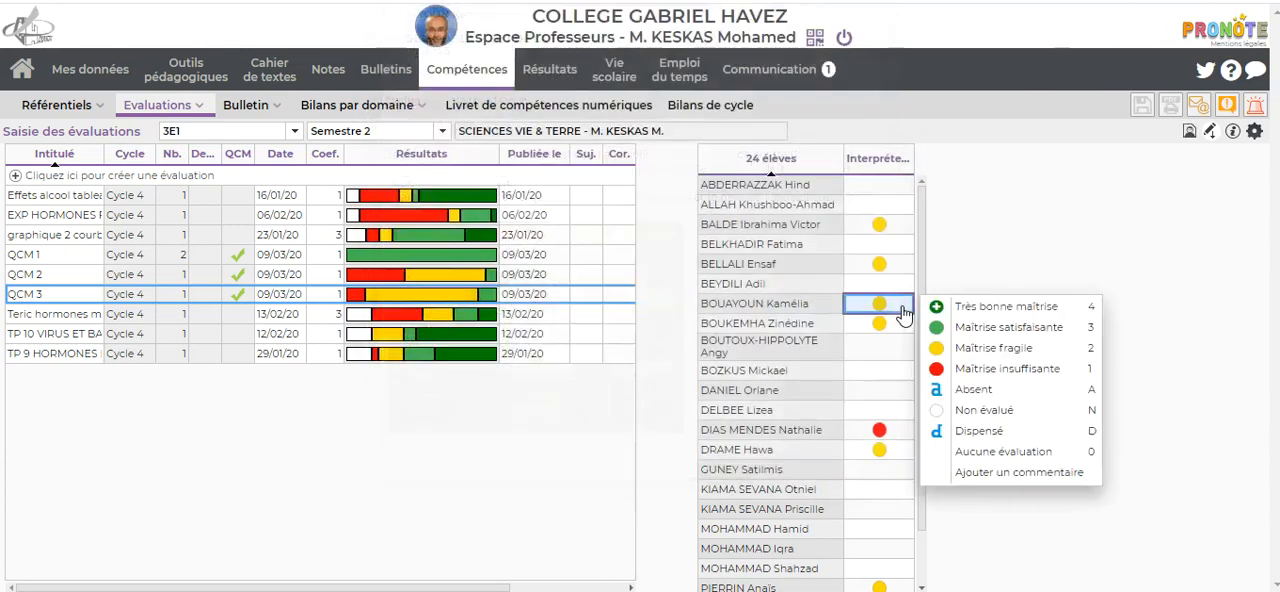
pyautogui.click(973, 330)
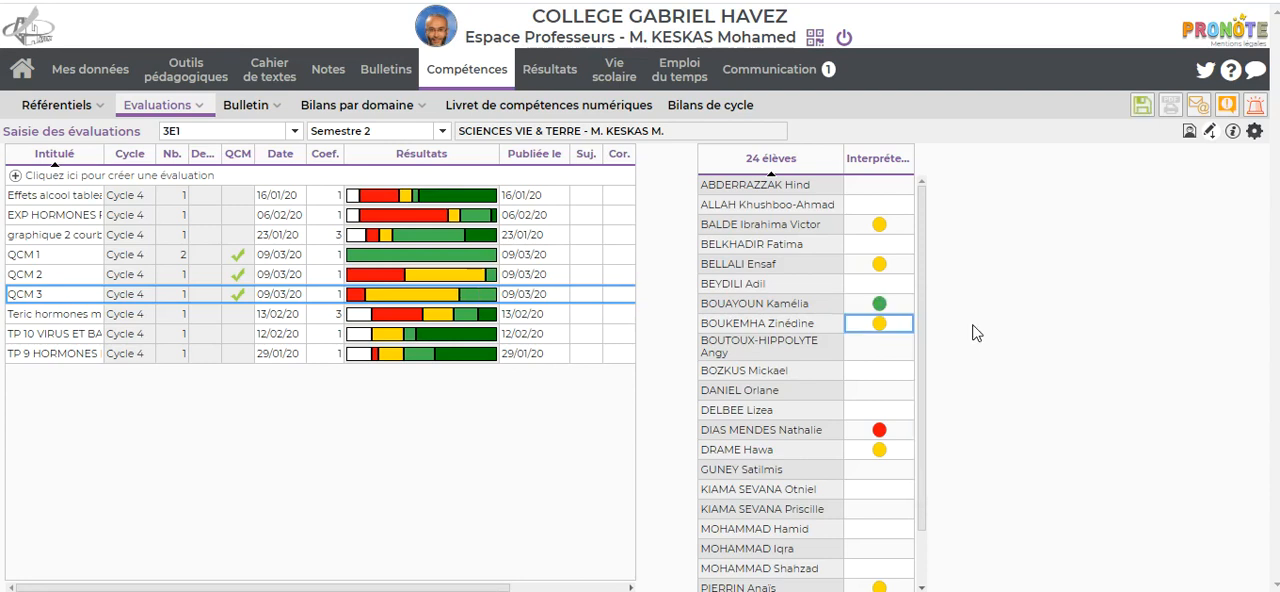
pyautogui.click(1141, 105)
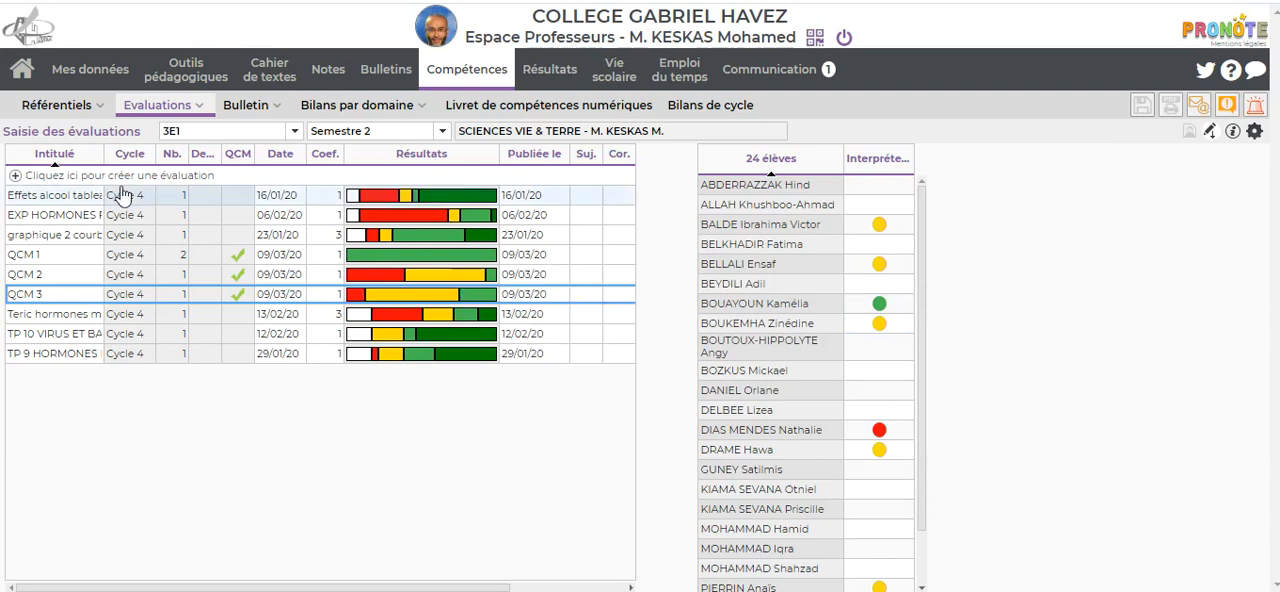
# Step: Check the execution settings and student results of QCM 1 for the 09 mars 2020 session of class 3E1
pyautogui.moveTo(184, 87)
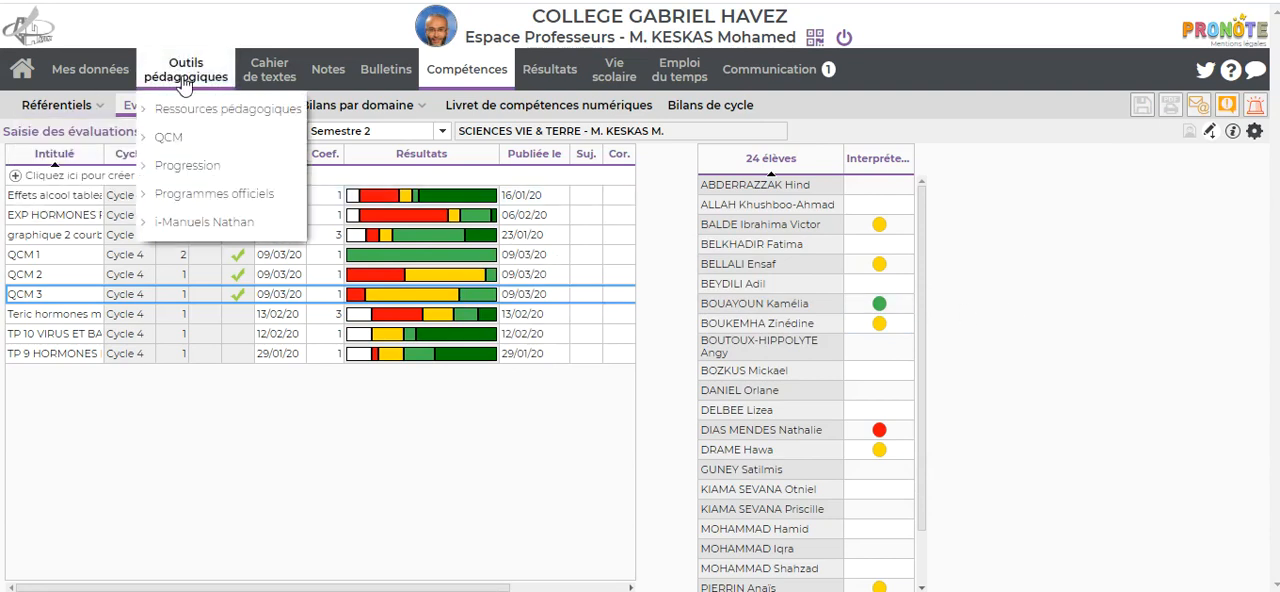
pyautogui.click(168, 137)
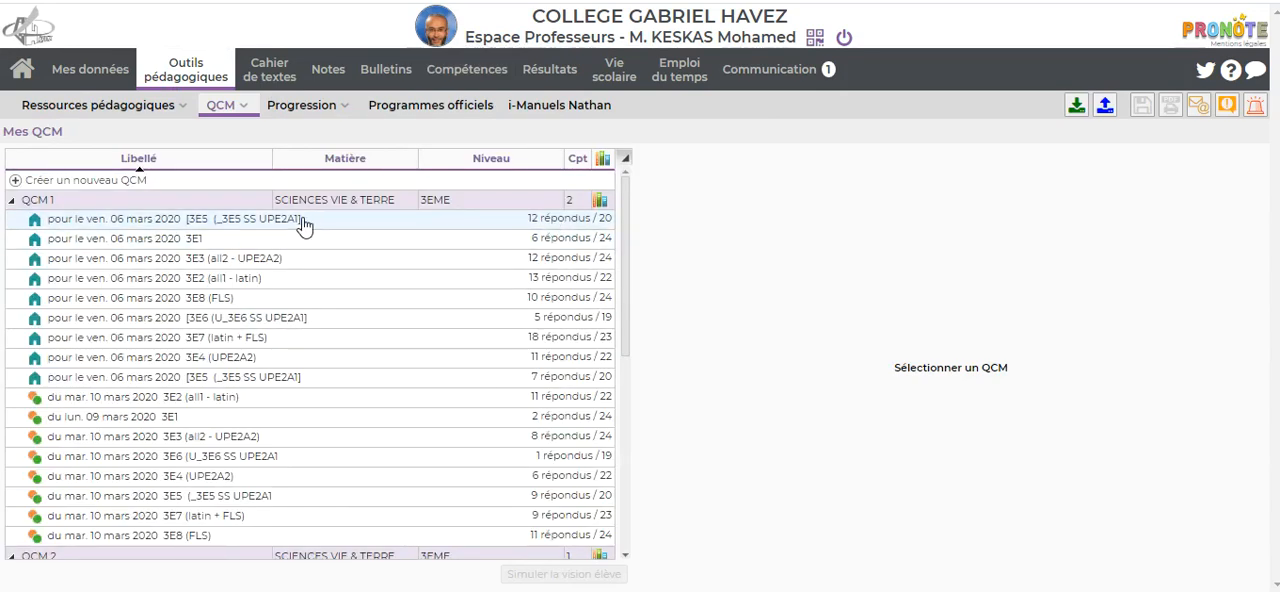
pyautogui.click(193, 424)
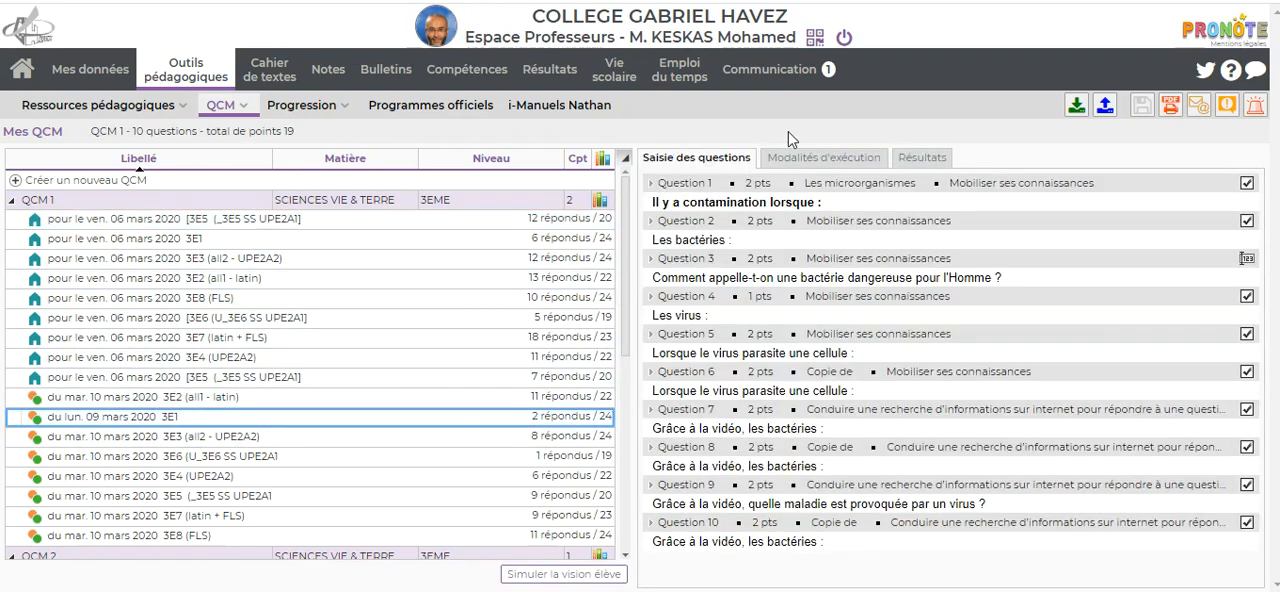
pyautogui.click(810, 160)
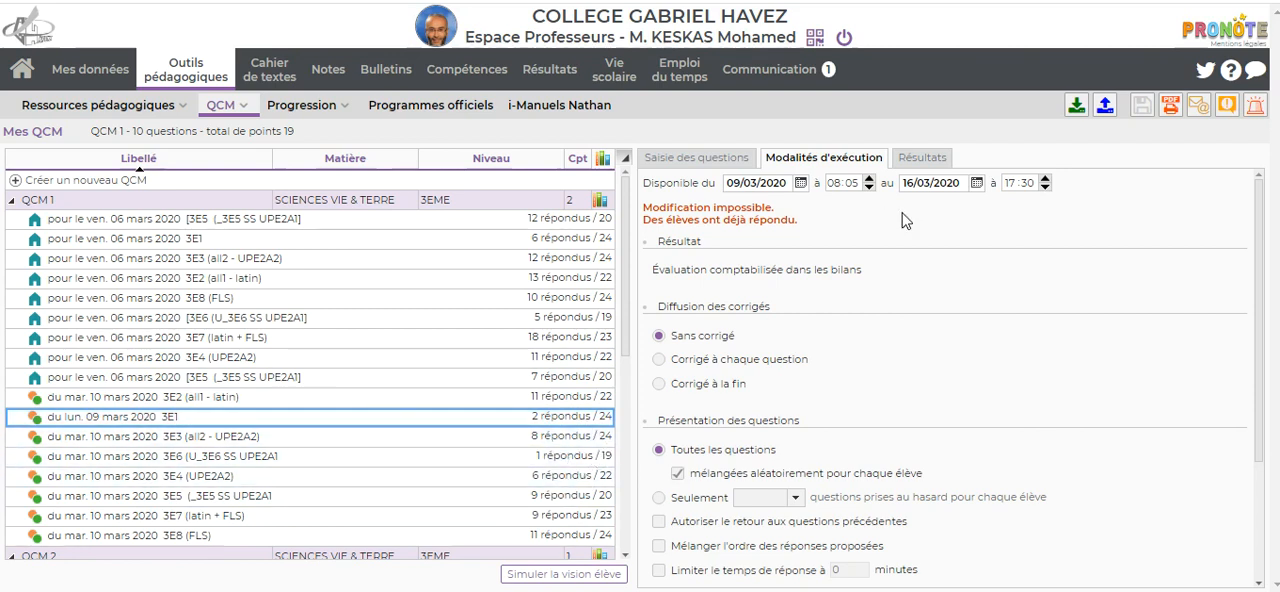
pyautogui.click(918, 159)
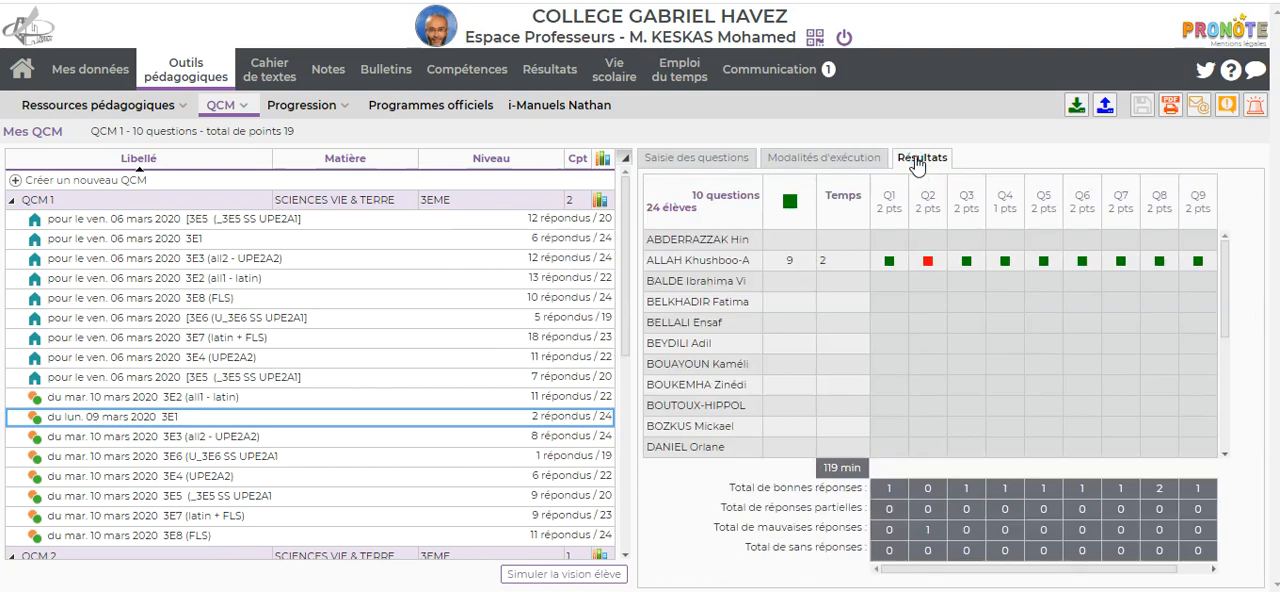
pyautogui.click(816, 162)
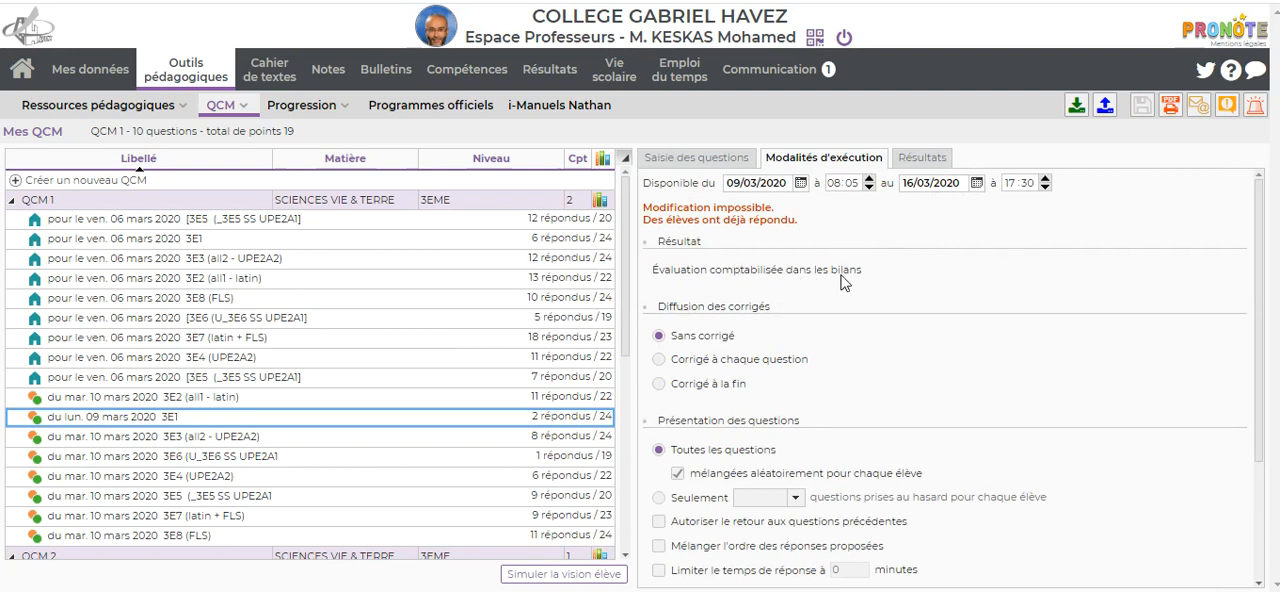
pyautogui.scroll(-1, 866, 262)
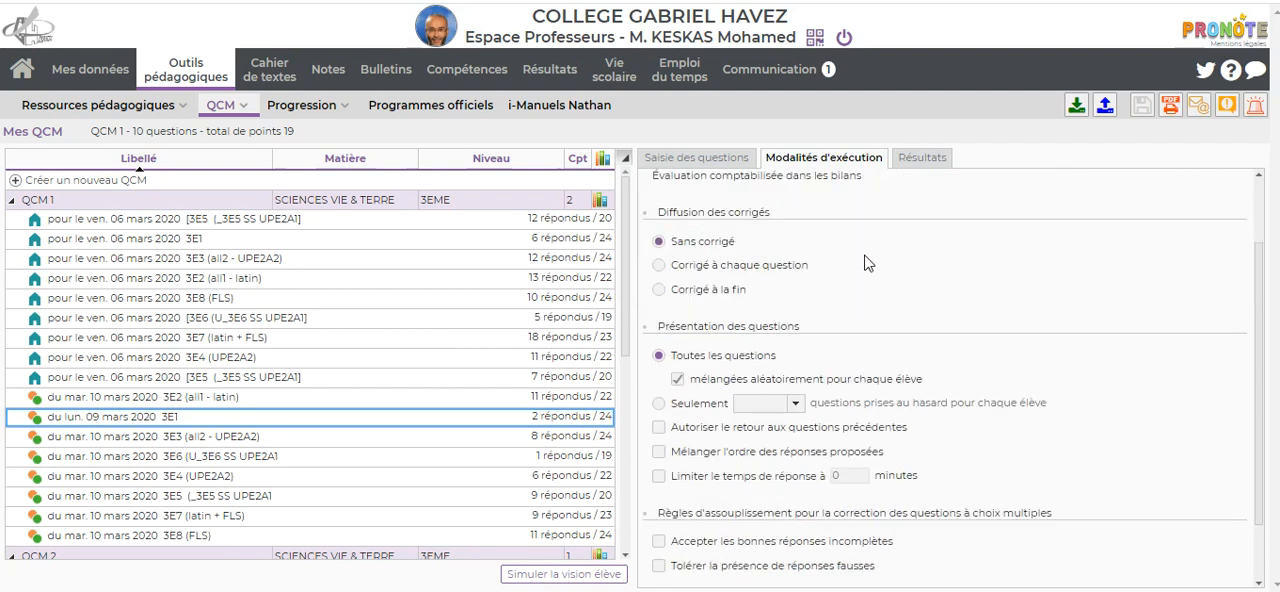
pyautogui.scroll(1, 866, 262)
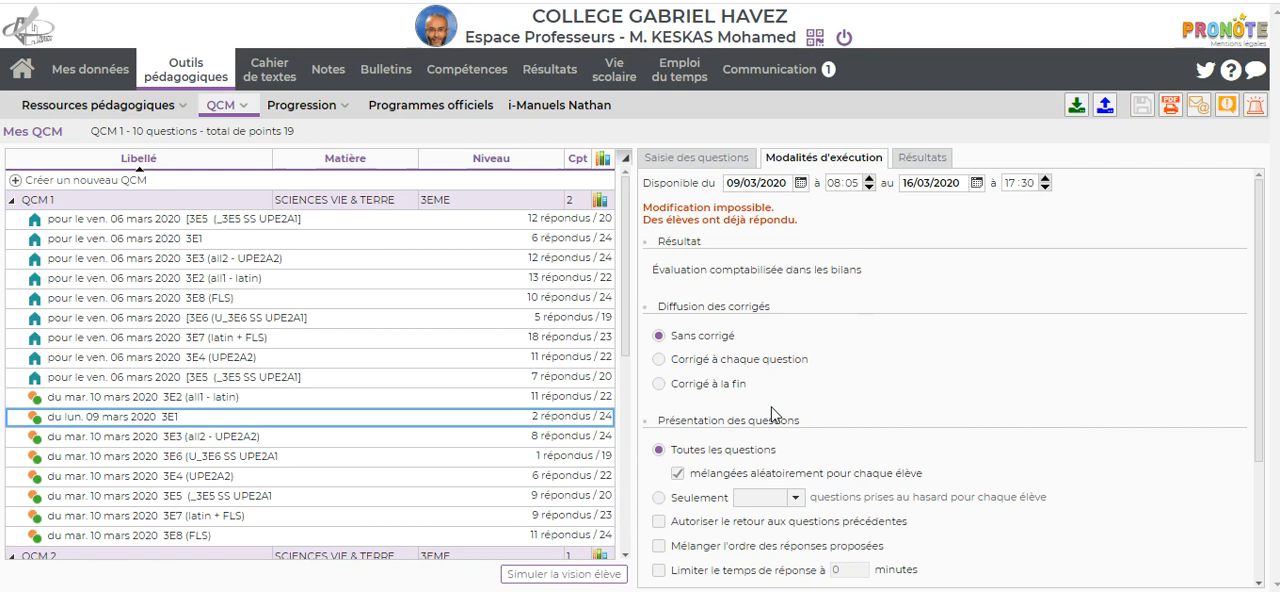
# Step: Start a new QCM entry in the QCM list, and select QCM 5 to display its questions
pyautogui.moveTo(470, 78)
pyautogui.moveTo(297, 113)
pyautogui.moveTo(203, 79)
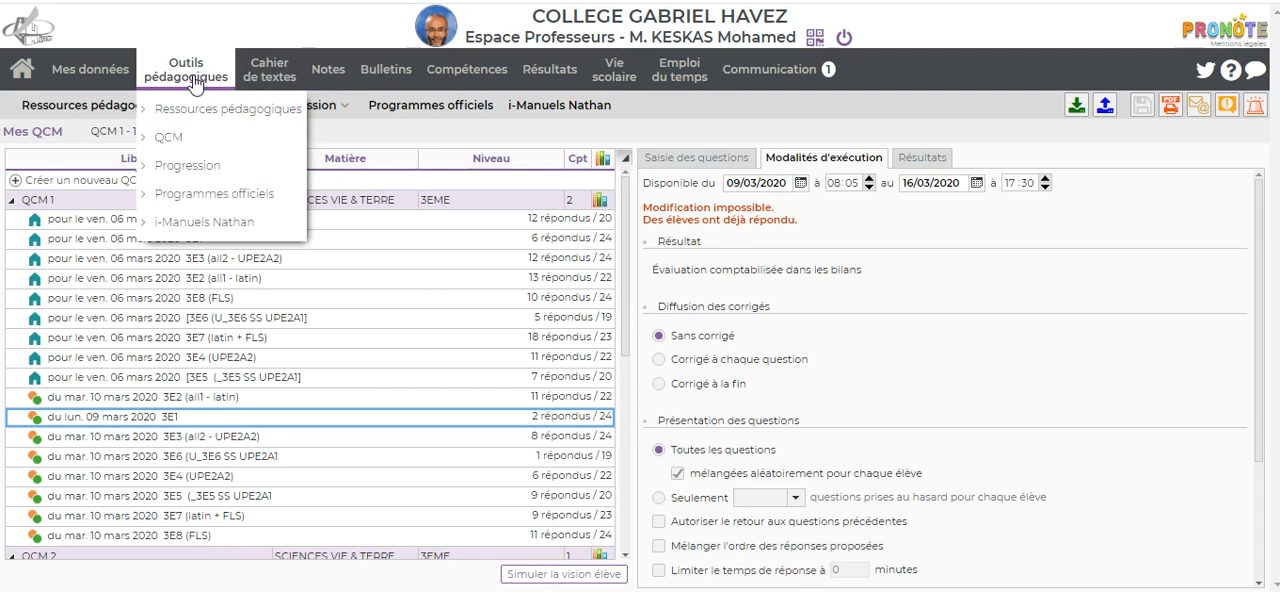
pyautogui.click(170, 140)
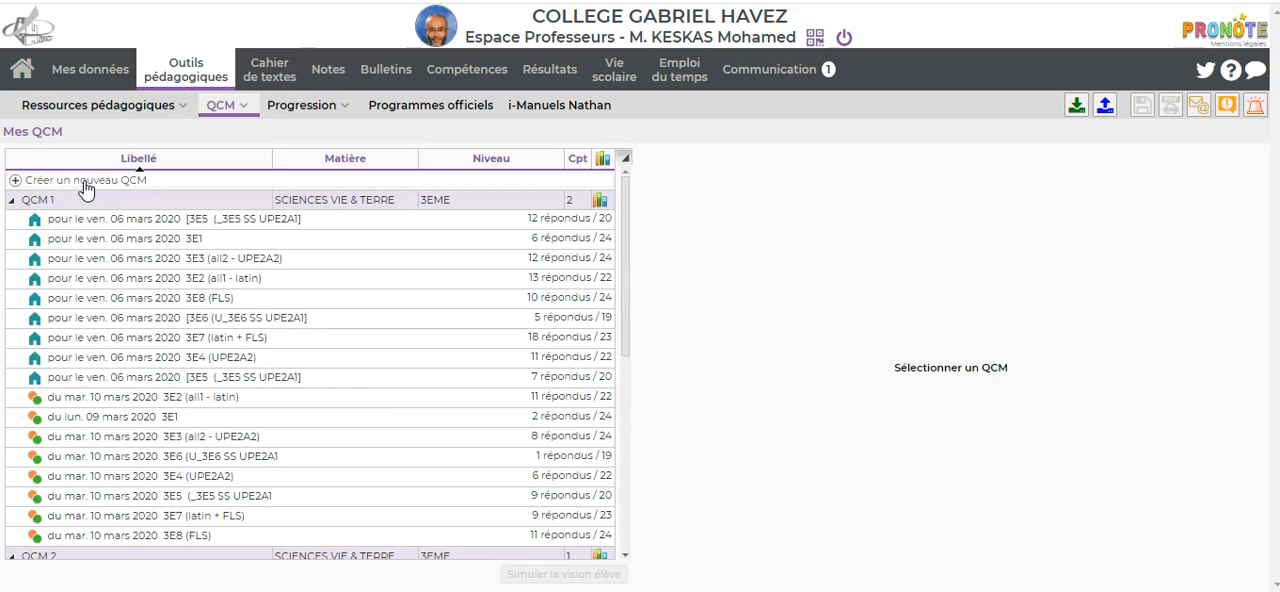
pyautogui.click(85, 182)
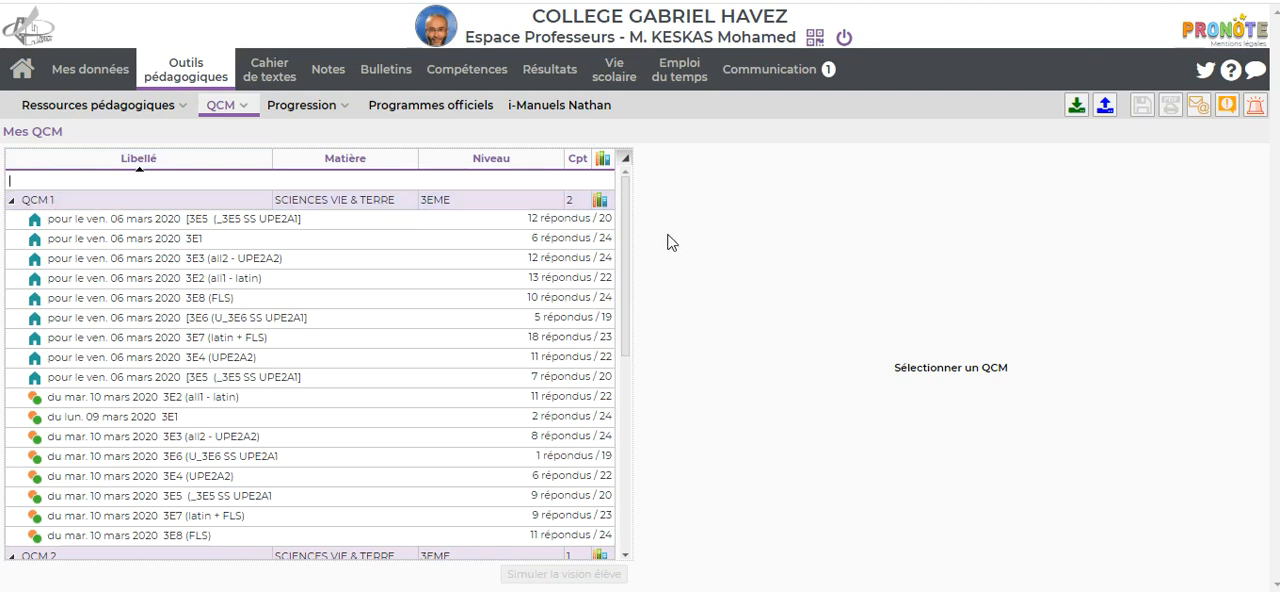
pyautogui.scroll(-4, 217, 326)
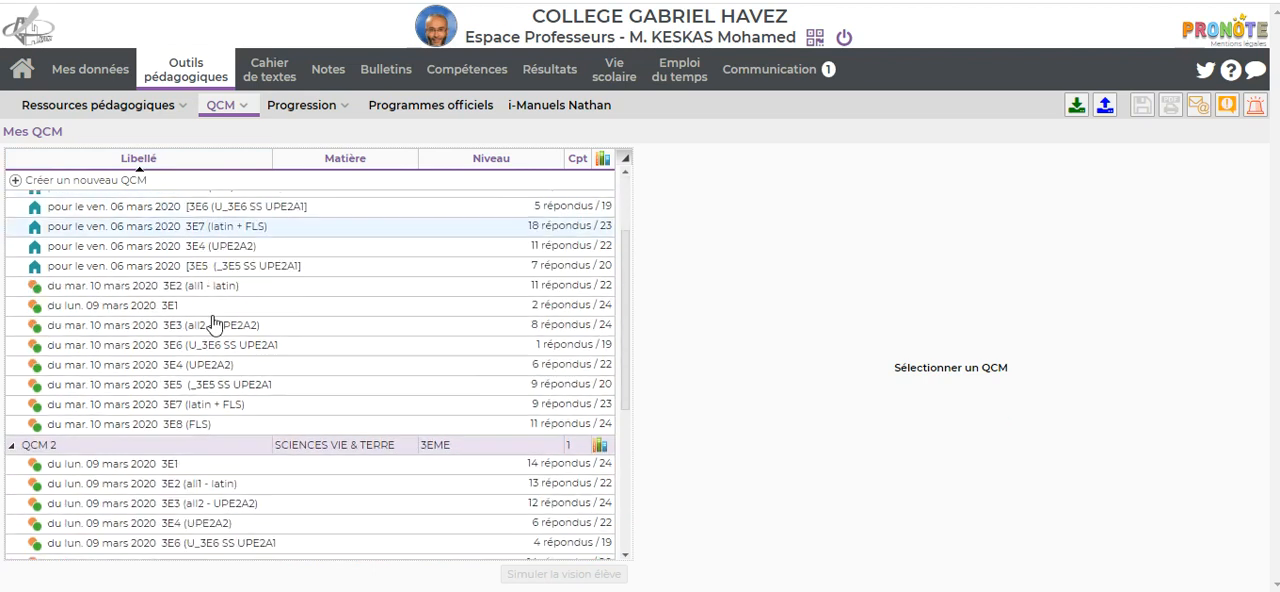
pyautogui.scroll(-5, 220, 440)
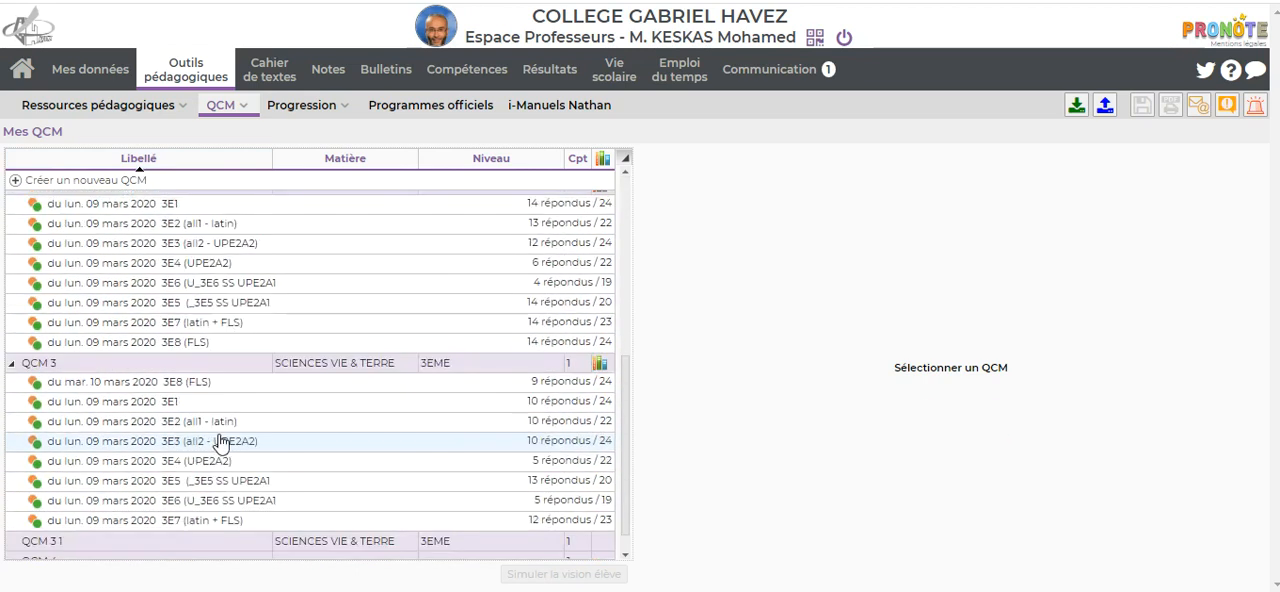
pyautogui.click(77, 553)
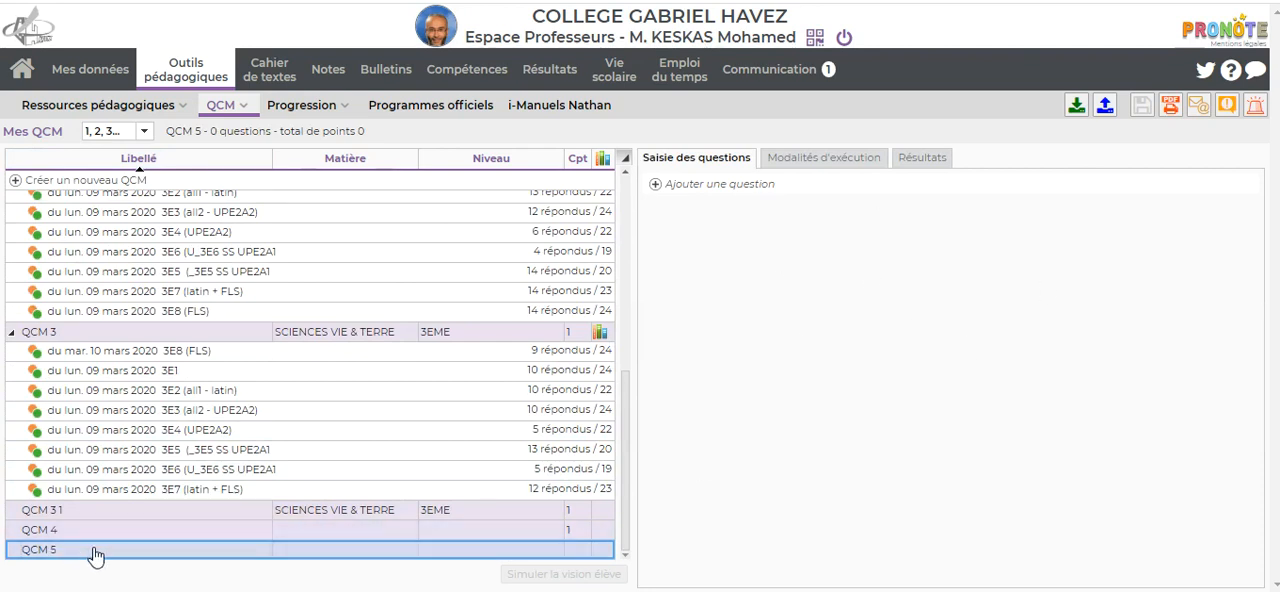
# Step: Add a Choix unique question to QCM 5, copying its statement "A partir des expériences réalisées dans le document suivant :" from the Word document
pyautogui.click(680, 185)
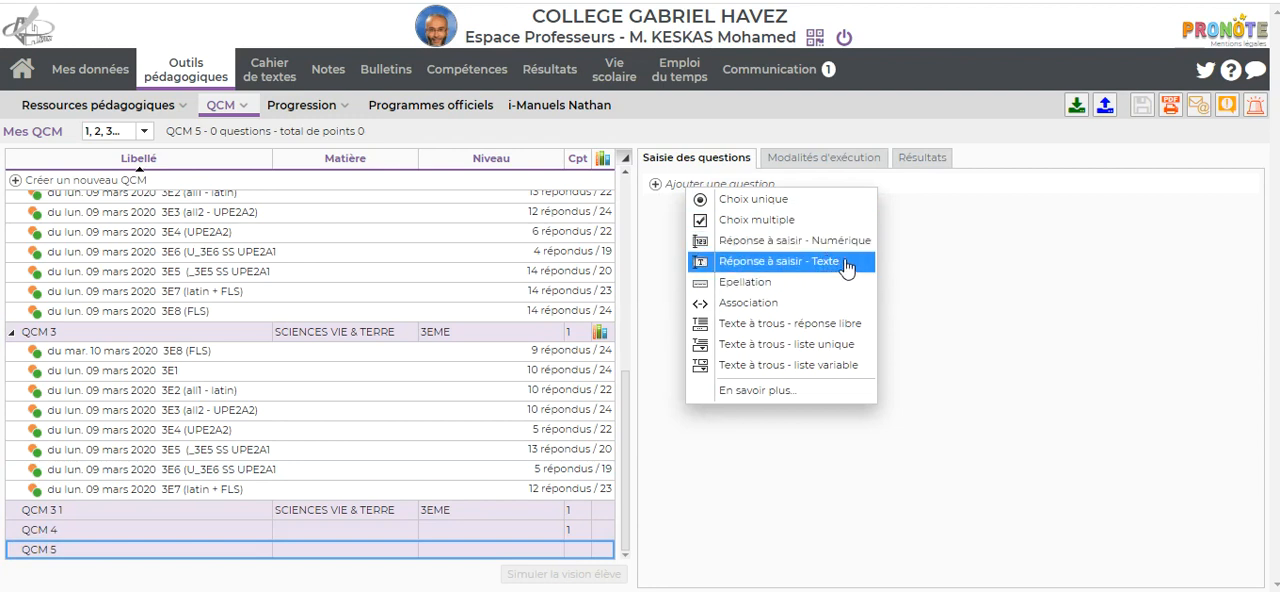
pyautogui.click(762, 202)
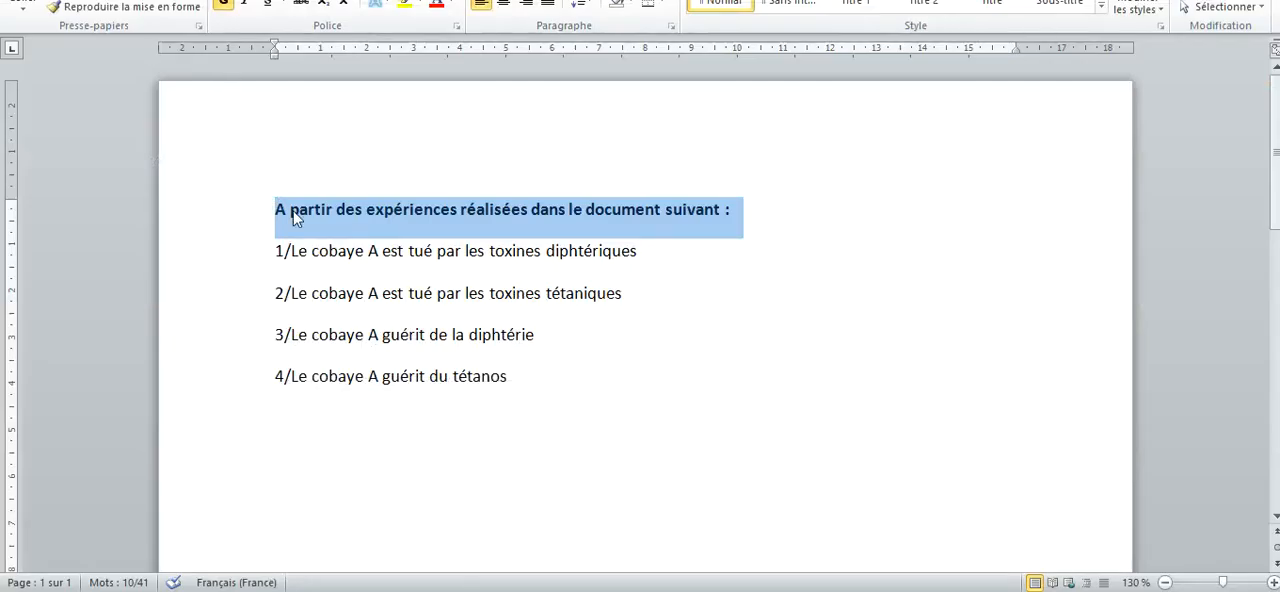
pyautogui.rightClick(294, 218)
pyautogui.click(336, 245)
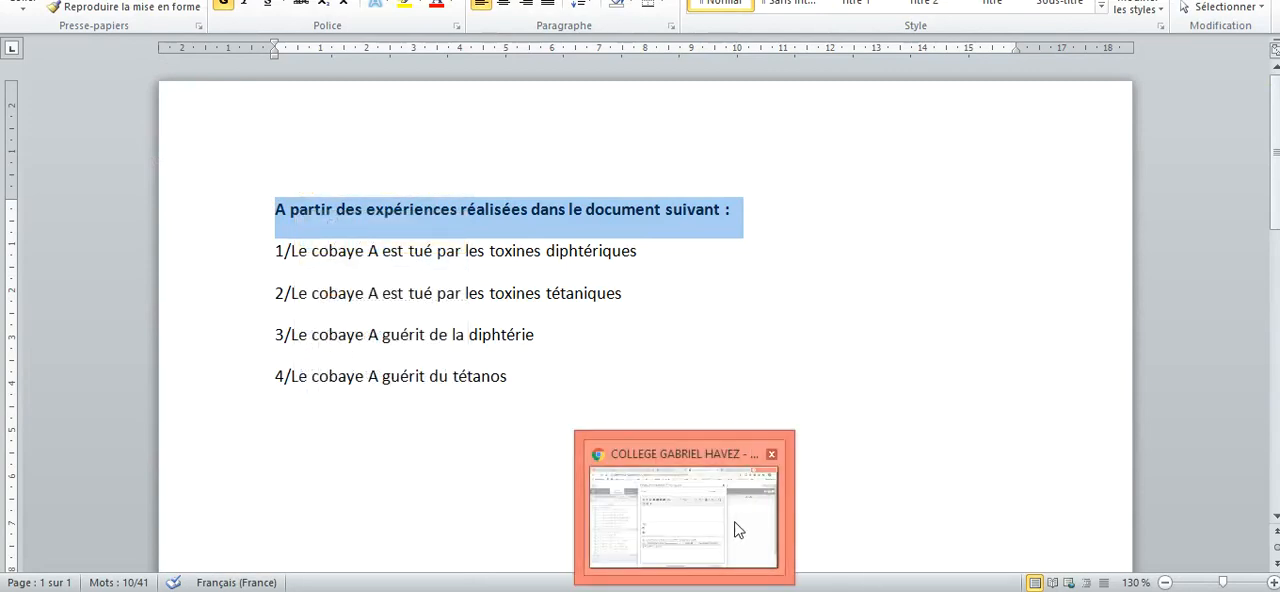
pyautogui.click(737, 528)
pyautogui.rightClick(439, 190)
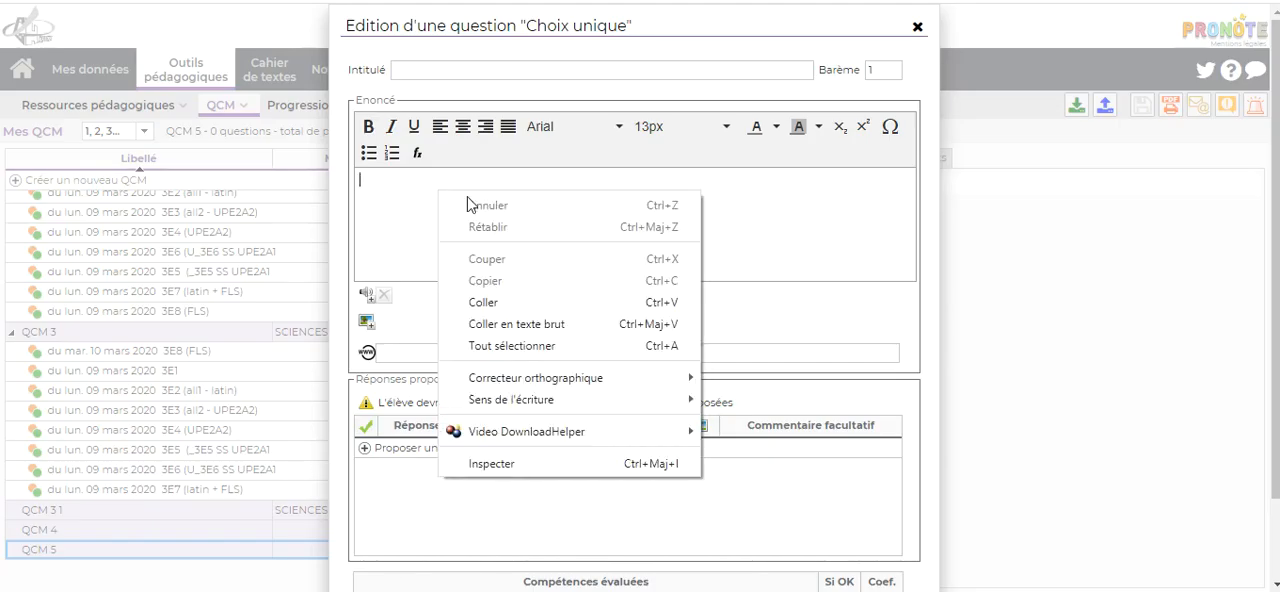
pyautogui.click(495, 305)
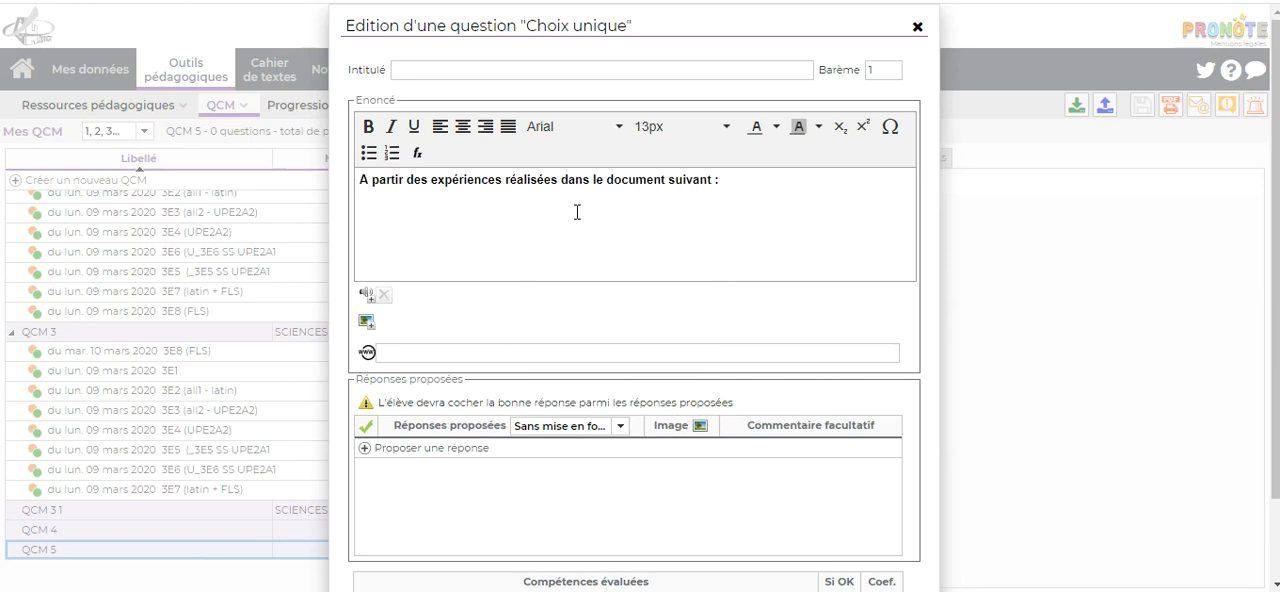
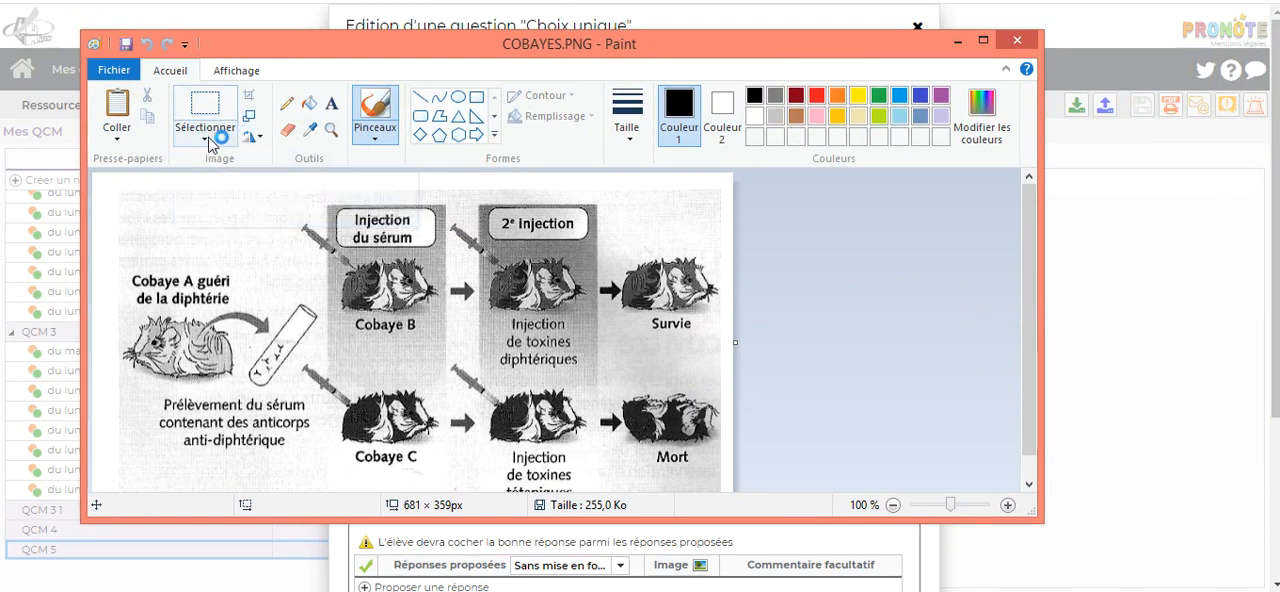
pyautogui.click(112, 71)
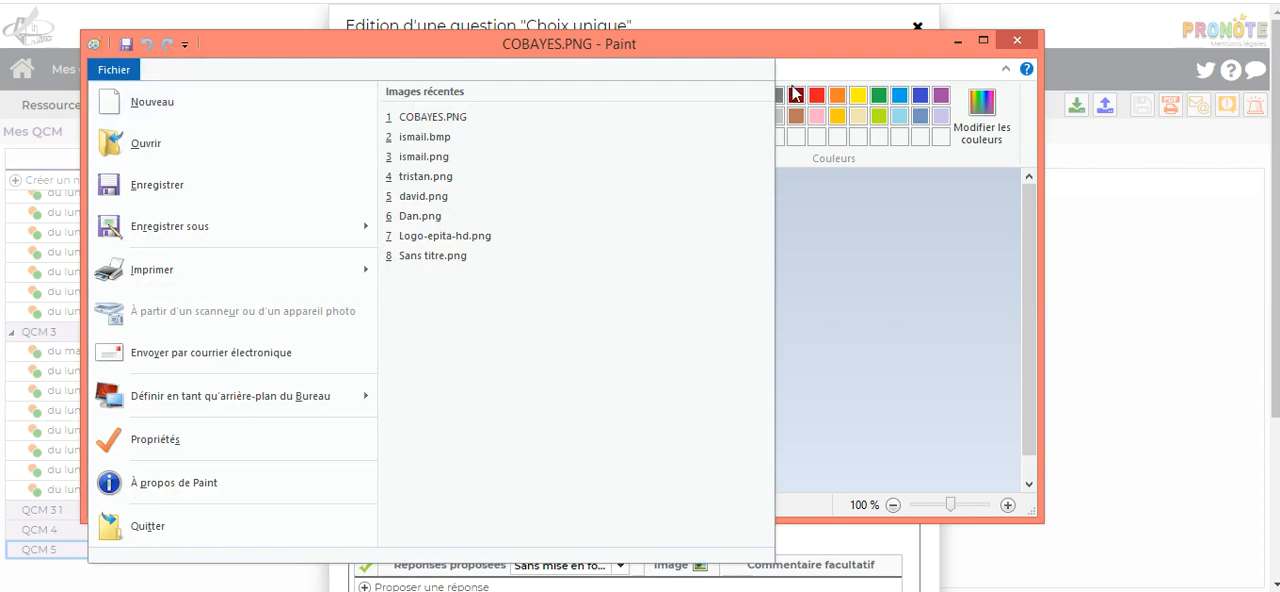
pyautogui.click(899, 263)
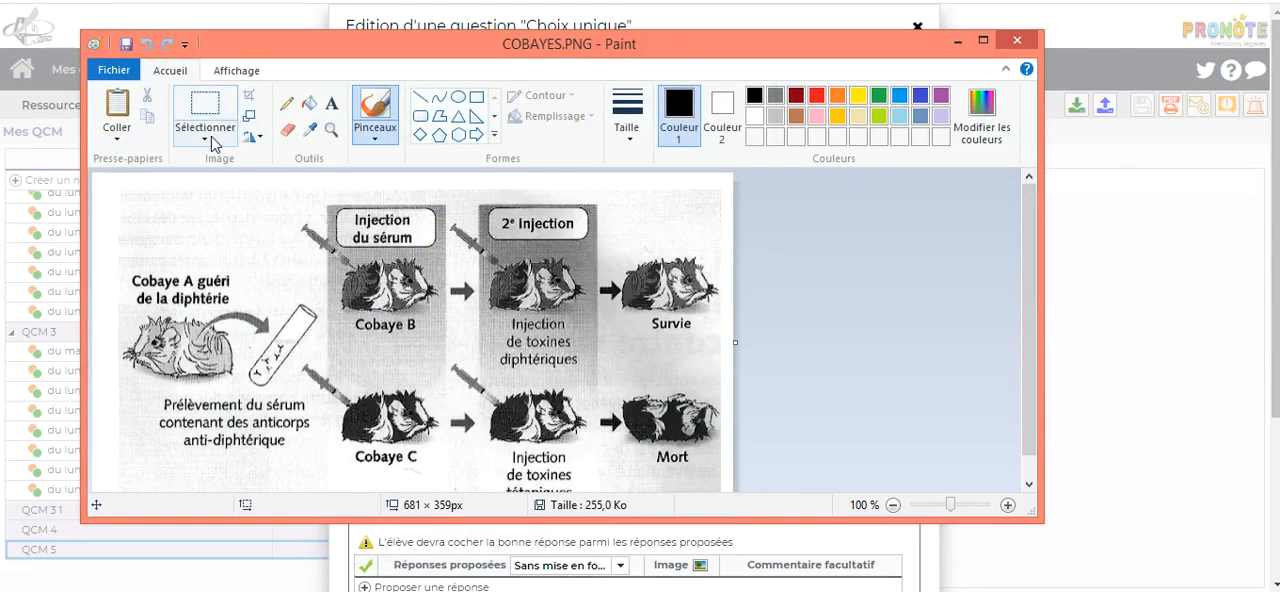
pyautogui.click(256, 137)
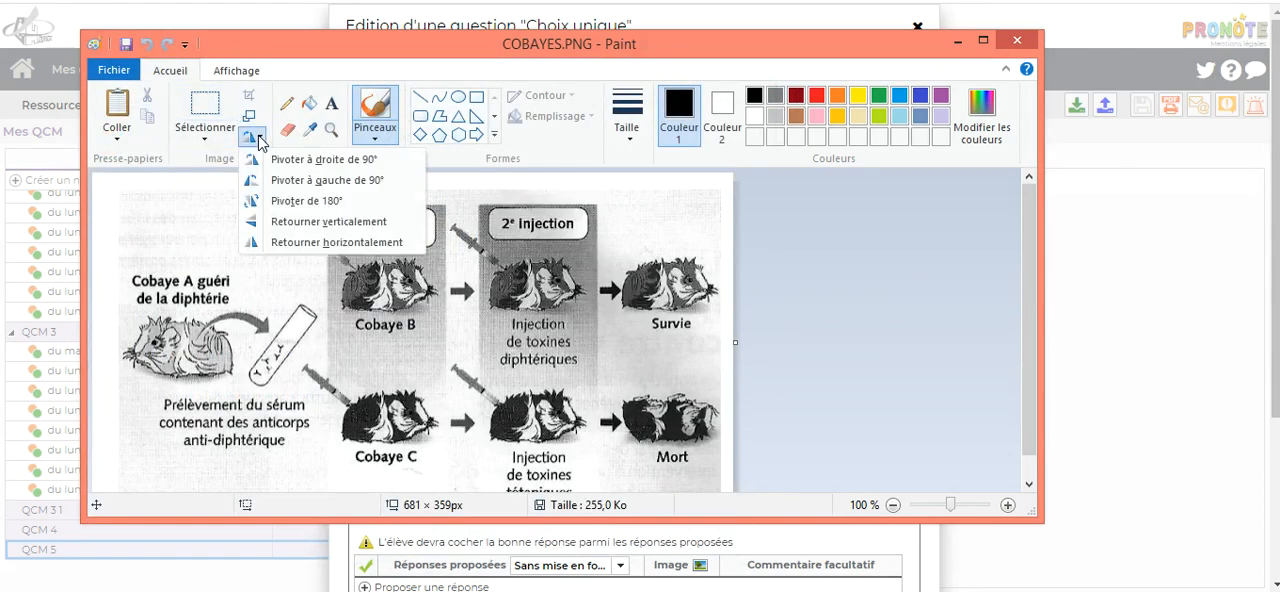
pyautogui.click(257, 138)
pyautogui.click(244, 78)
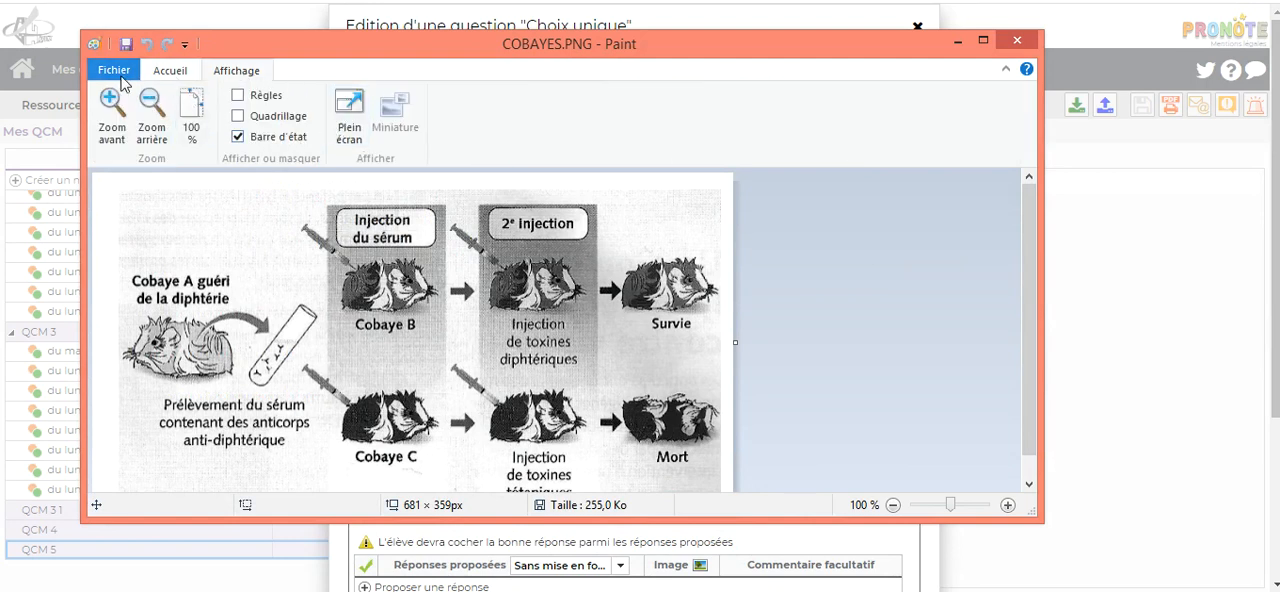
pyautogui.click(171, 74)
pyautogui.click(234, 76)
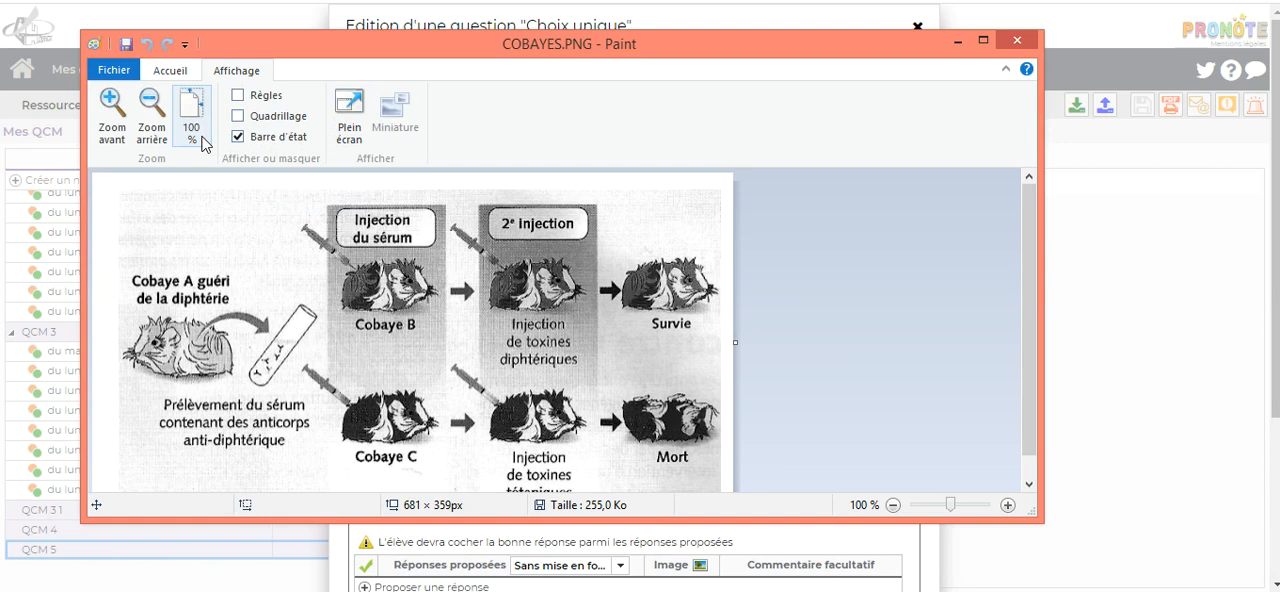
pyautogui.click(264, 96)
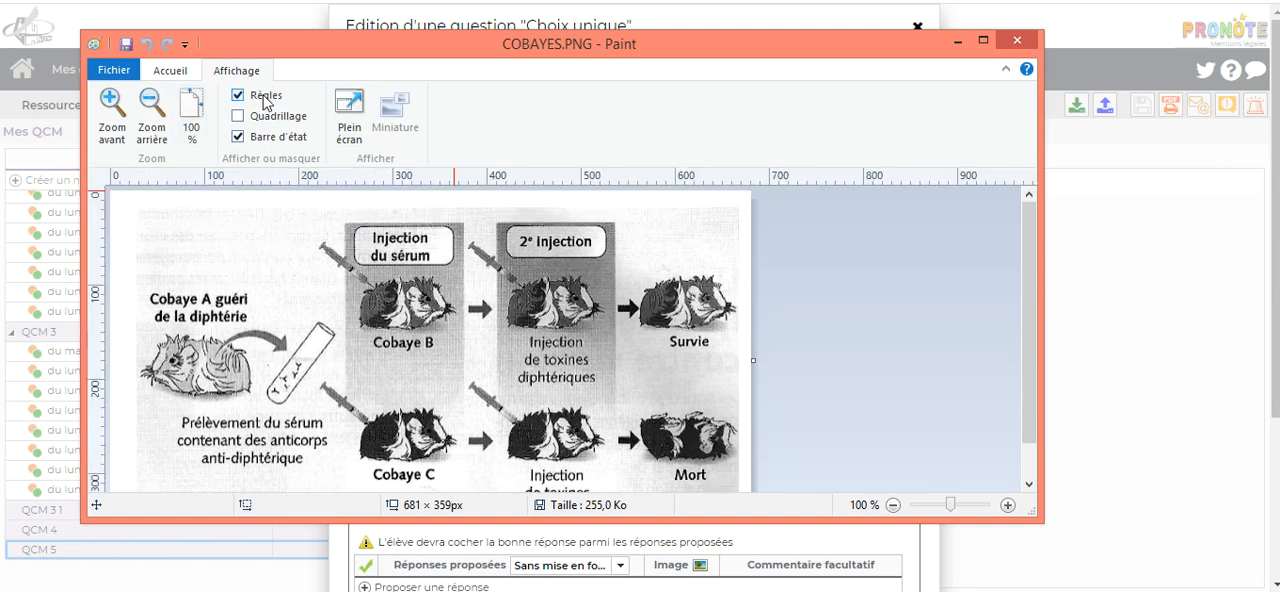
pyautogui.click(264, 96)
pyautogui.click(262, 118)
pyautogui.click(262, 118)
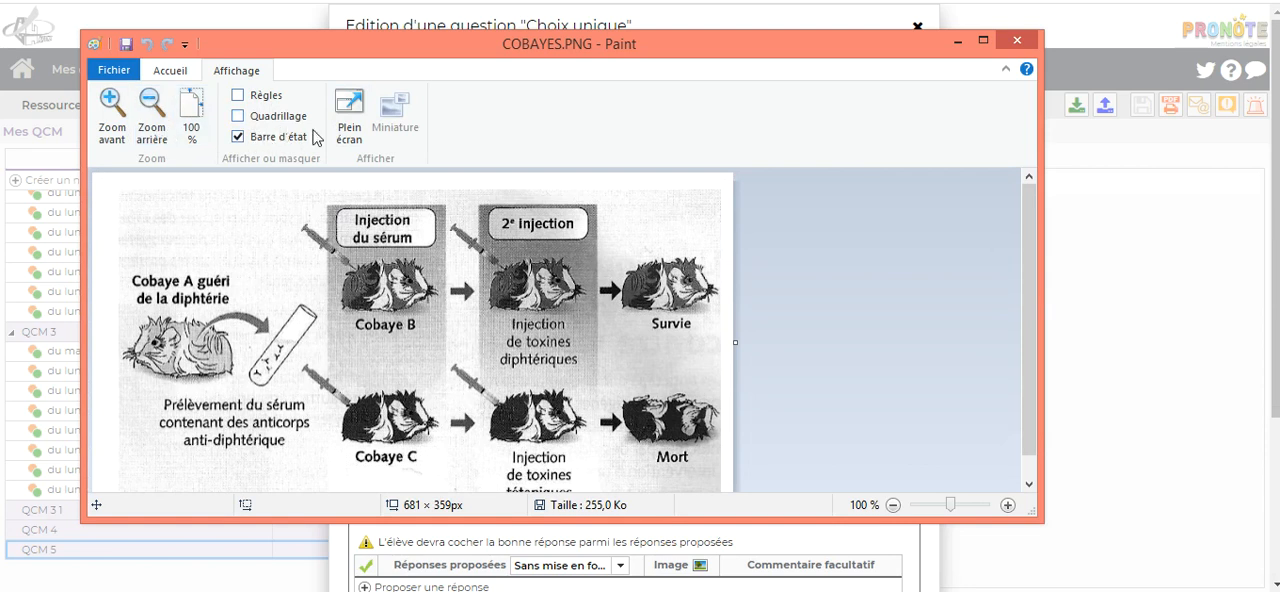
pyautogui.click(170, 71)
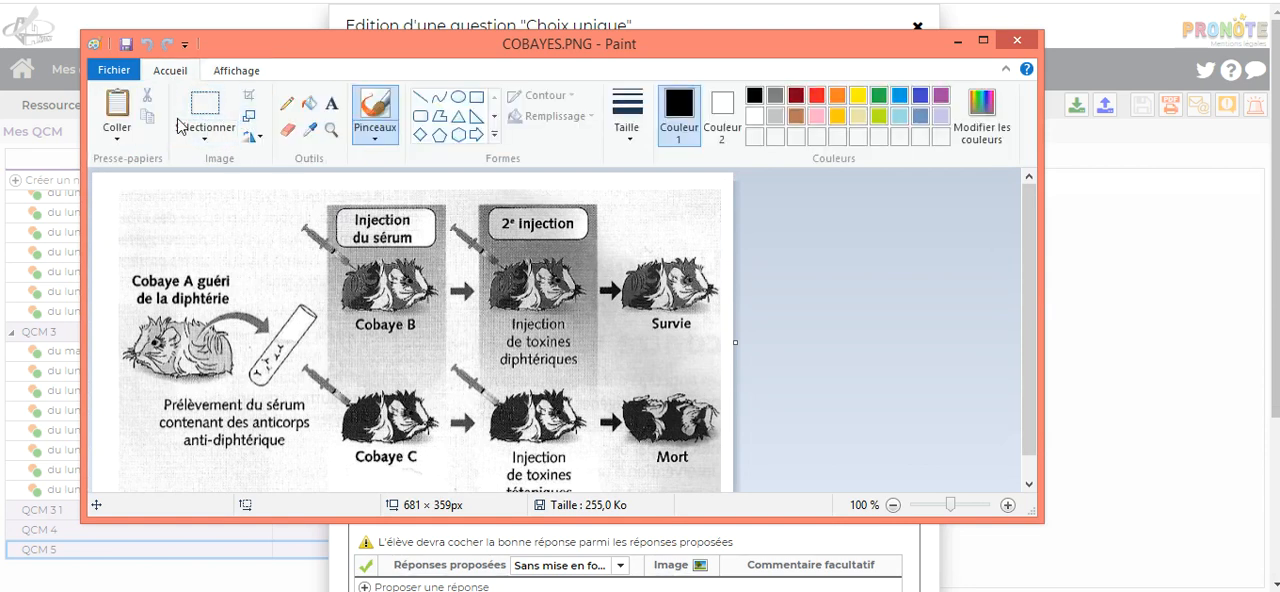
pyautogui.click(264, 140)
pyautogui.click(264, 140)
pyautogui.click(250, 115)
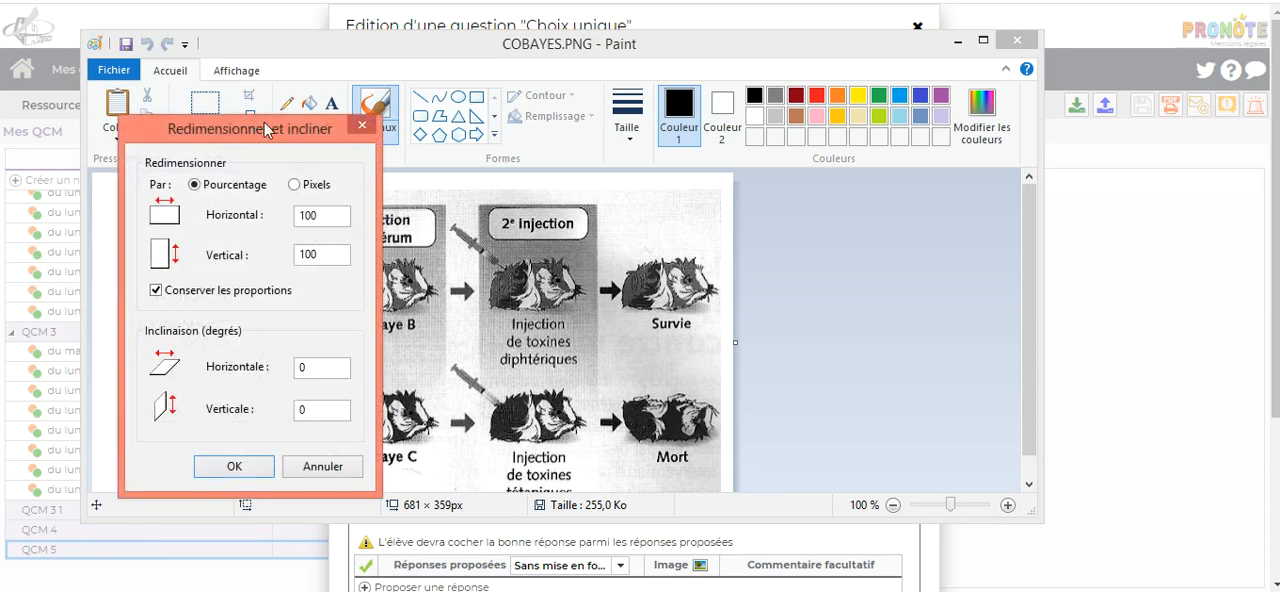
pyautogui.moveTo(276, 131); pyautogui.dragTo(337, 210)
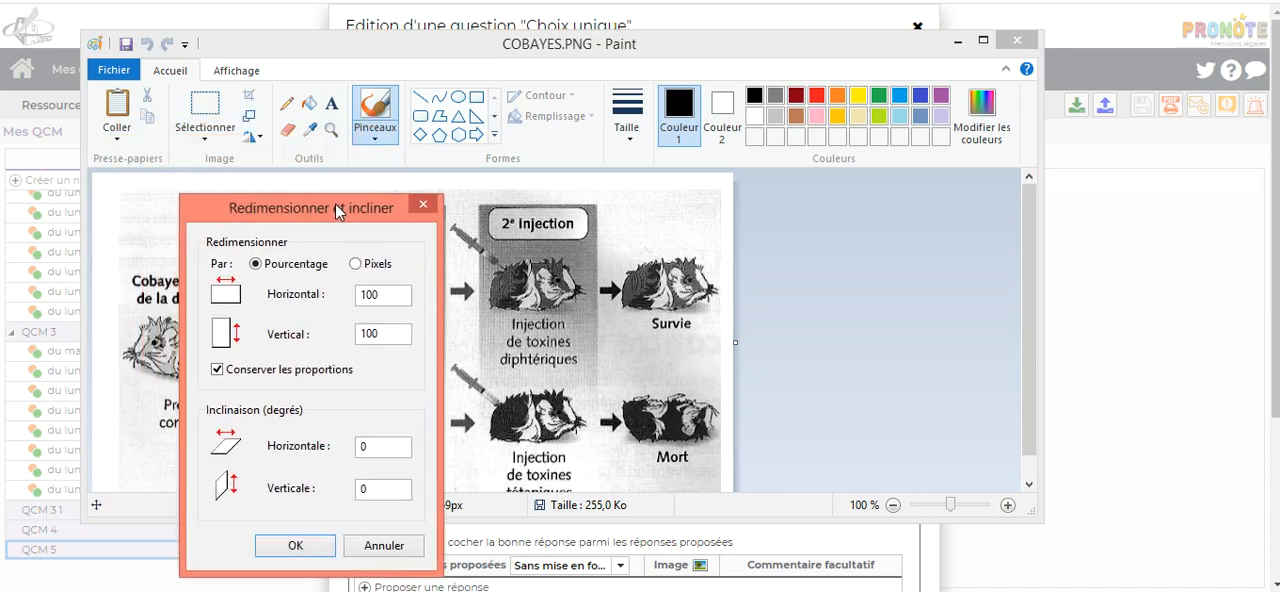
pyautogui.click(425, 203)
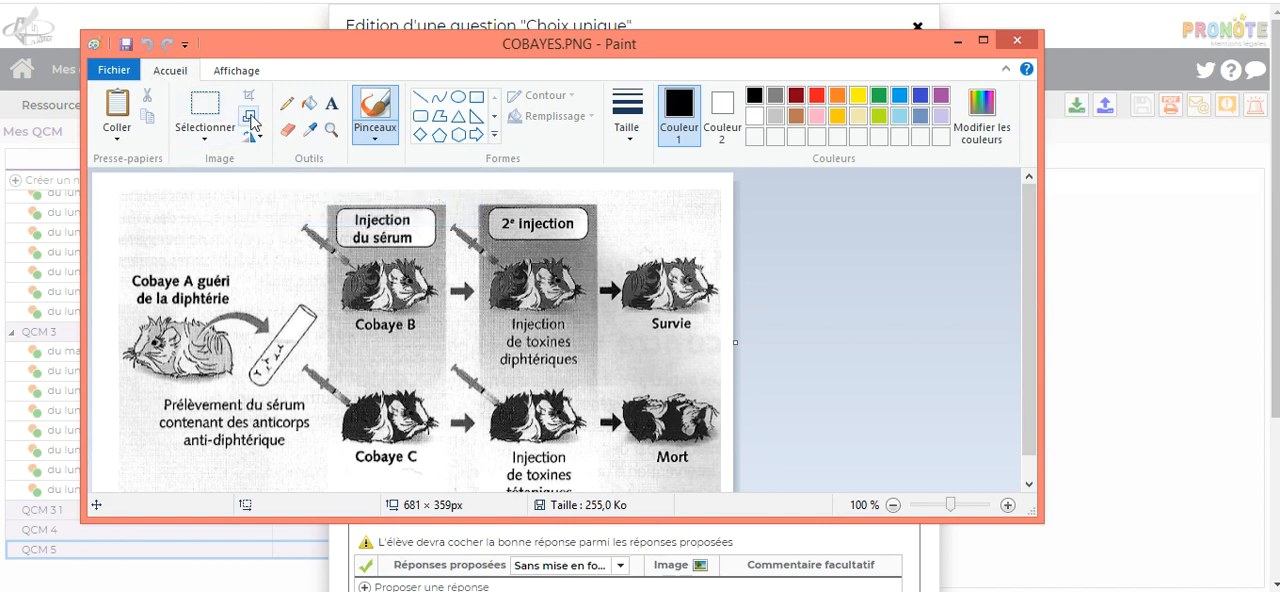
# Step: Resize the guinea pig image by pixels to a width of 320, keeping its proportions
pyautogui.click(251, 122)
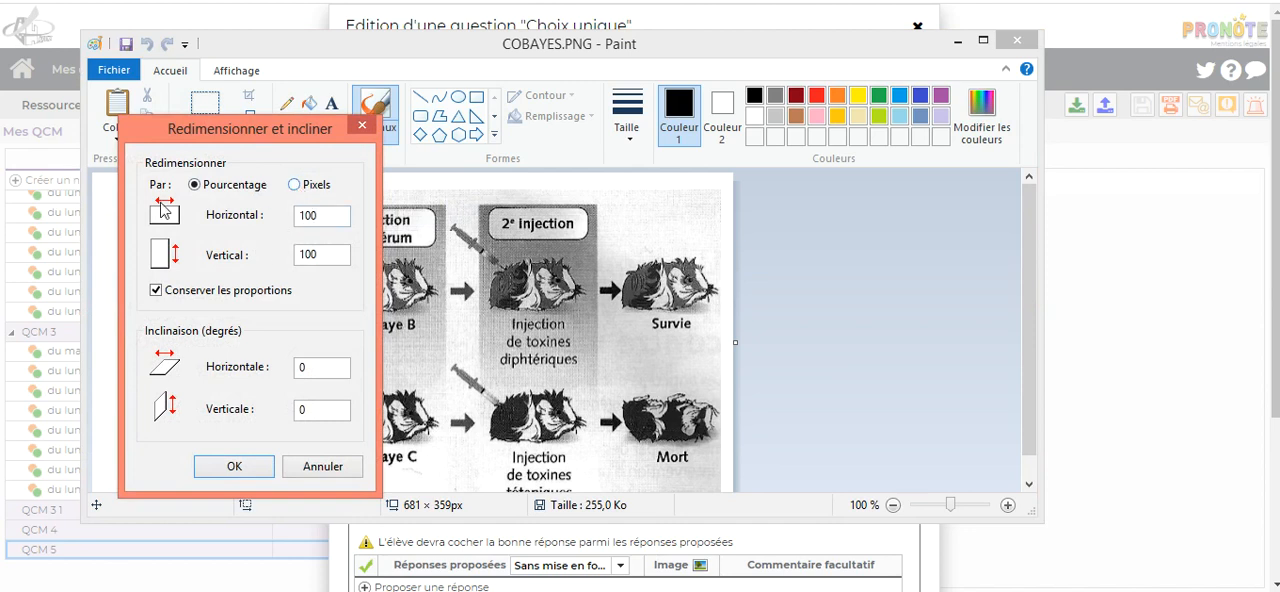
pyautogui.click(295, 185)
pyautogui.moveTo(328, 211); pyautogui.dragTo(287, 212)
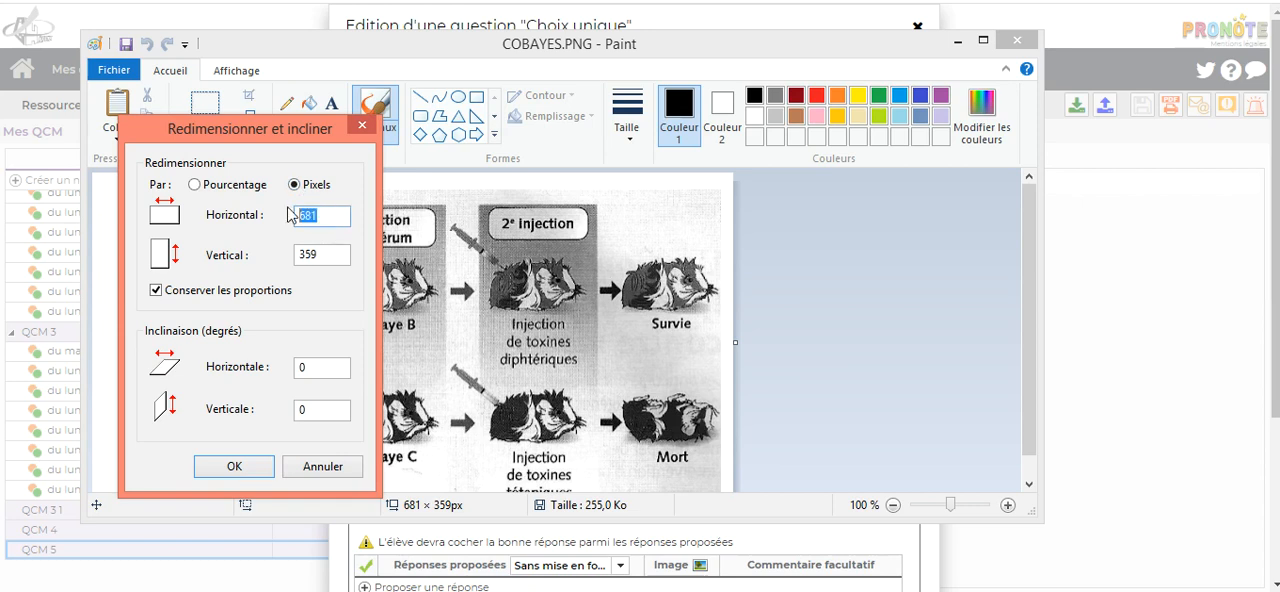
pyautogui.write('320')
pyautogui.click(266, 465)
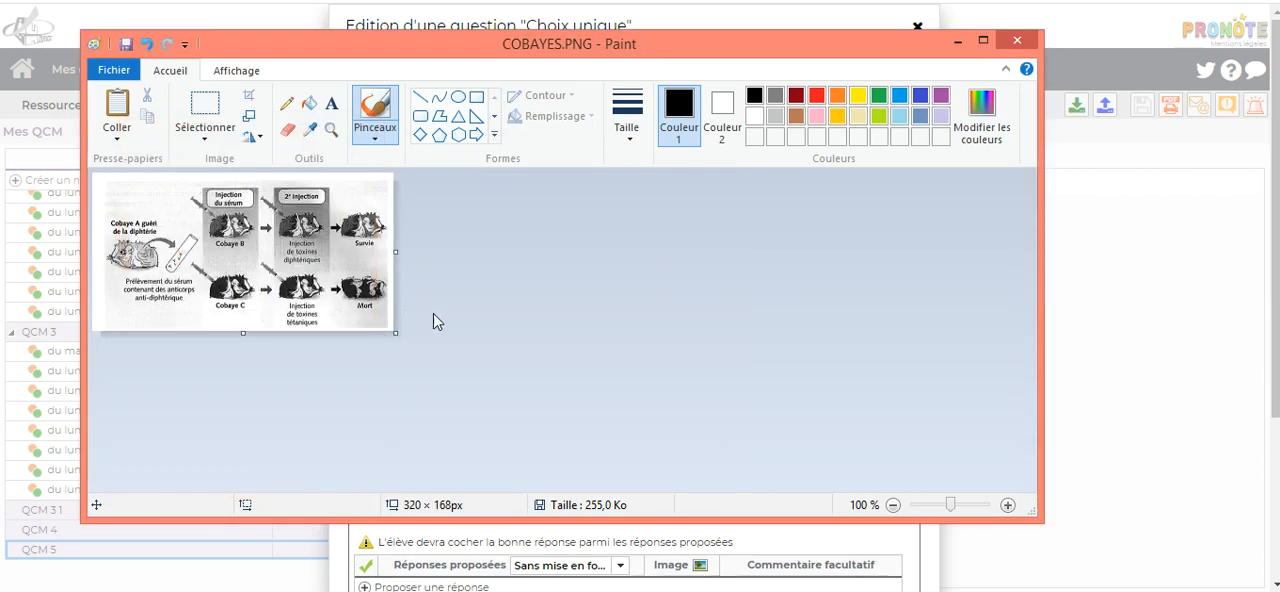
# Step: Save the resized image as the JPEG file COBAYES2.jpg in the IMMUNO folder, and return to the PRONOTE question
pyautogui.click(118, 71)
pyautogui.moveTo(179, 230)
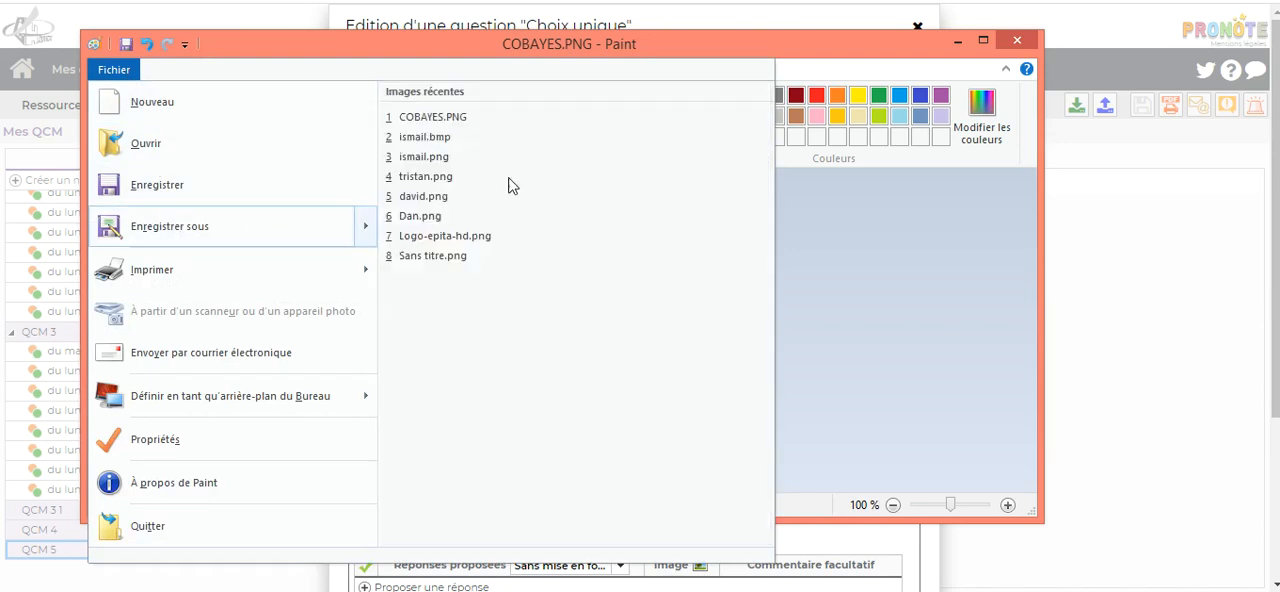
pyautogui.click(511, 185)
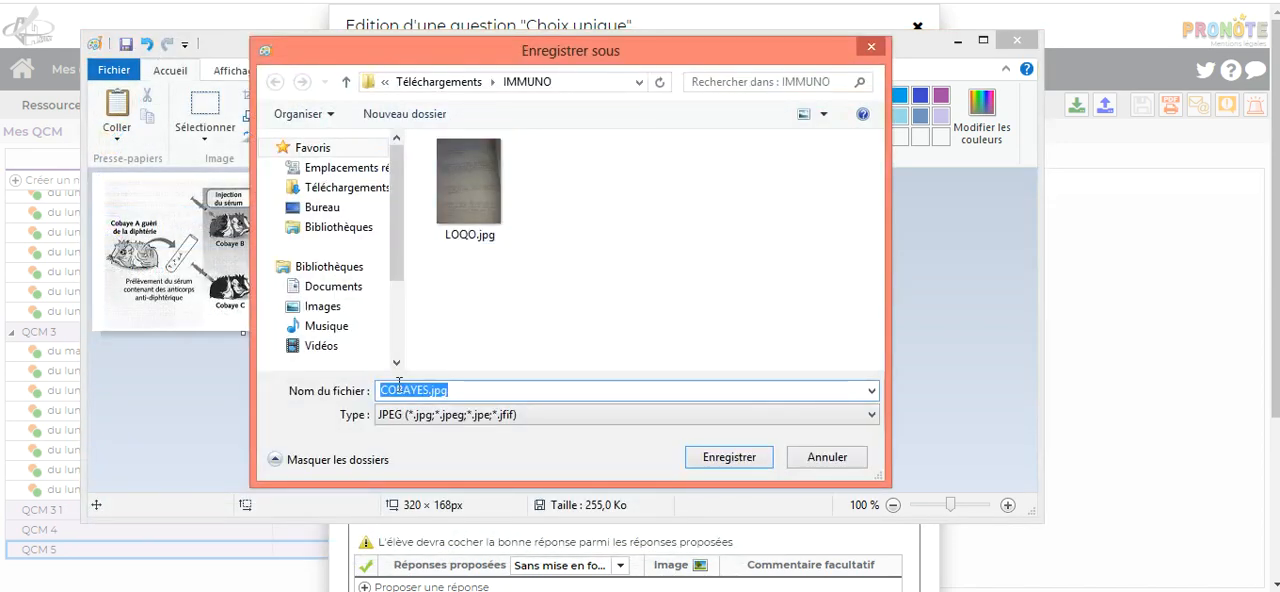
pyautogui.click(429, 389)
pyautogui.write('2')
pyautogui.press('Return')
pyautogui.click(626, 328)
pyautogui.click(956, 43)
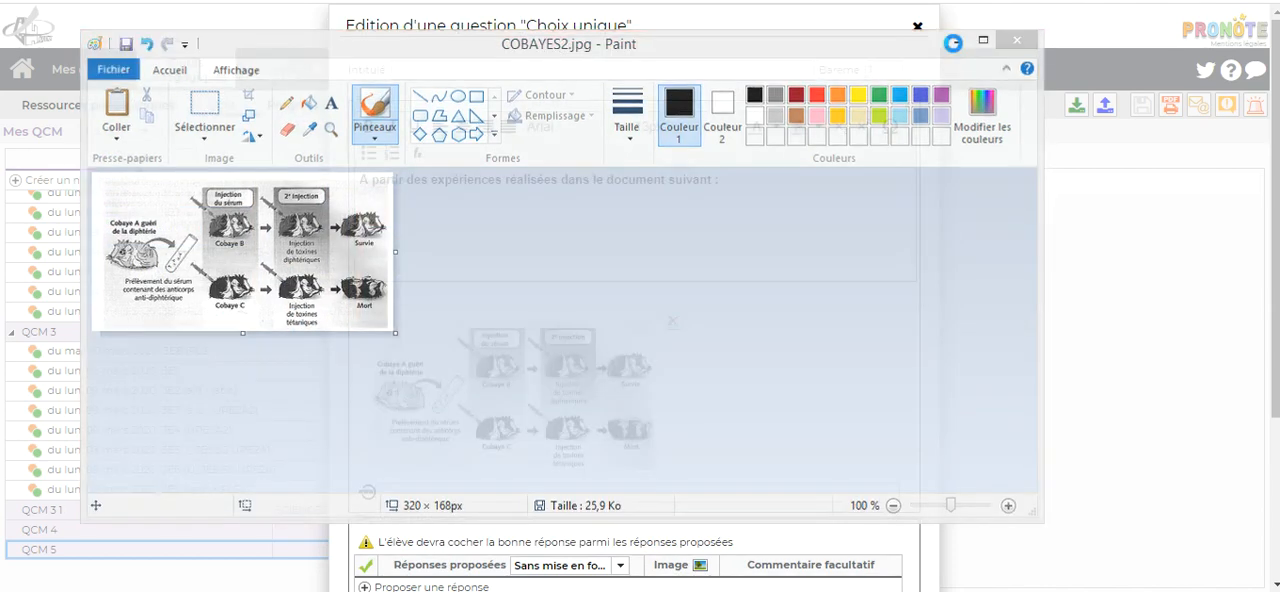
# Step: Replace the image attached to the question's statement with COBAYES2.jpg
pyautogui.click(673, 322)
pyautogui.click(370, 323)
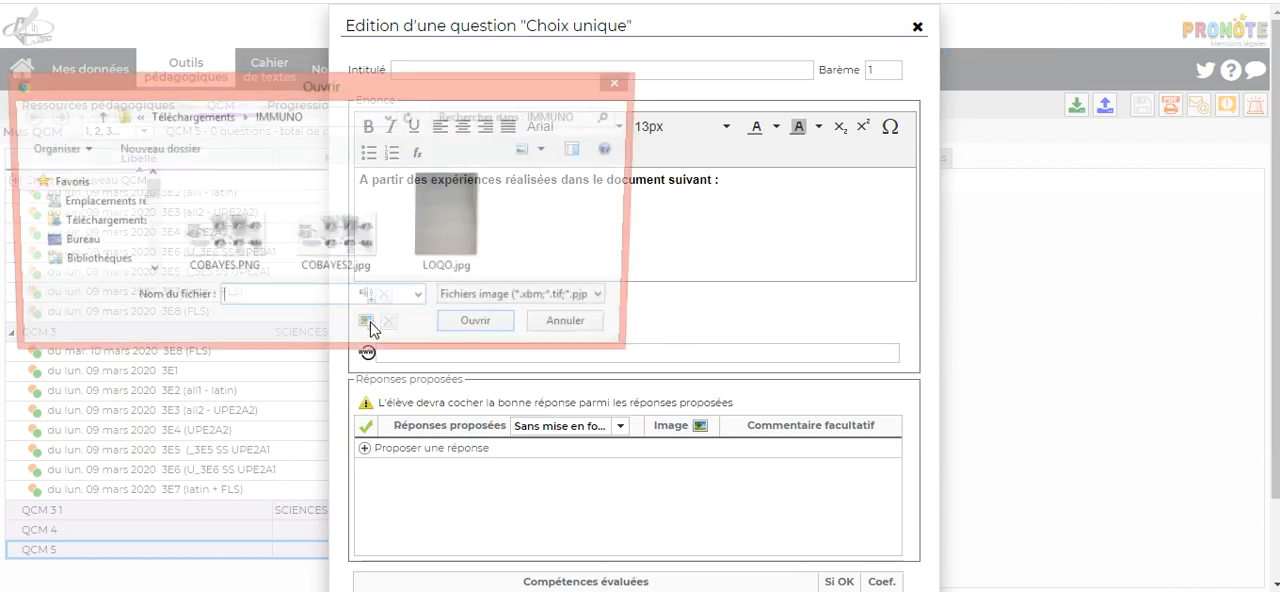
pyautogui.click(360, 250)
pyautogui.click(481, 328)
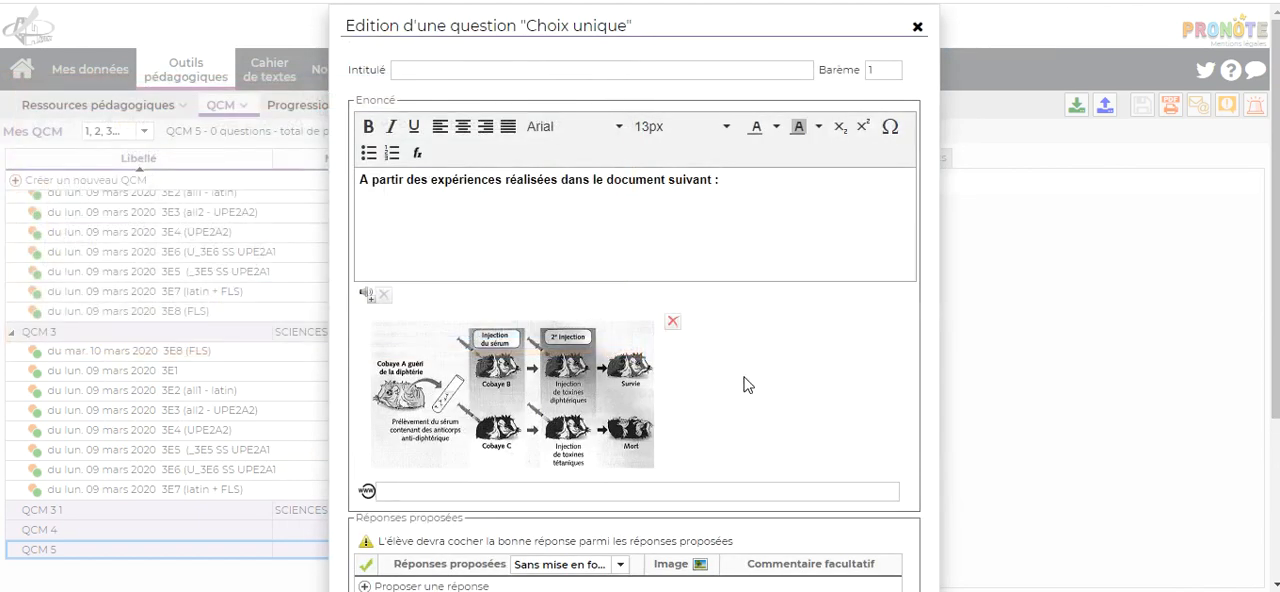
pyautogui.scroll(-2, 760, 365)
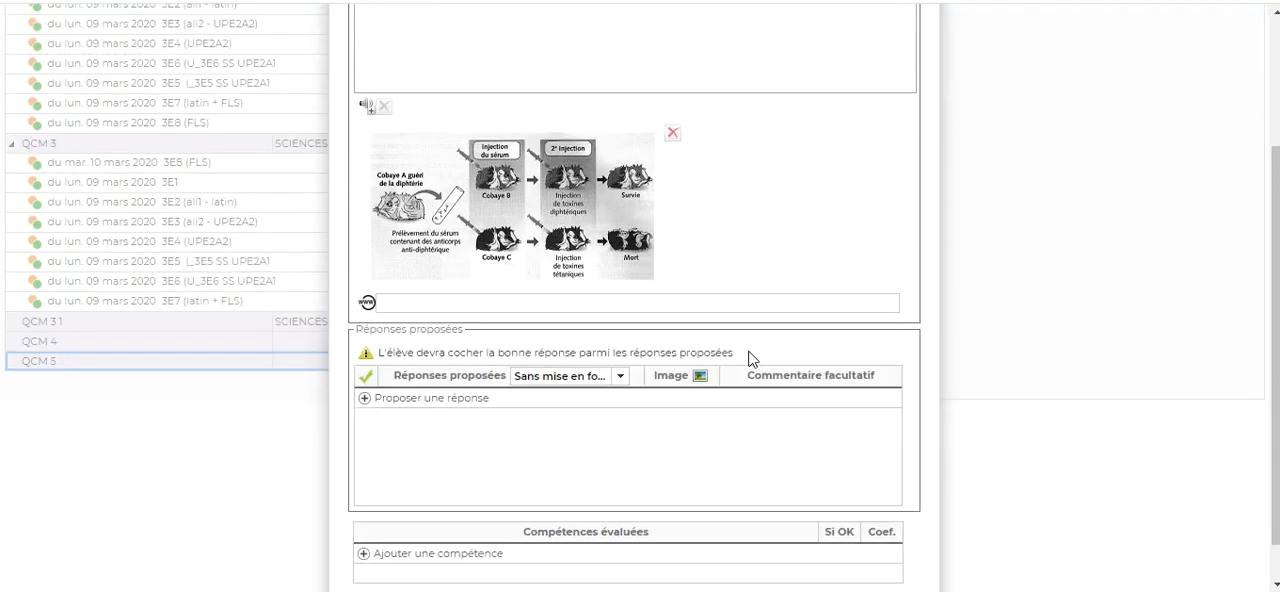
pyautogui.scroll(1, 780, 243)
pyautogui.scroll(1, 778, 242)
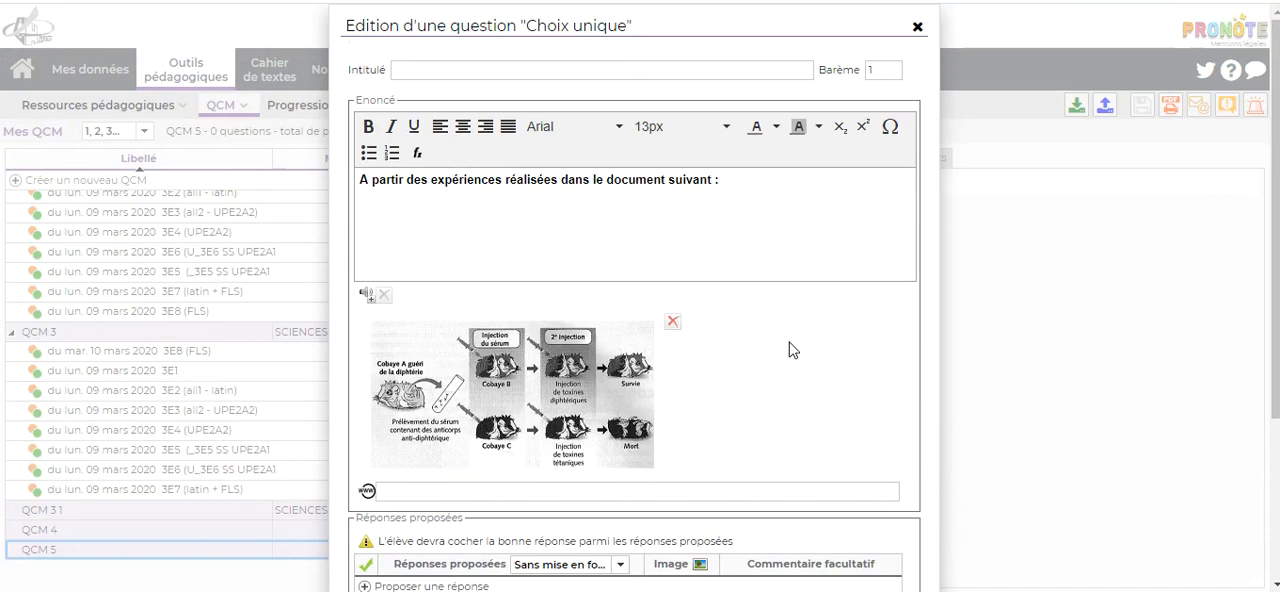
# Step: Add the proposed answer "1/Le cobaye A est tué par les toxines diphtériques", copied from the Word document
pyautogui.scroll(-1, 790, 349)
pyautogui.scroll(-2, 690, 340)
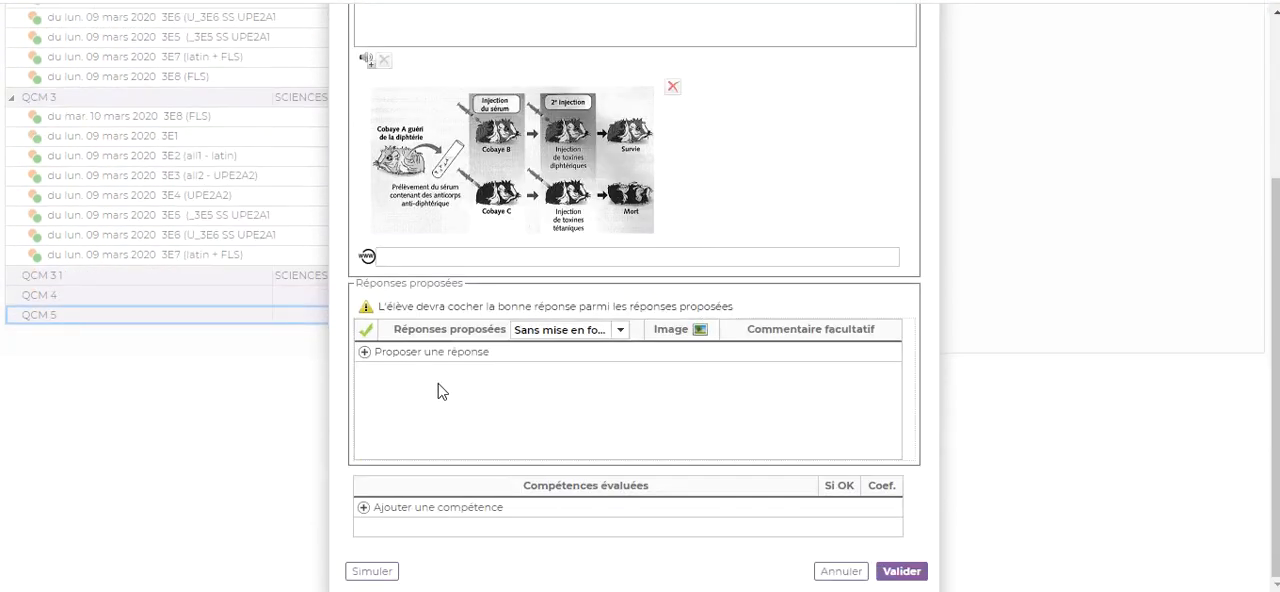
pyautogui.click(388, 352)
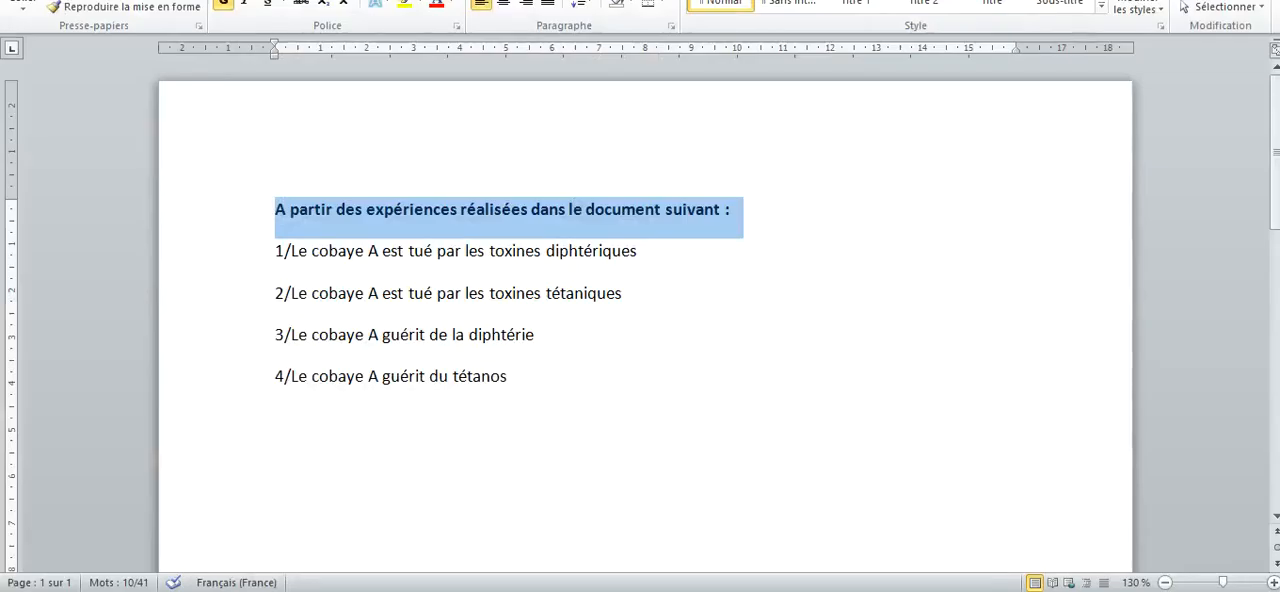
pyautogui.click(250, 258)
pyautogui.hotkey('ctrl', 'c')
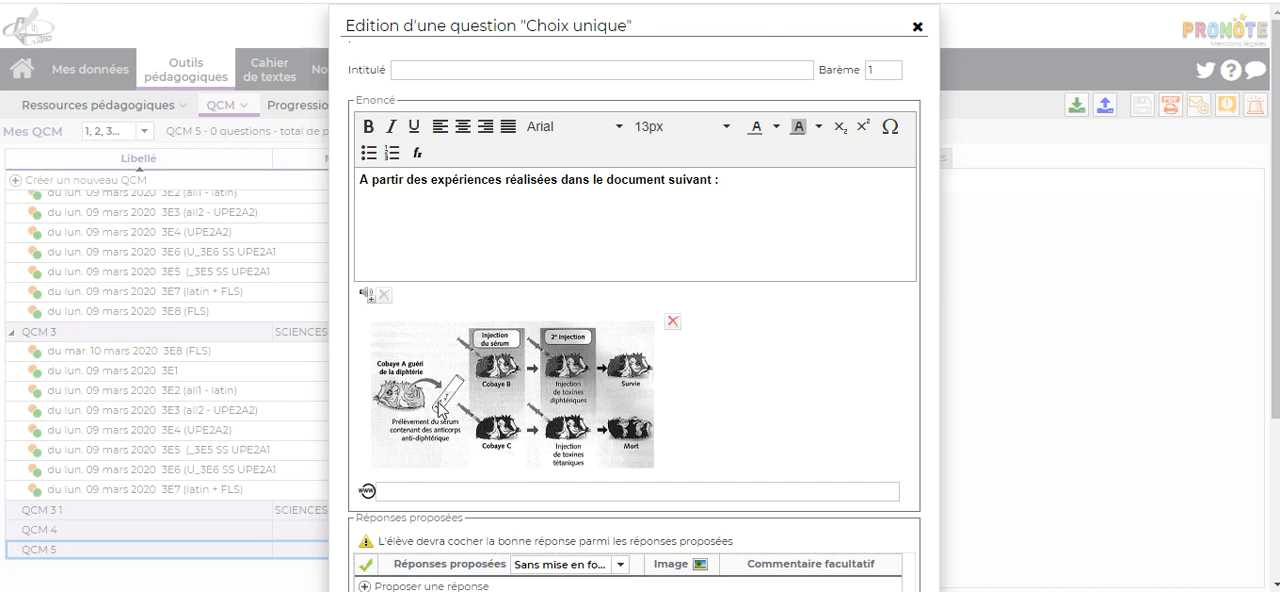
pyautogui.scroll(-3, 440, 405)
pyautogui.click(416, 353)
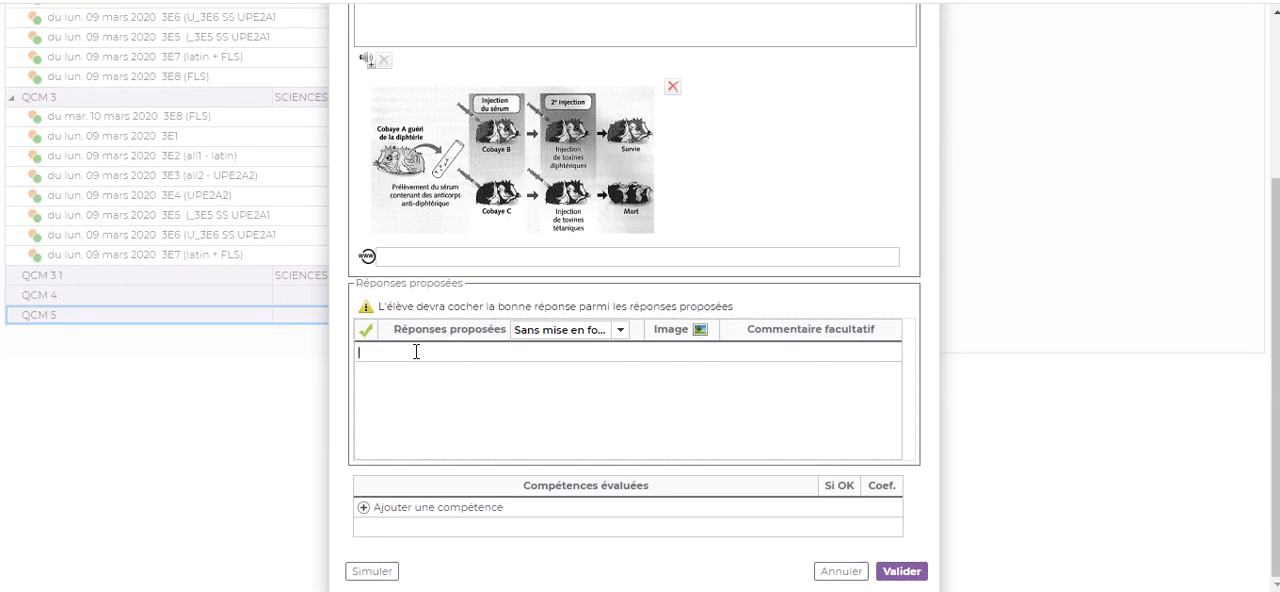
pyautogui.rightClick(416, 352)
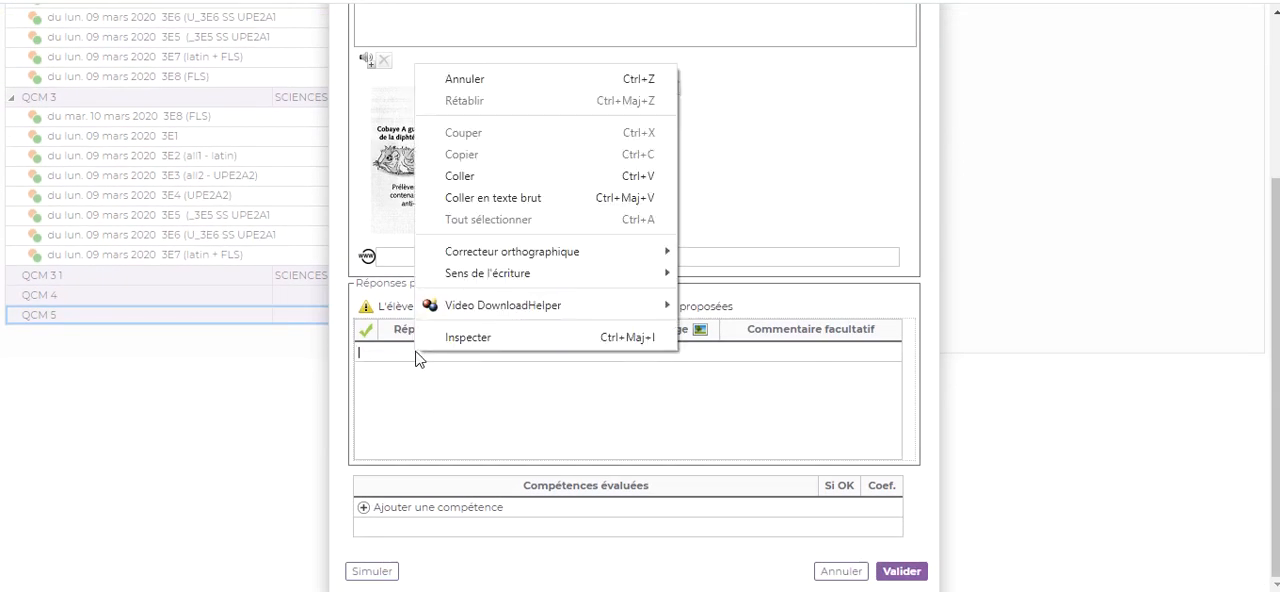
pyautogui.click(463, 175)
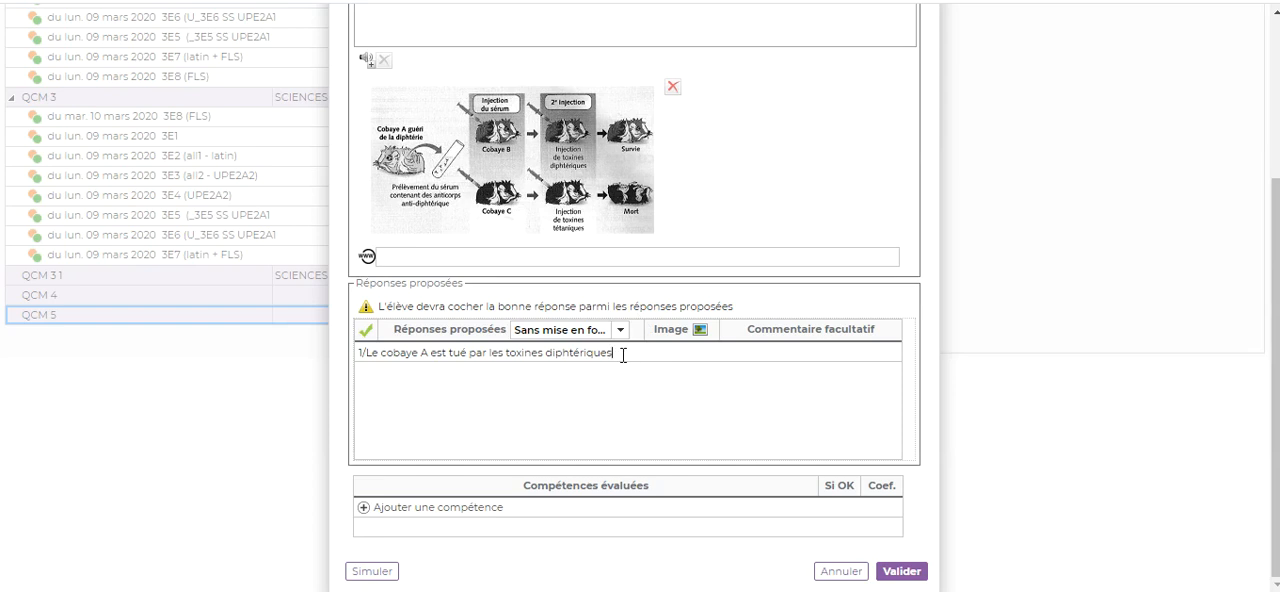
pyautogui.press('Return')
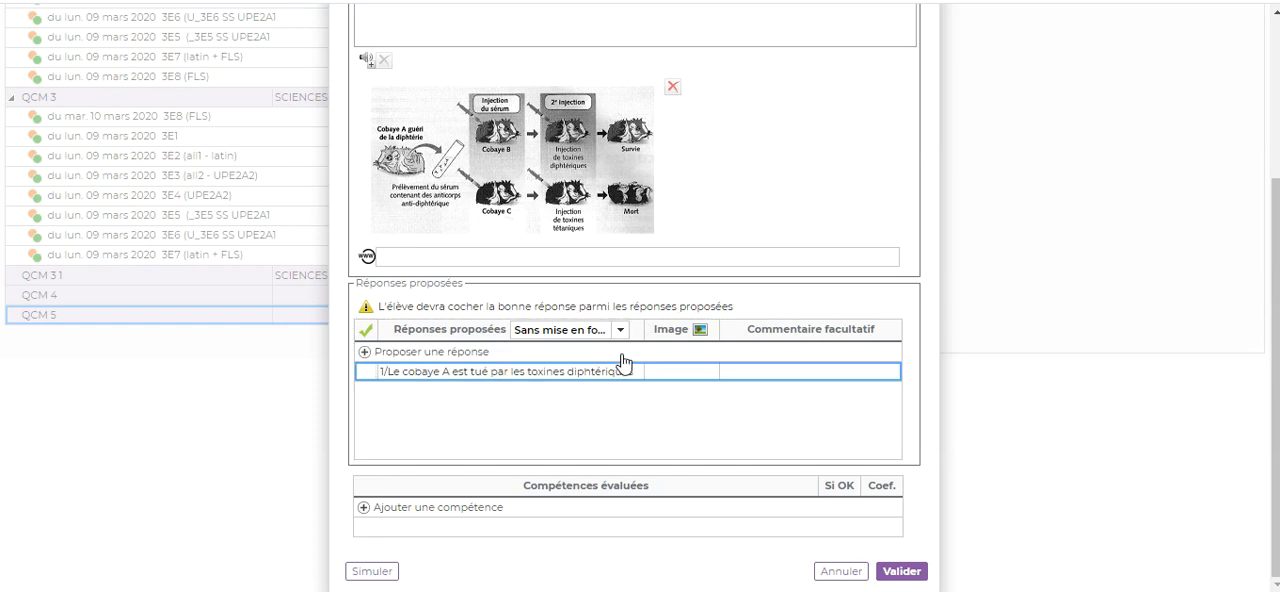
# Step: Add the proposed answer "2/Le cobaye A est tué par les toxines tétaniques", copied from the Word document
pyautogui.click(433, 355)
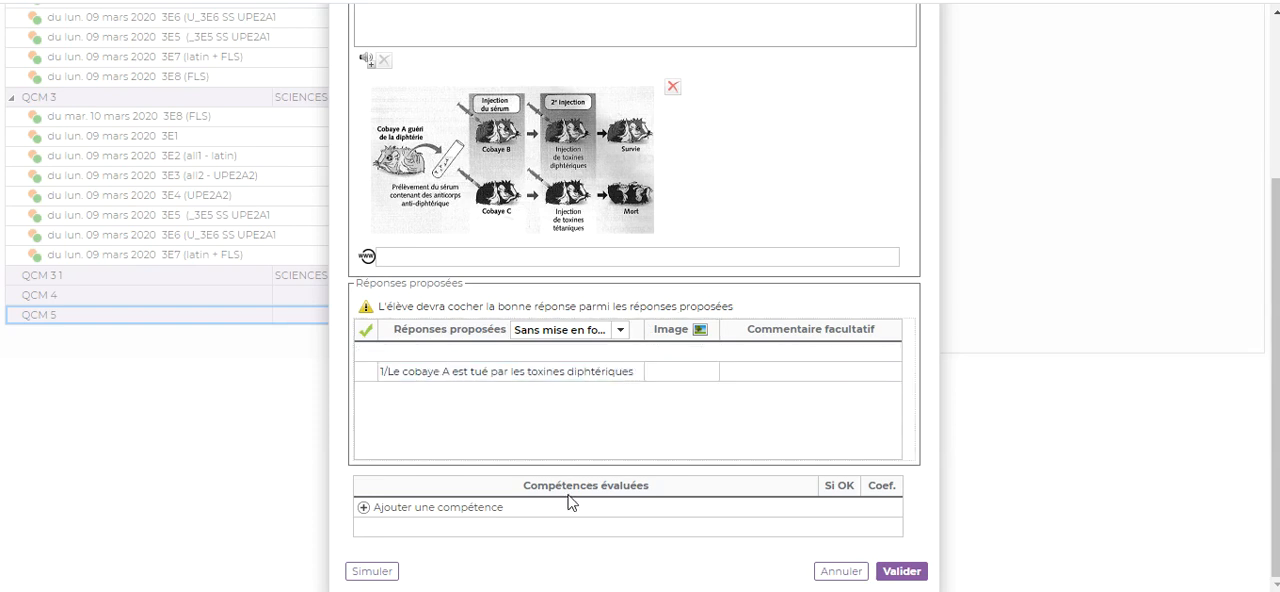
pyautogui.hotkey('alt', 'Tab')
pyautogui.moveTo(286, 298); pyautogui.dragTo(630, 302)
pyautogui.hotkey('ctrl', 'c')
pyautogui.rightClick(597, 302)
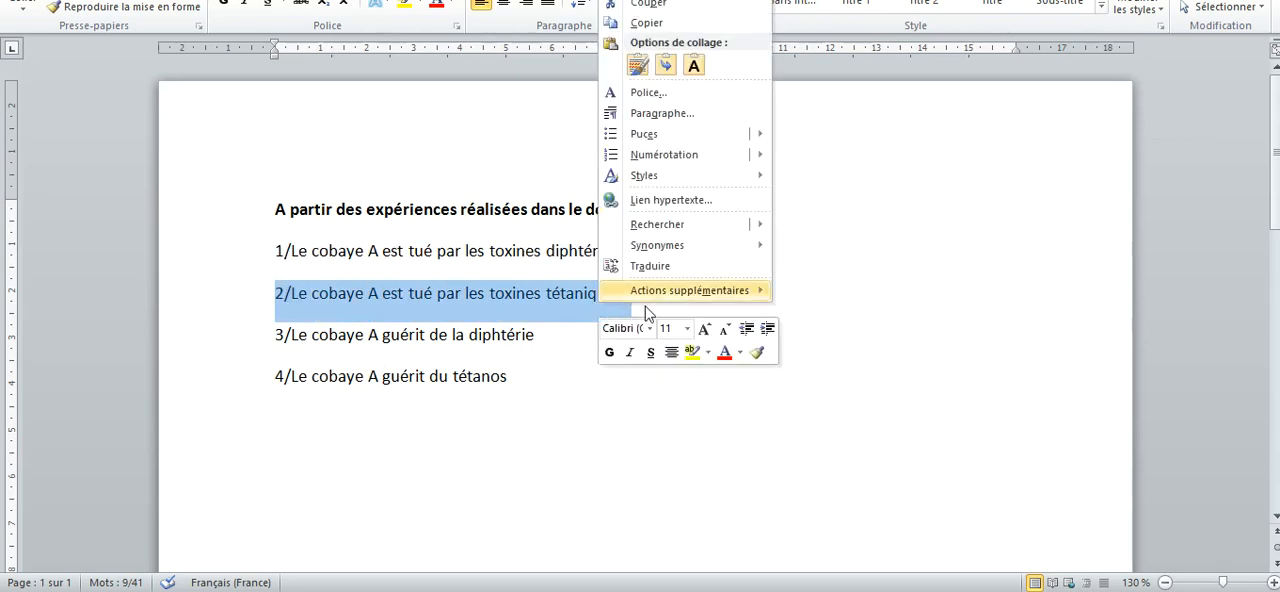
pyautogui.click(646, 22)
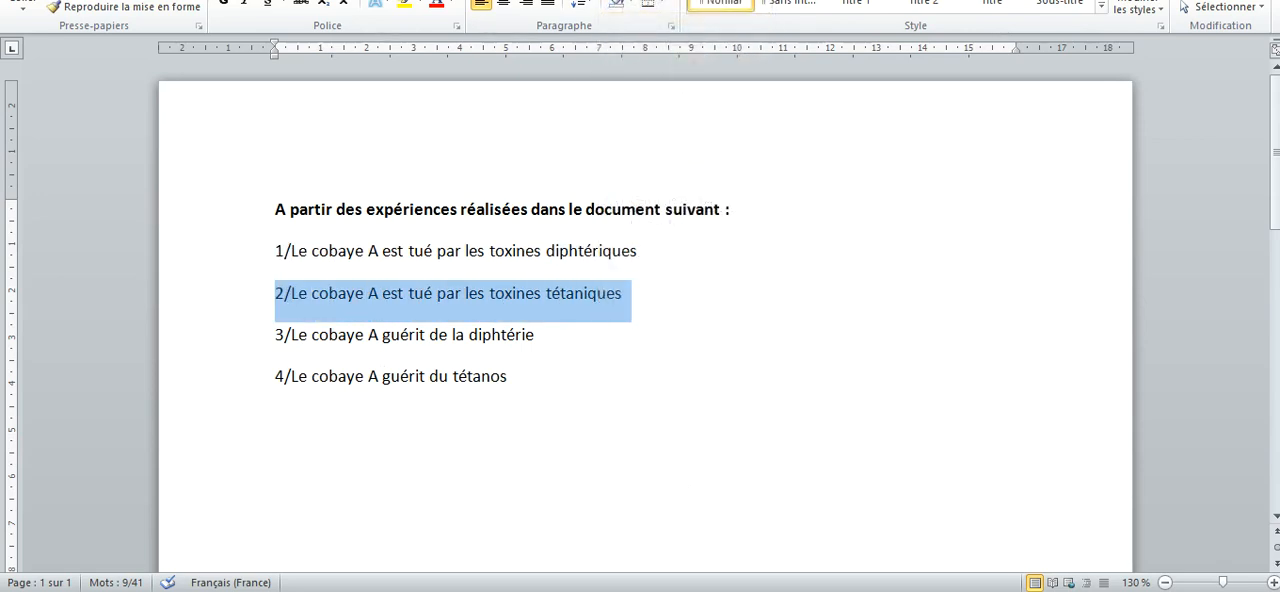
pyautogui.hotkey('alt', 'Tab')
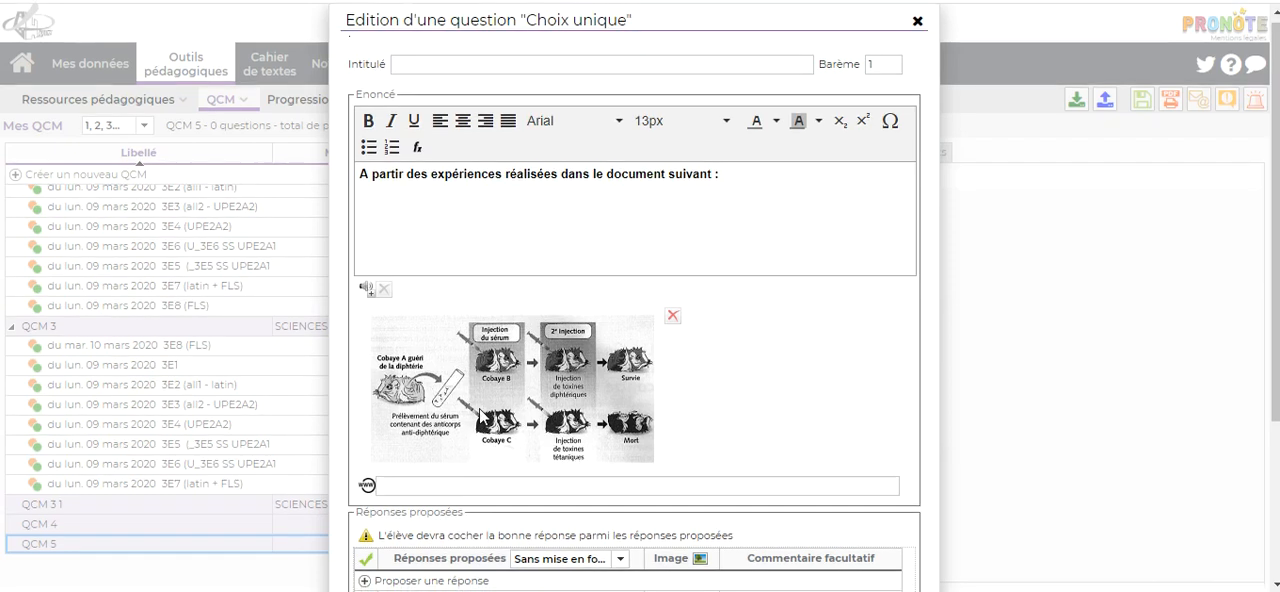
pyautogui.scroll(-2, 480, 415)
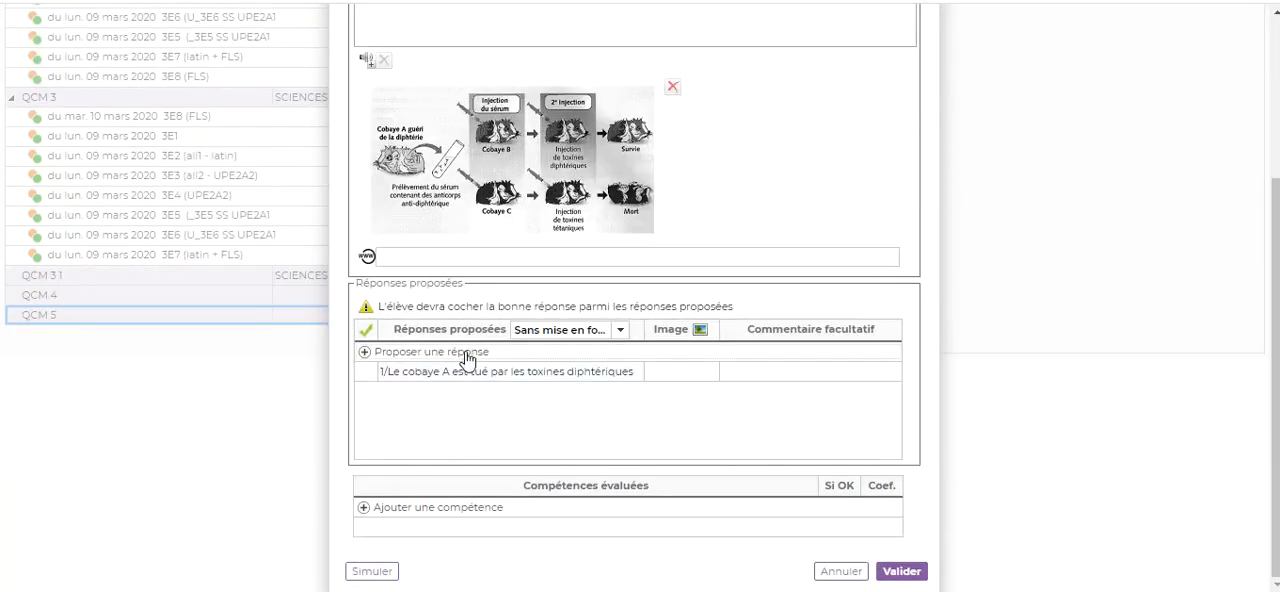
pyautogui.click(389, 352)
pyautogui.rightClick(389, 352)
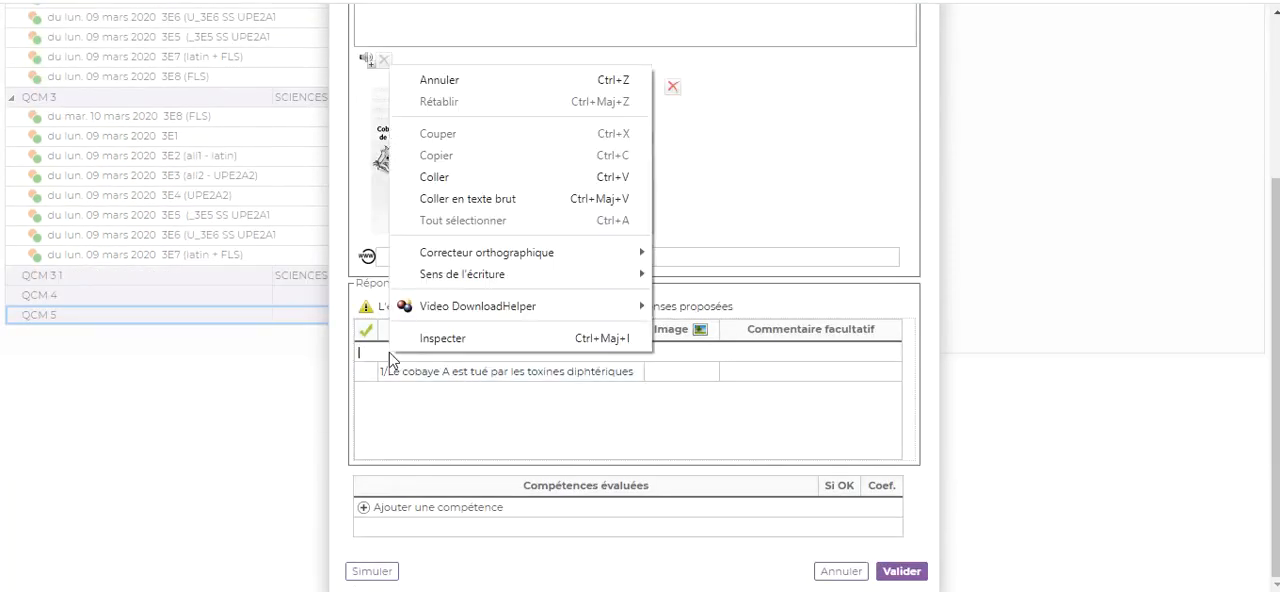
pyautogui.click(451, 179)
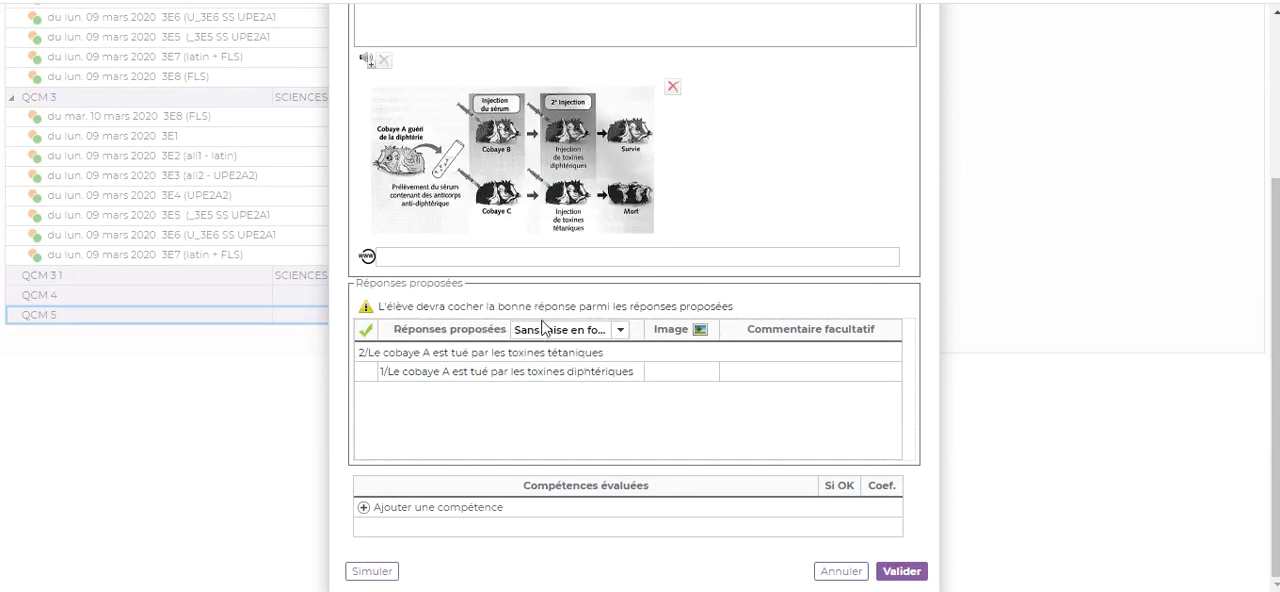
pyautogui.press('Return')
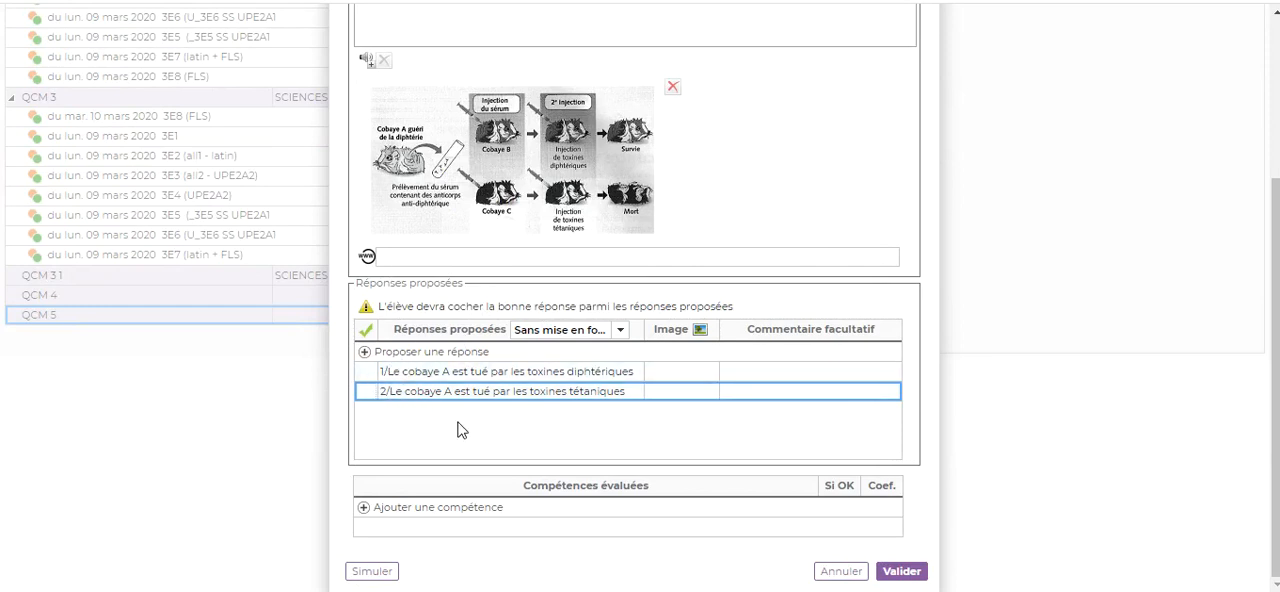
# Step: Add the proposed answer "3/Le cobaye A guérit de la diphtérie", copied from the Word document
pyautogui.hotkey('alt', 'Tab')
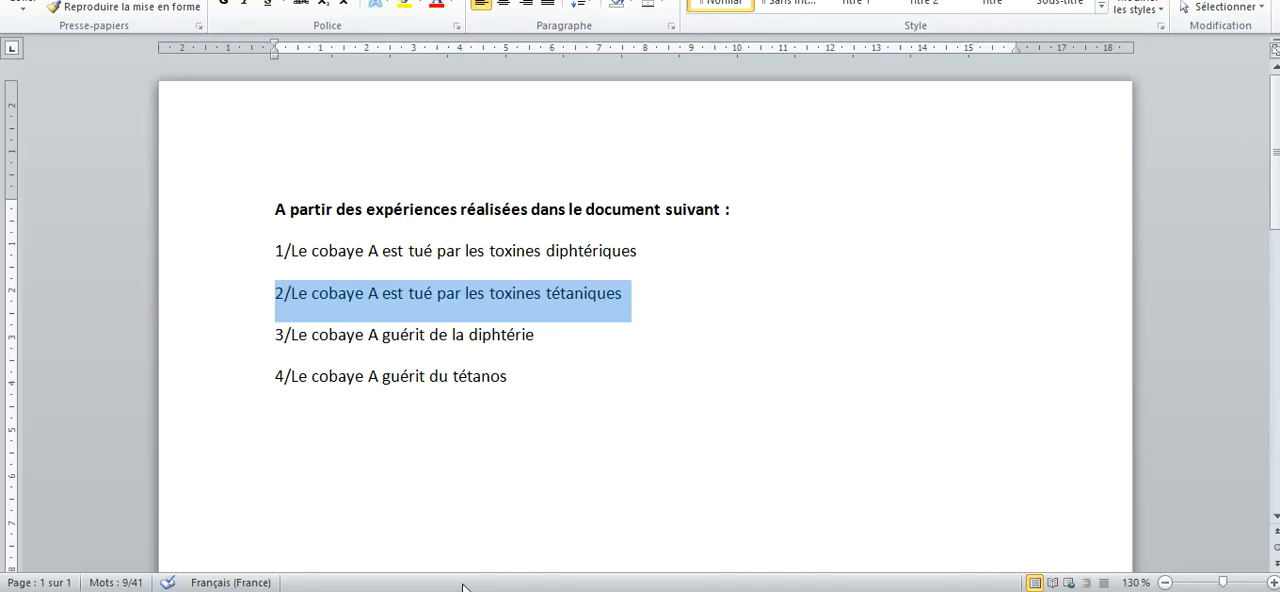
pyautogui.moveTo(283, 338); pyautogui.dragTo(488, 338)
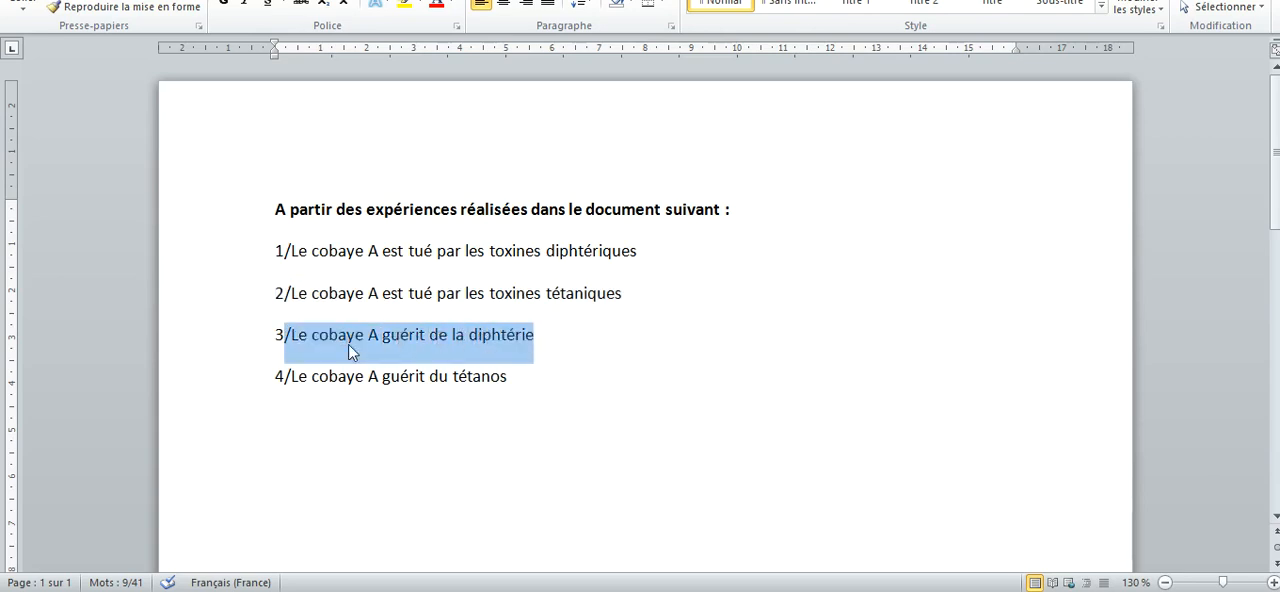
pyautogui.click(313, 337)
pyautogui.moveTo(277, 336); pyautogui.dragTo(514, 334)
pyautogui.hotkey('ctrl', 'c')
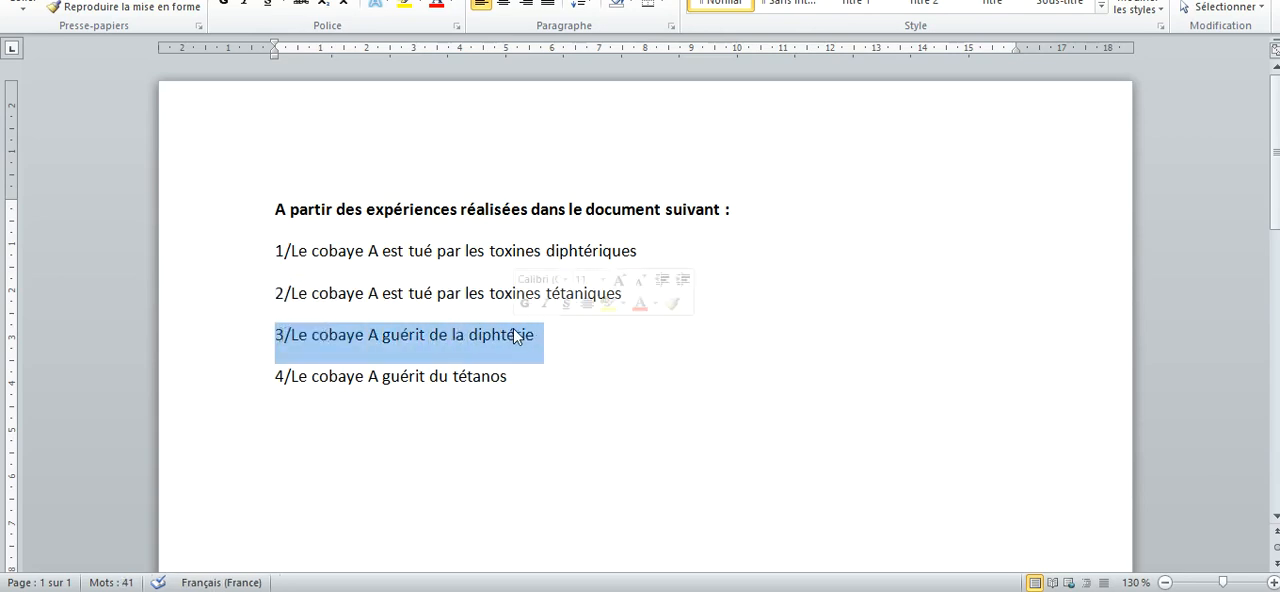
pyautogui.rightClick(515, 334)
pyautogui.click(563, 49)
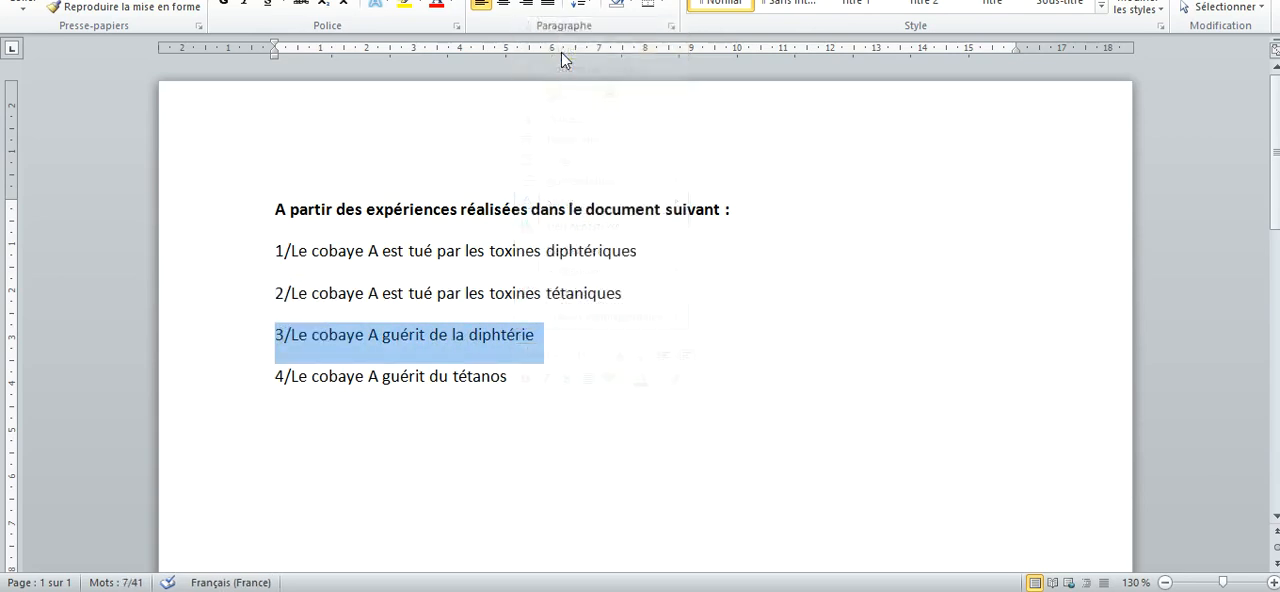
pyautogui.hotkey('alt', 'Tab')
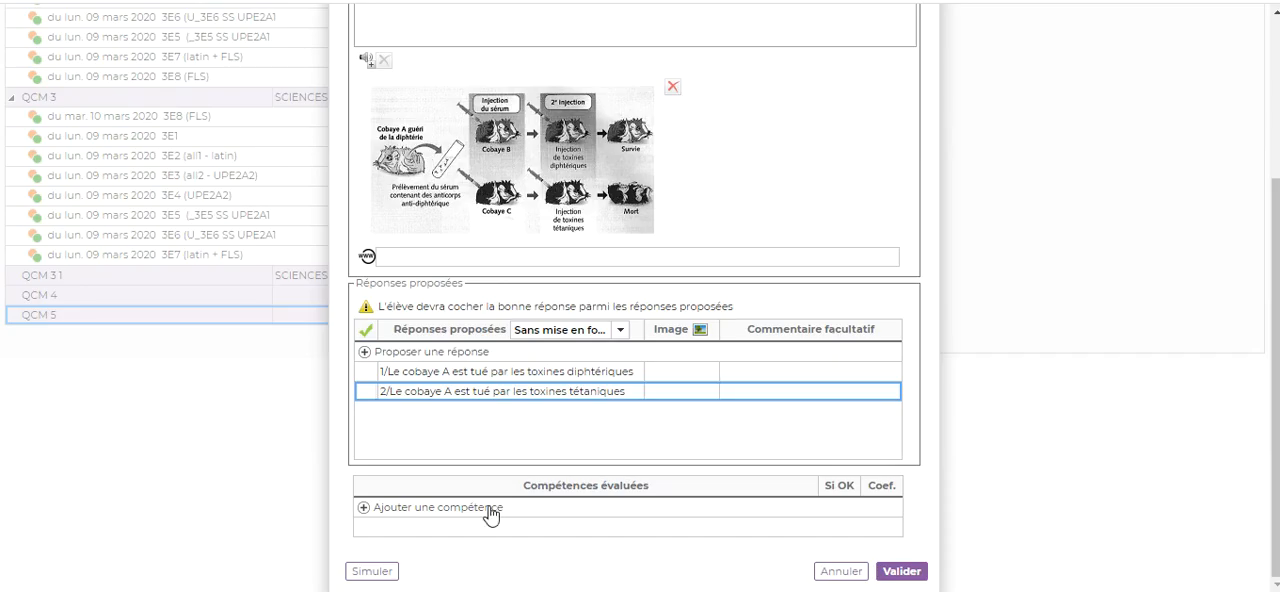
pyautogui.click(424, 352)
pyautogui.rightClick(424, 352)
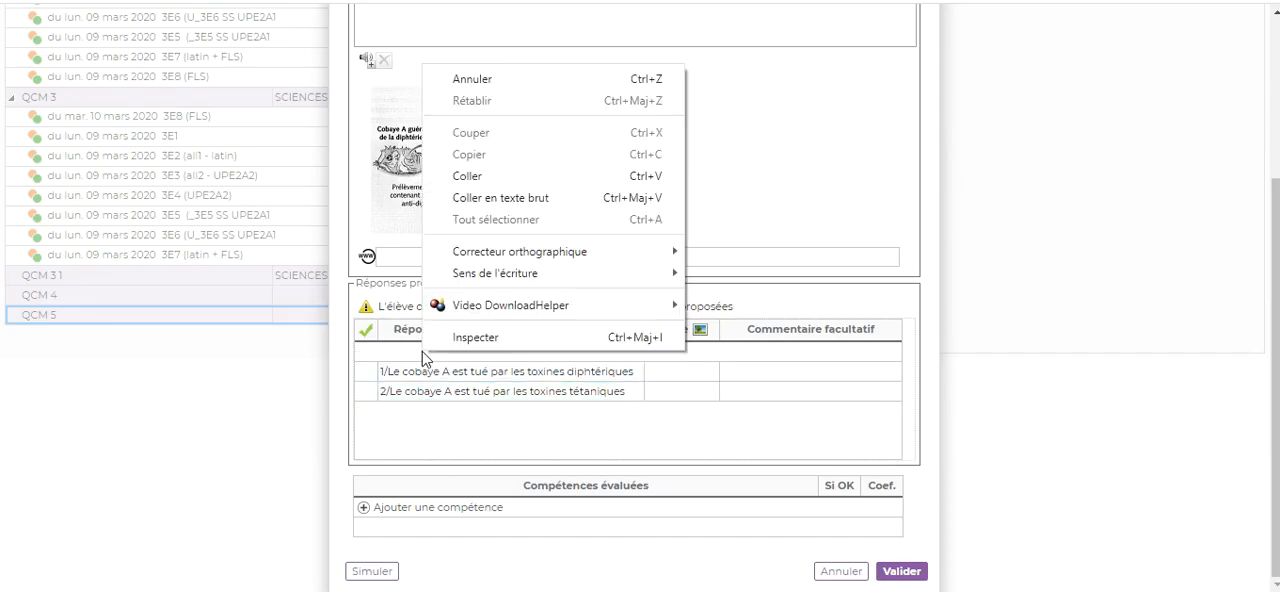
pyautogui.click(487, 180)
pyautogui.press('Return')
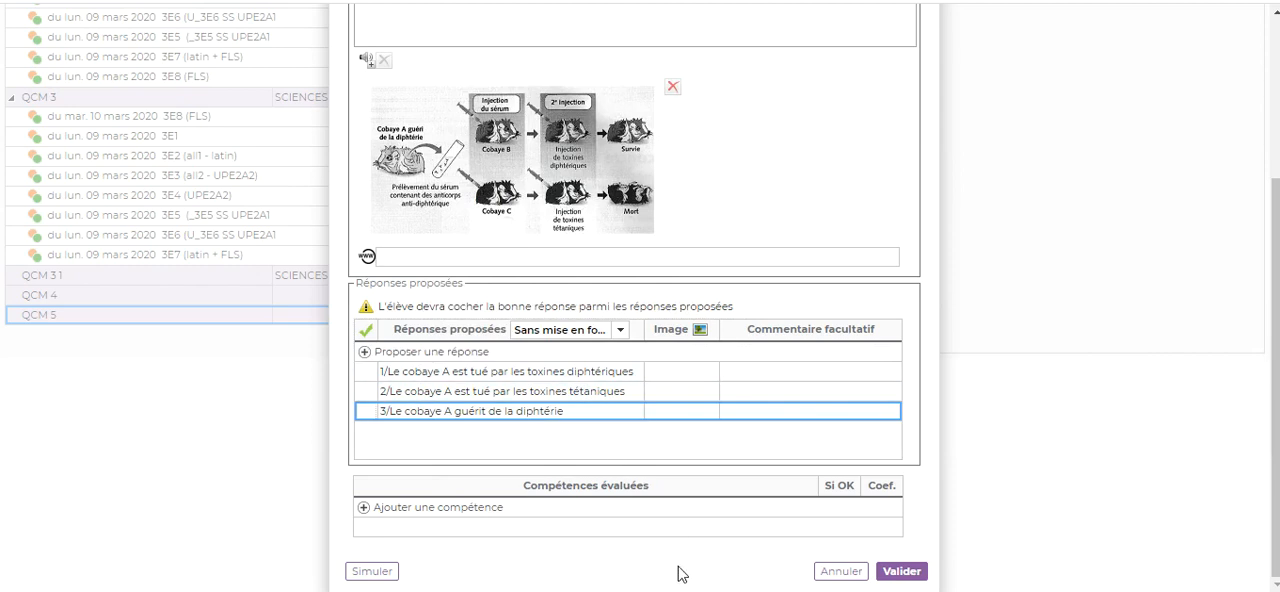
# Step: Add the proposed answer "4/Le cobaye A guérit du tétanos" from the Word document, and mark answer 3 as the correct one
pyautogui.hotkey('alt', 'Tab')
pyautogui.moveTo(283, 370); pyautogui.dragTo(494, 376)
pyautogui.hotkey('ctrl', 'c')
pyautogui.rightClick(490, 378)
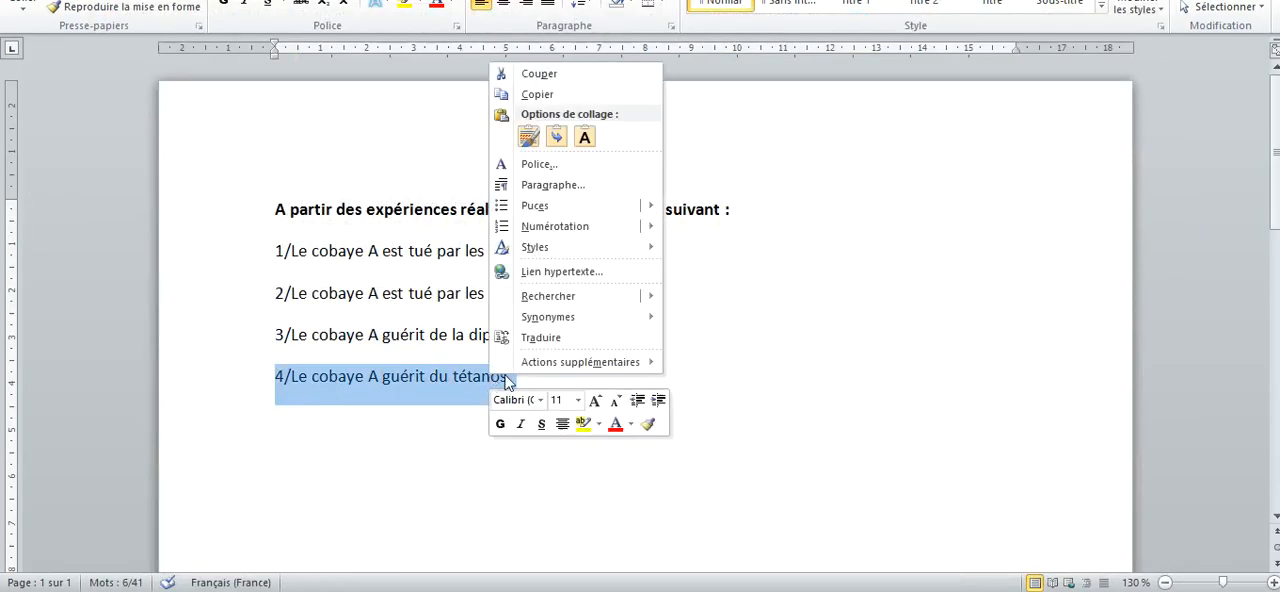
pyautogui.click(537, 94)
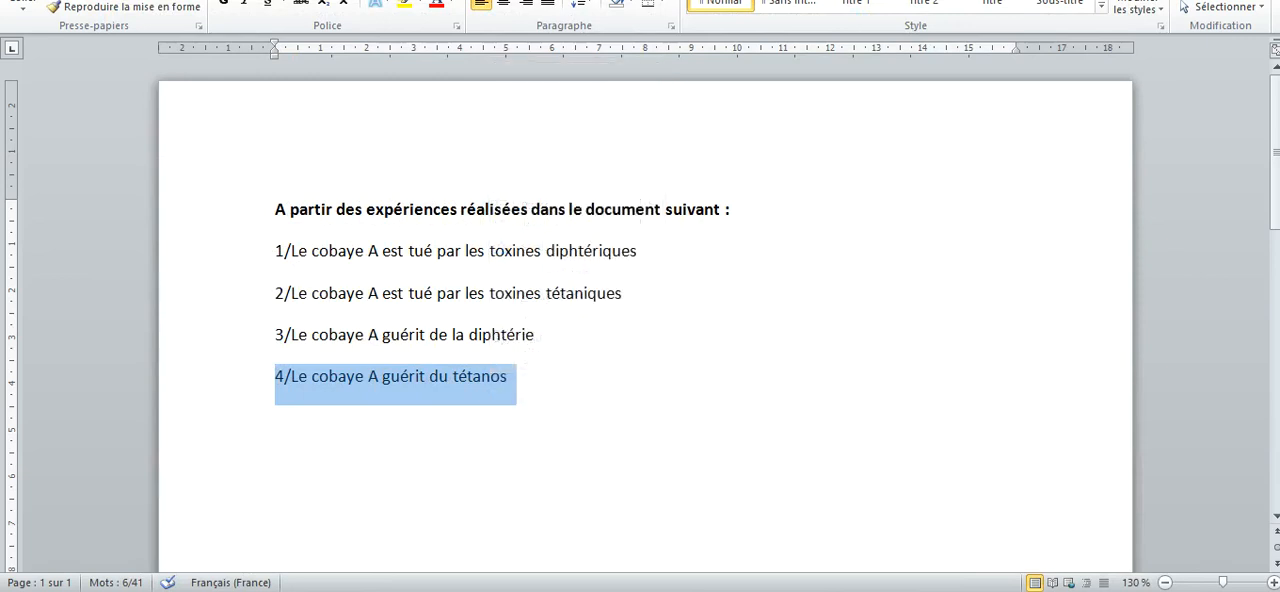
pyautogui.hotkey('alt', 'Tab')
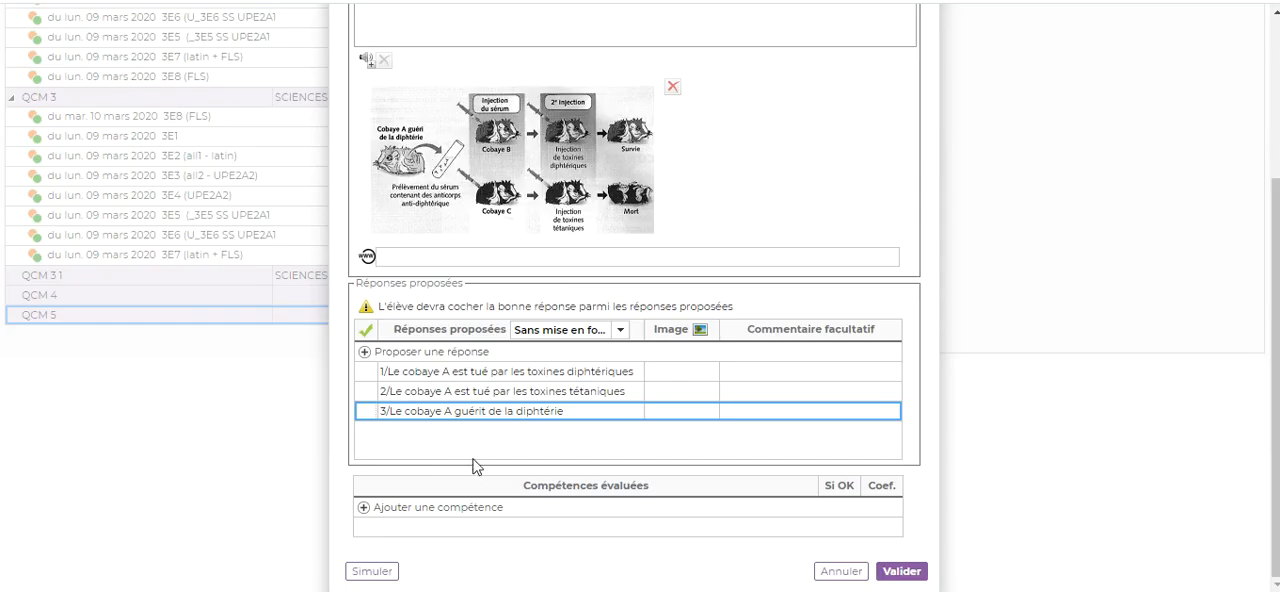
pyautogui.click(420, 351)
pyautogui.rightClick(420, 353)
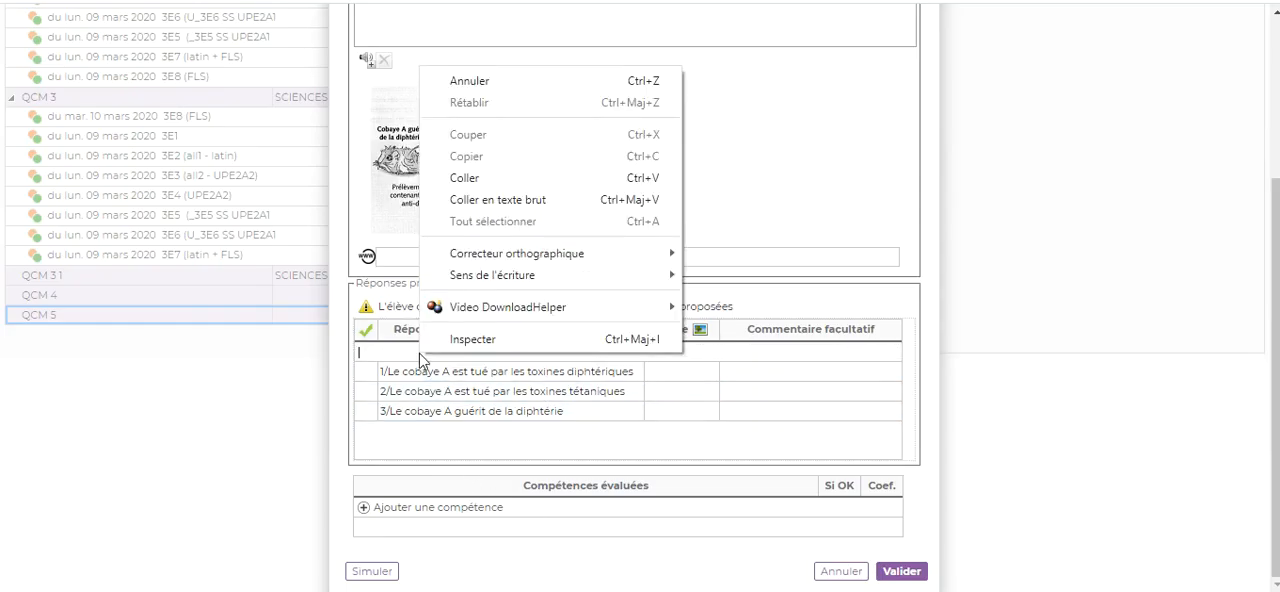
pyautogui.click(474, 184)
pyautogui.press('Return')
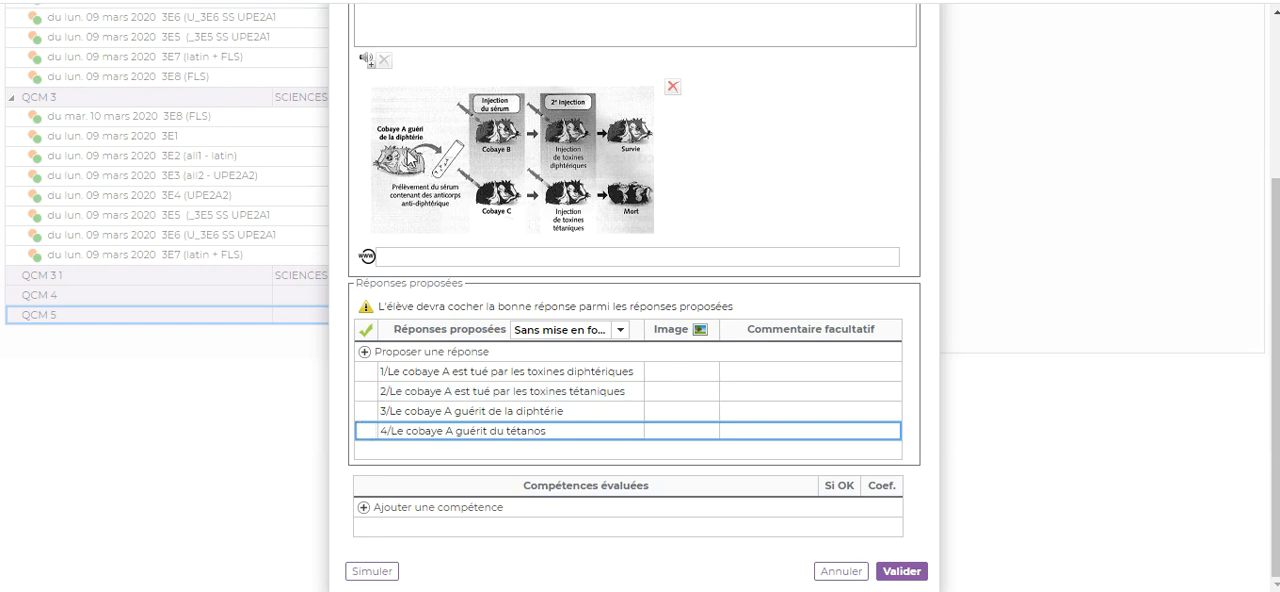
pyautogui.click(363, 412)
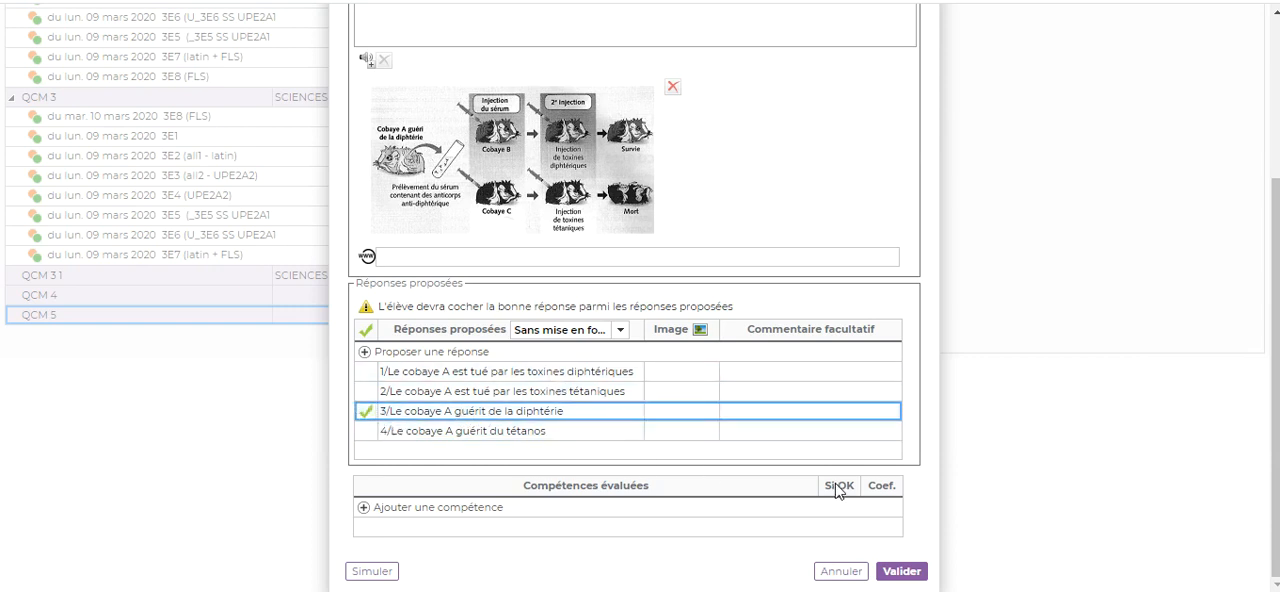
# Step: Link the Cycle 4 SCIENCES DE LA VIE ET DE LA TERRE competency "Lire et exploiter des données présentées sous différentes formes" to the question
pyautogui.click(459, 512)
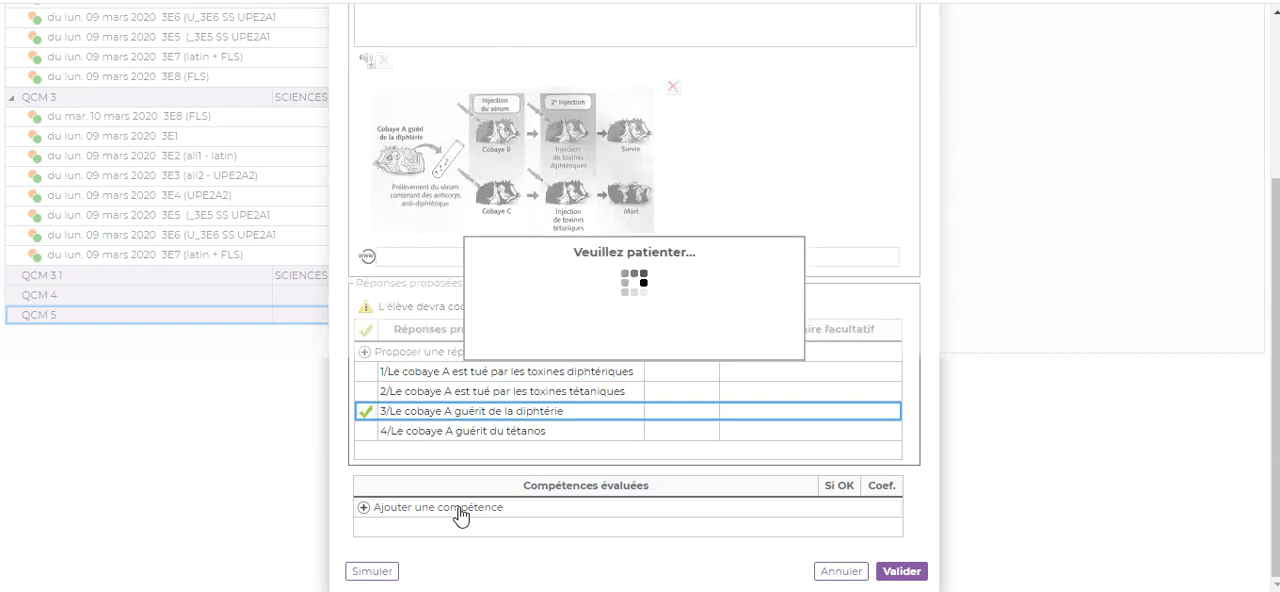
pyautogui.click(436, 72)
pyautogui.click(391, 124)
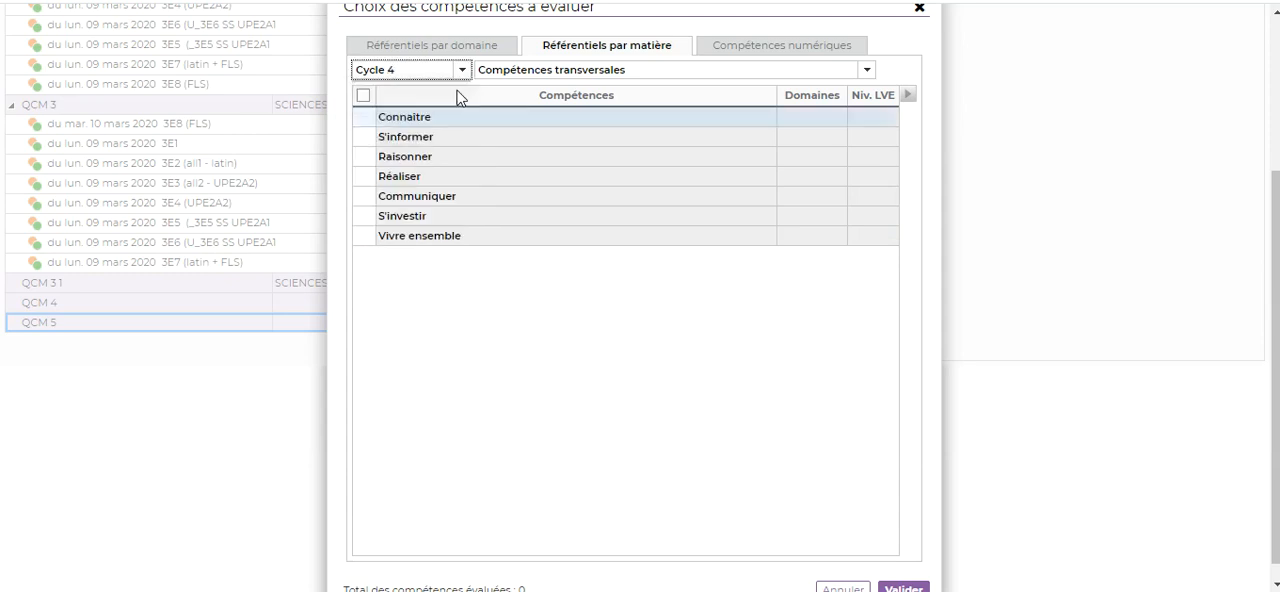
pyautogui.click(533, 72)
pyautogui.click(634, 328)
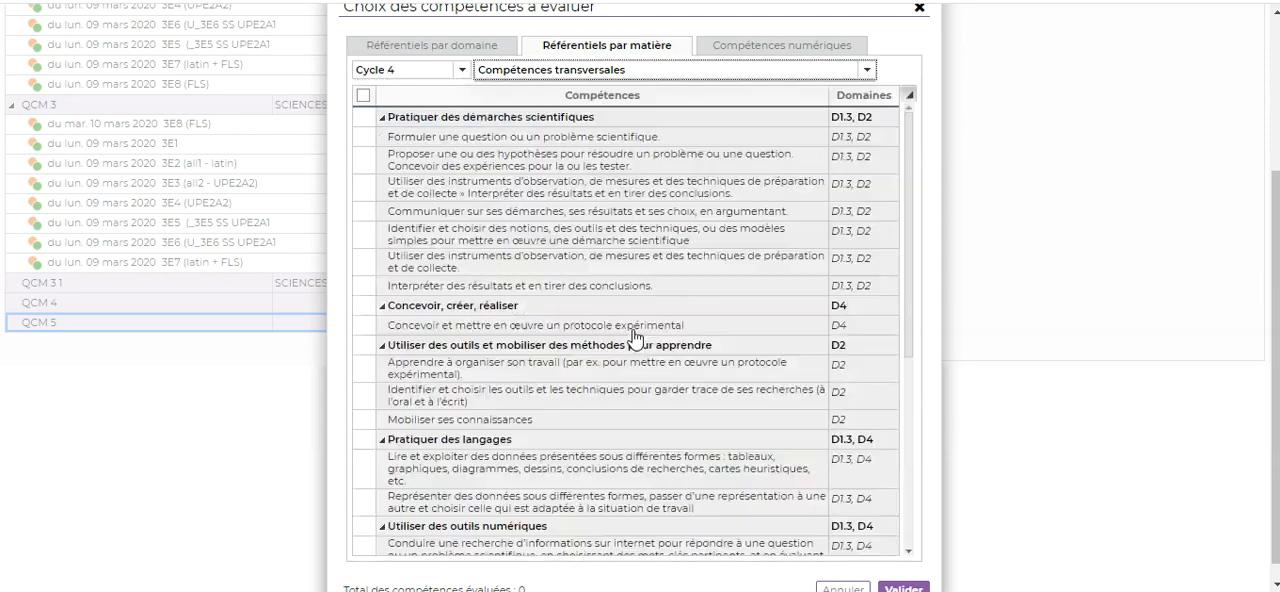
pyautogui.scroll(-1, 527, 310)
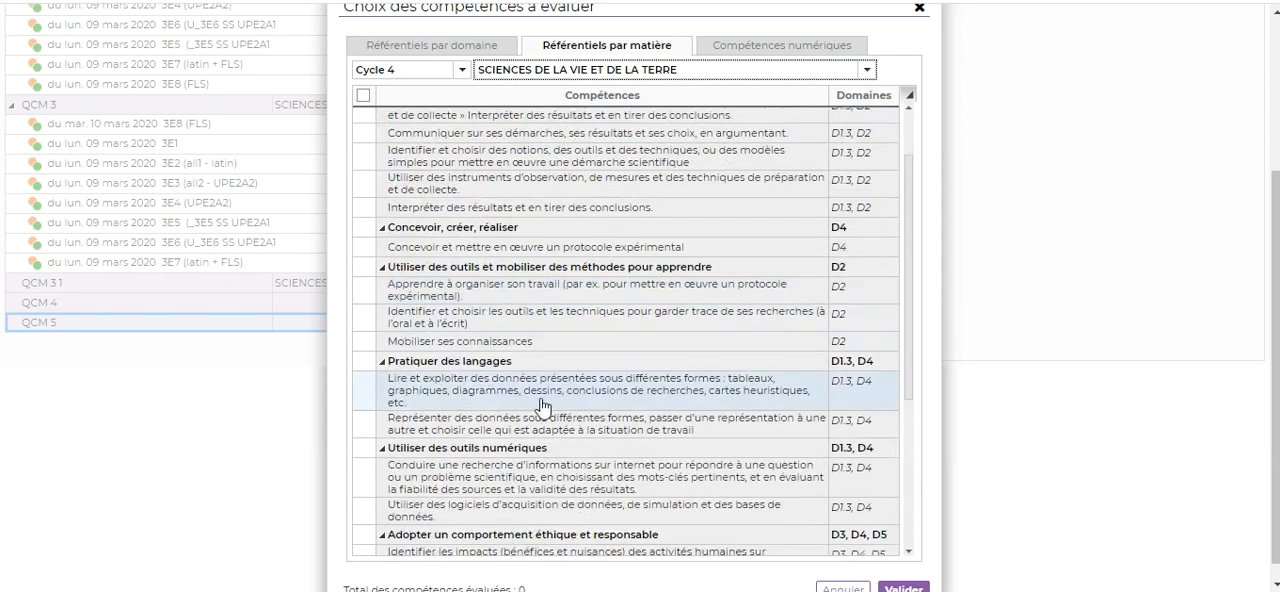
pyautogui.click(365, 393)
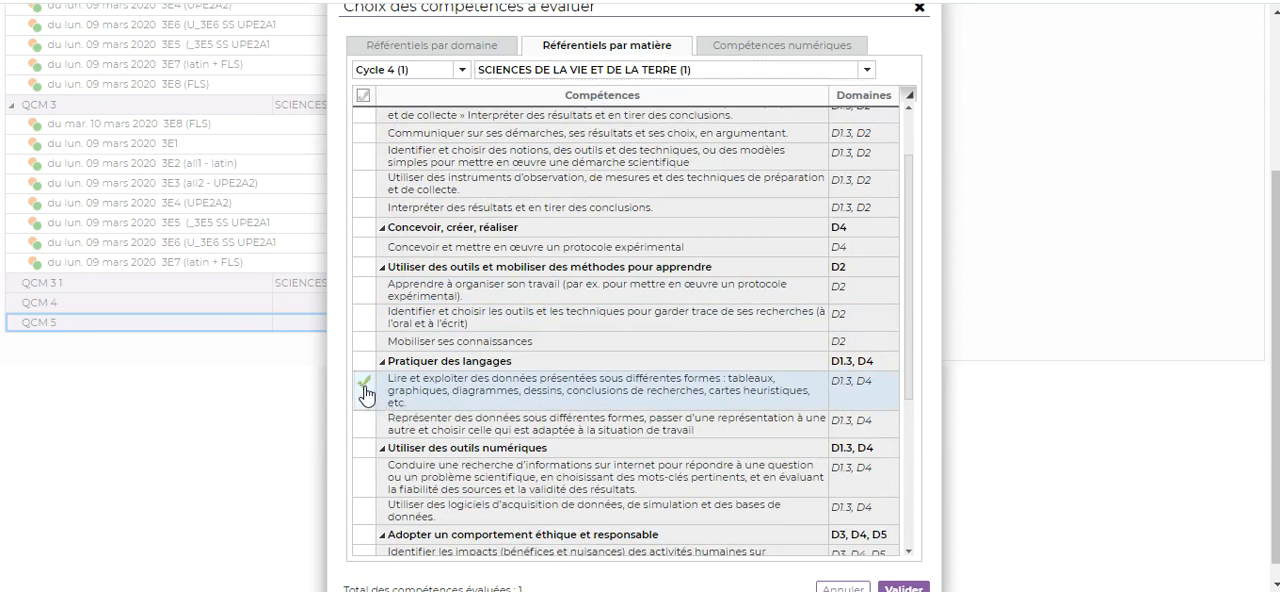
pyautogui.click(908, 589)
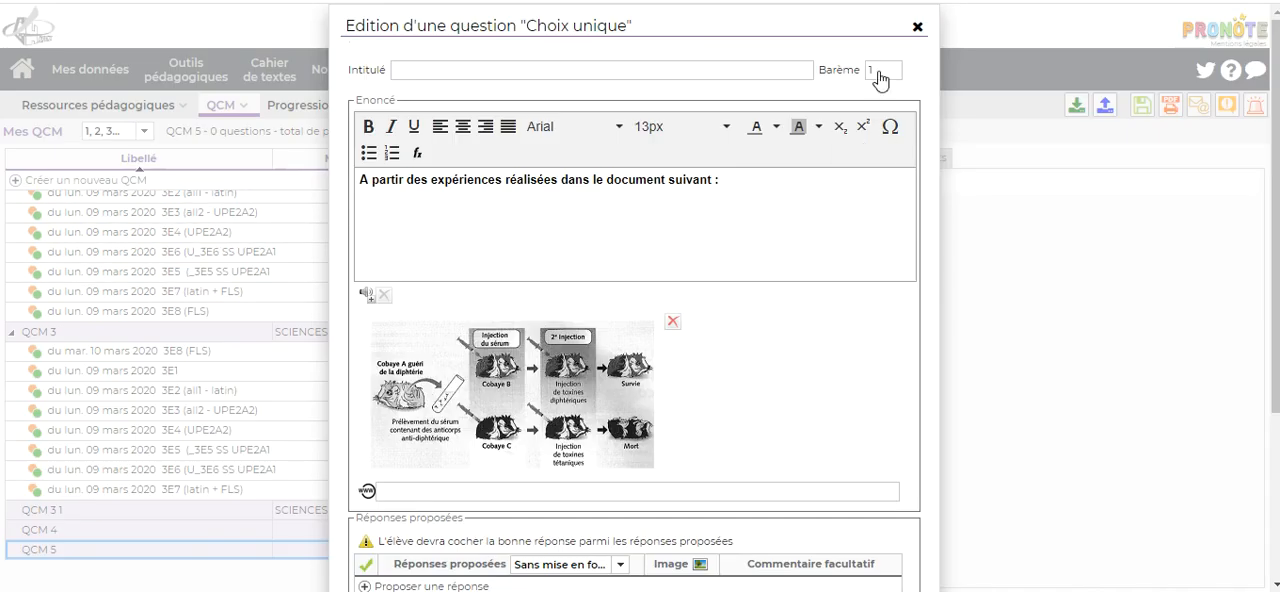
# Step: Try the "Très bonne maîtrise" level for the competency's correct answer, restore the plain green level, and validate the question
pyautogui.scroll(-3, 829, 287)
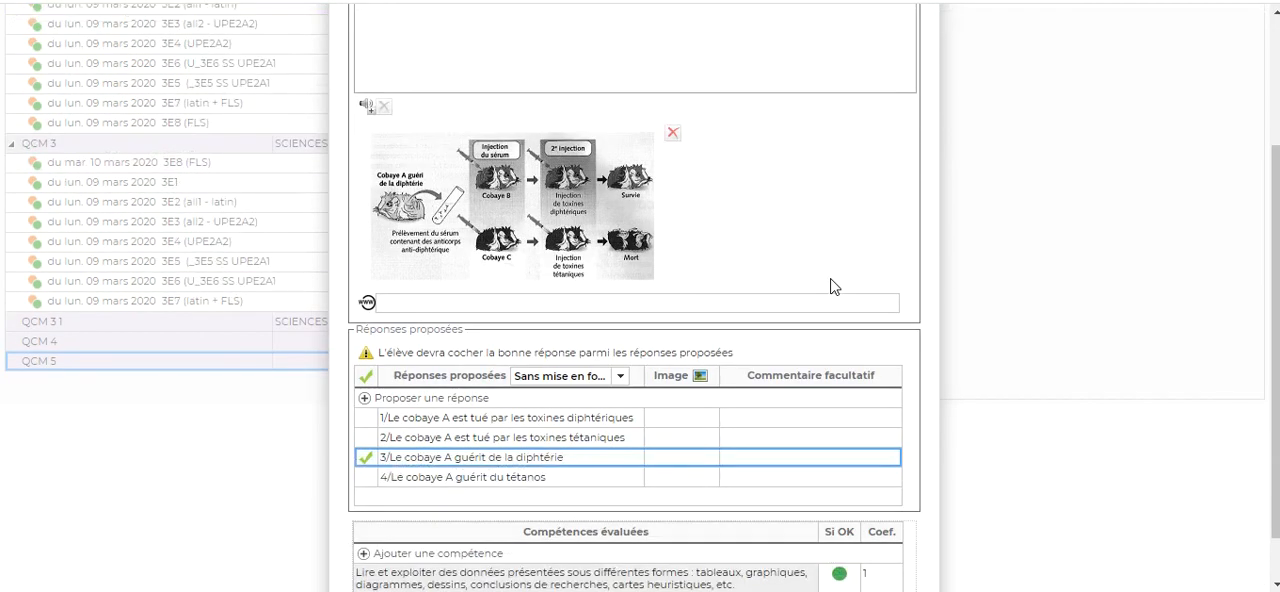
pyautogui.scroll(-1, 829, 290)
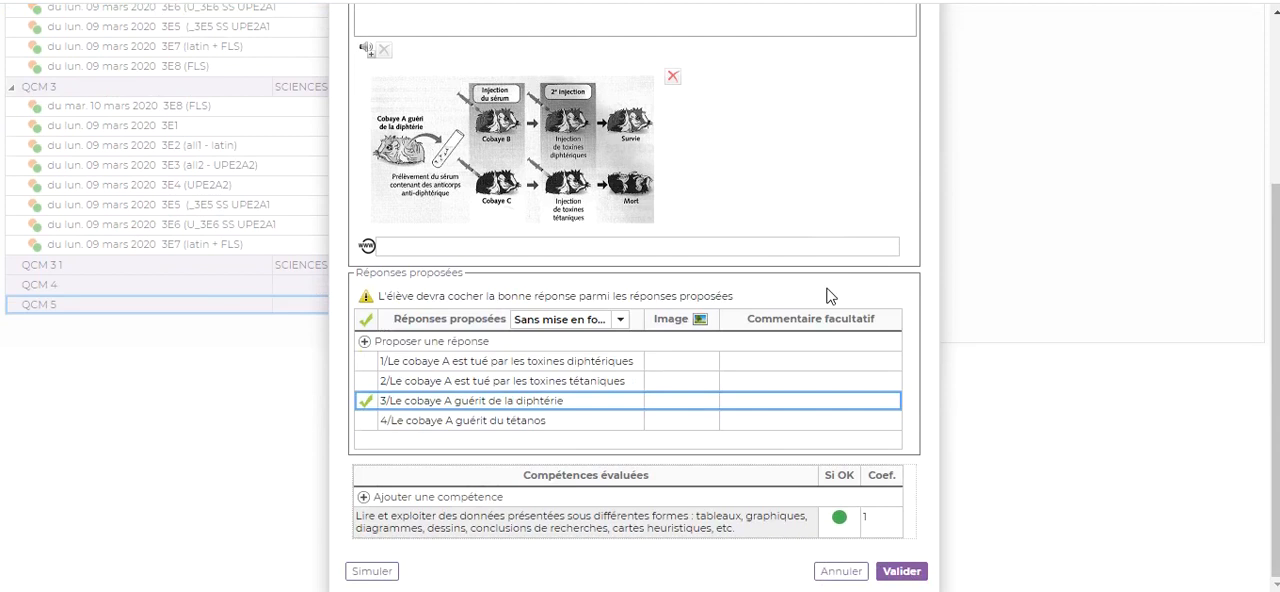
pyautogui.click(840, 521)
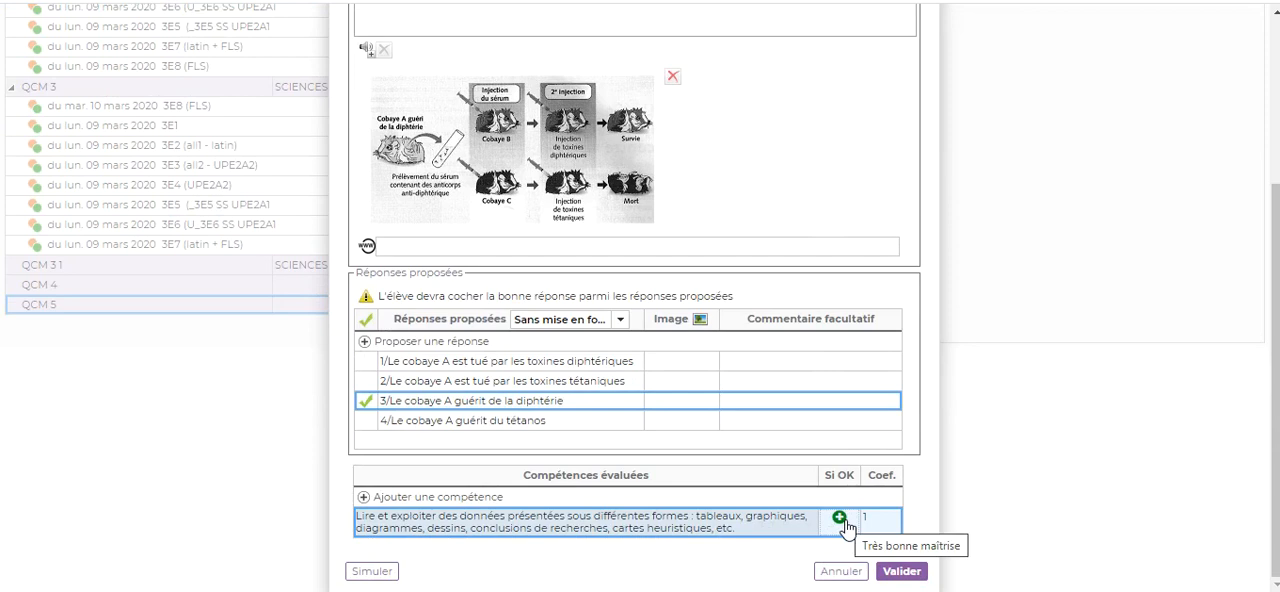
pyautogui.click(843, 520)
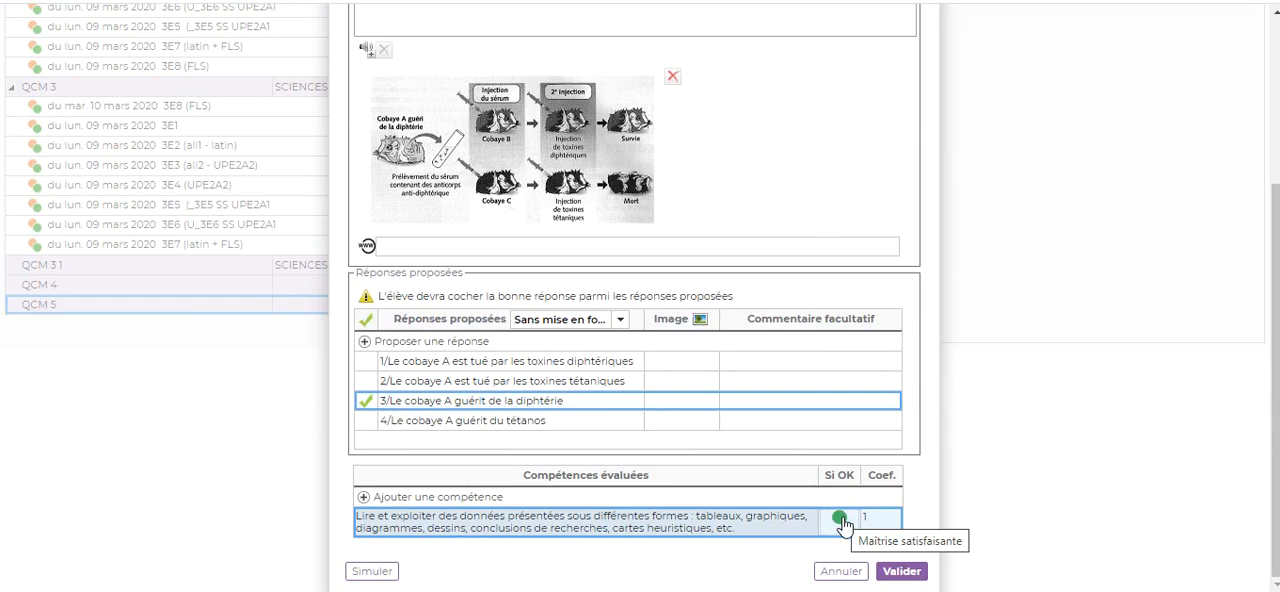
pyautogui.click(895, 572)
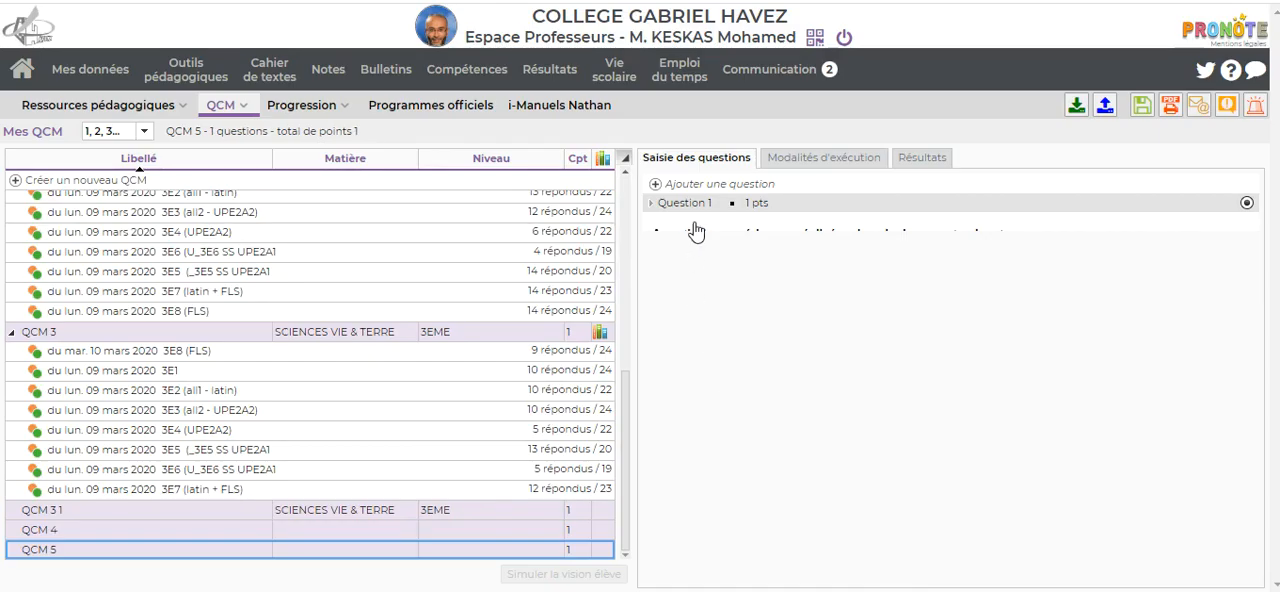
# Step: Reopen Question 1 of QCM 5 and simulate it to preview how students see it
pyautogui.rightClick(699, 232)
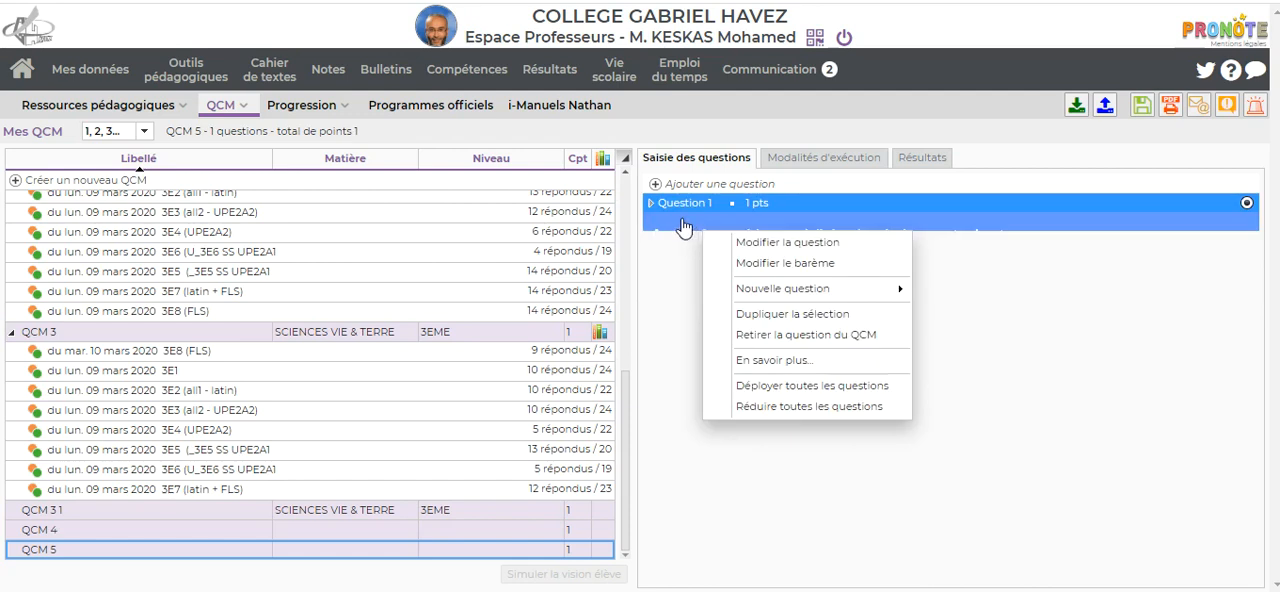
pyautogui.doubleClick(686, 226)
pyautogui.scroll(-3, 685, 221)
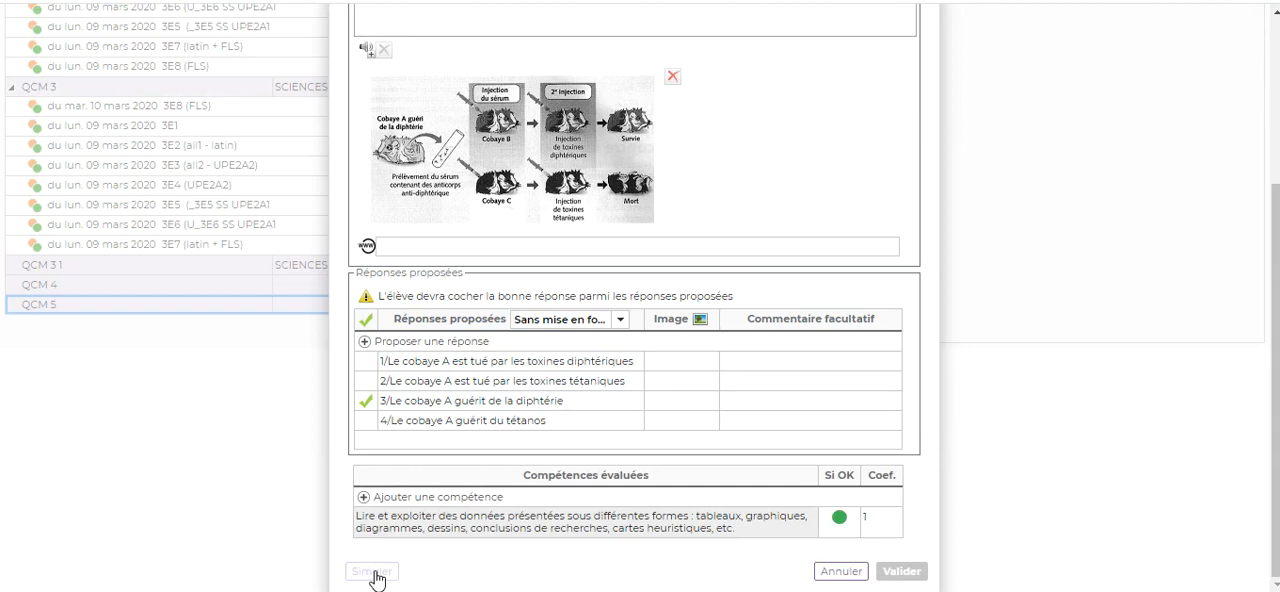
pyautogui.click(378, 574)
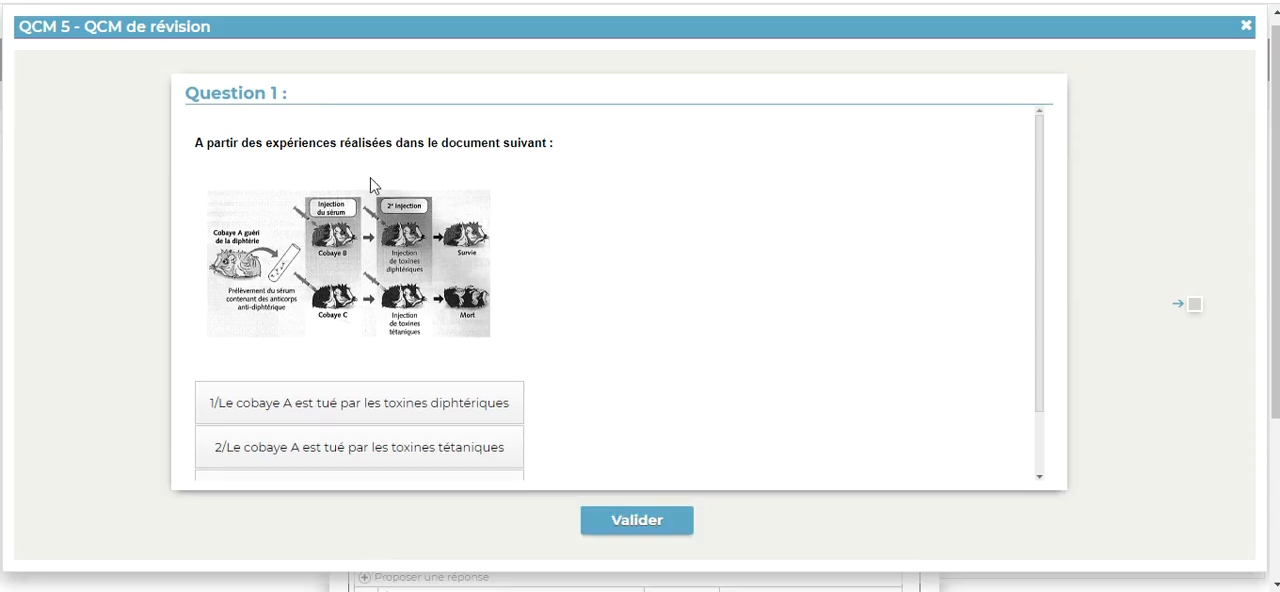
# Step: Answer the simulated question with "2/Le cobaye A est tué par les toxines tétaniques" and examine the correction against the student's choice
pyautogui.scroll(-1, 587, 172)
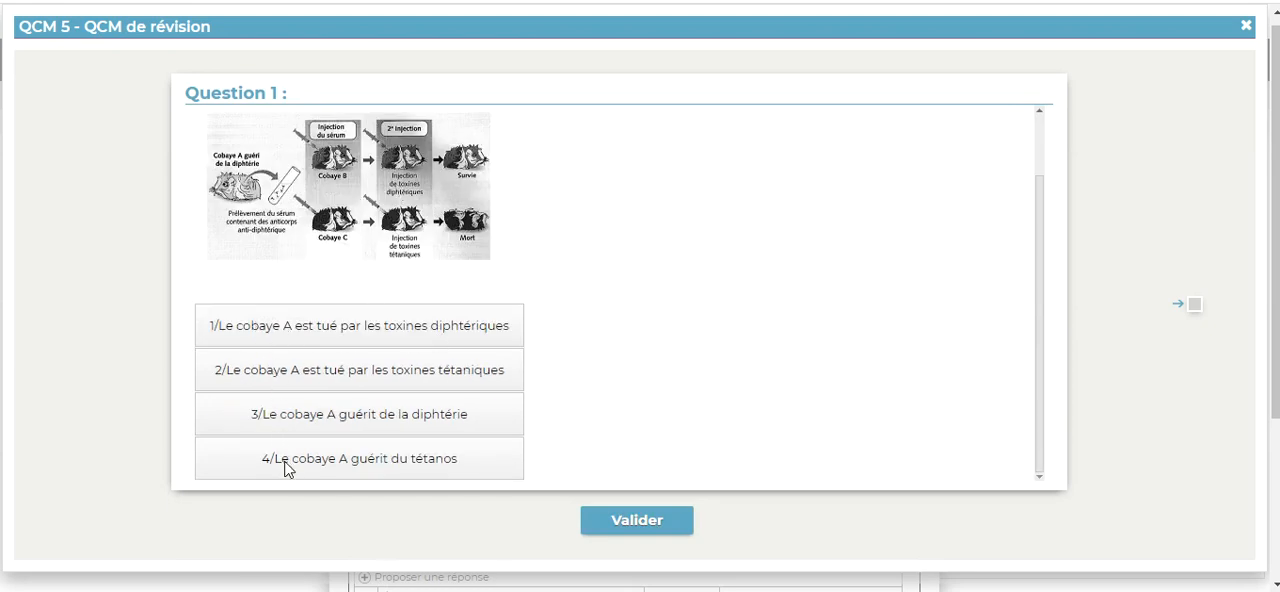
pyautogui.click(377, 378)
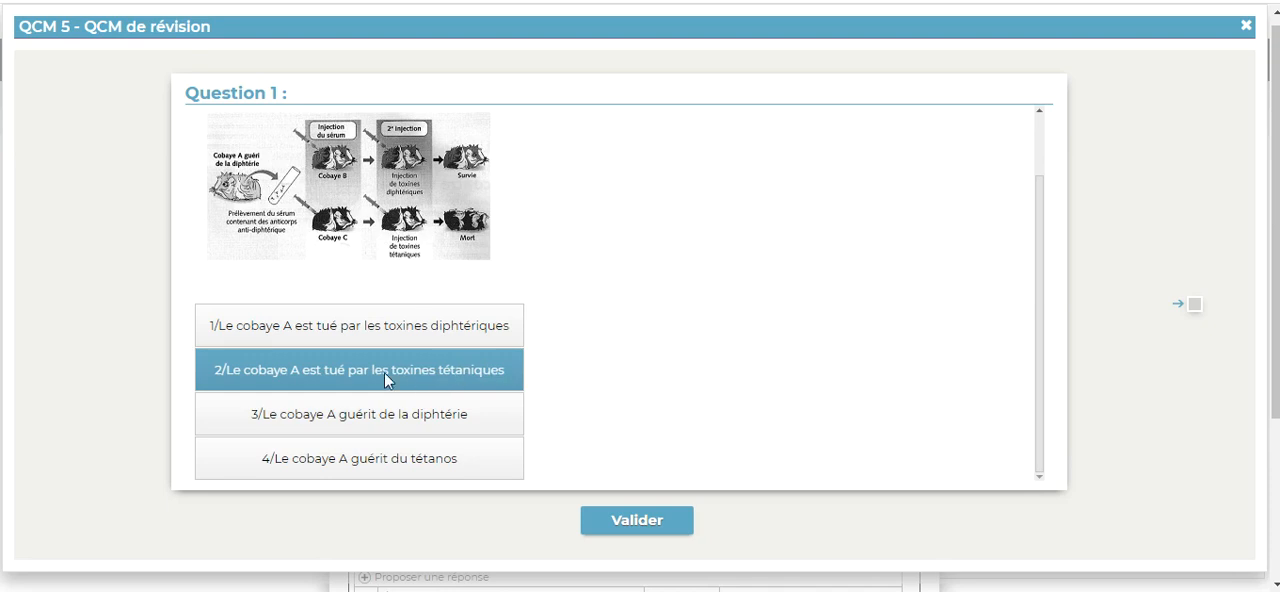
pyautogui.click(626, 522)
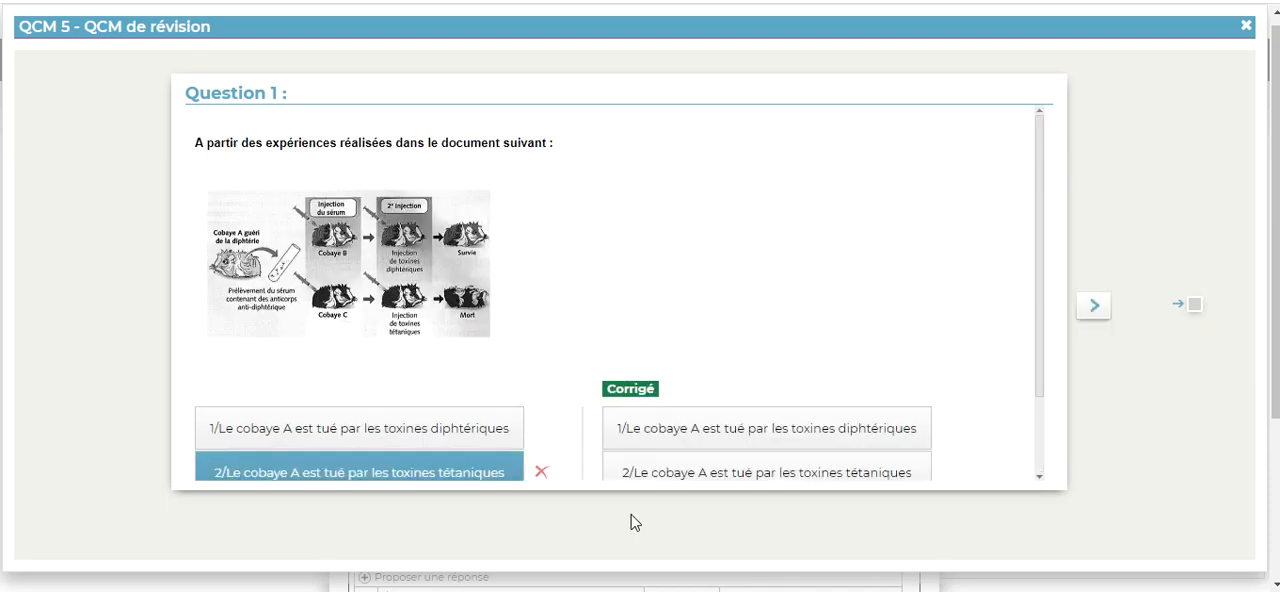
pyautogui.scroll(-3, 729, 345)
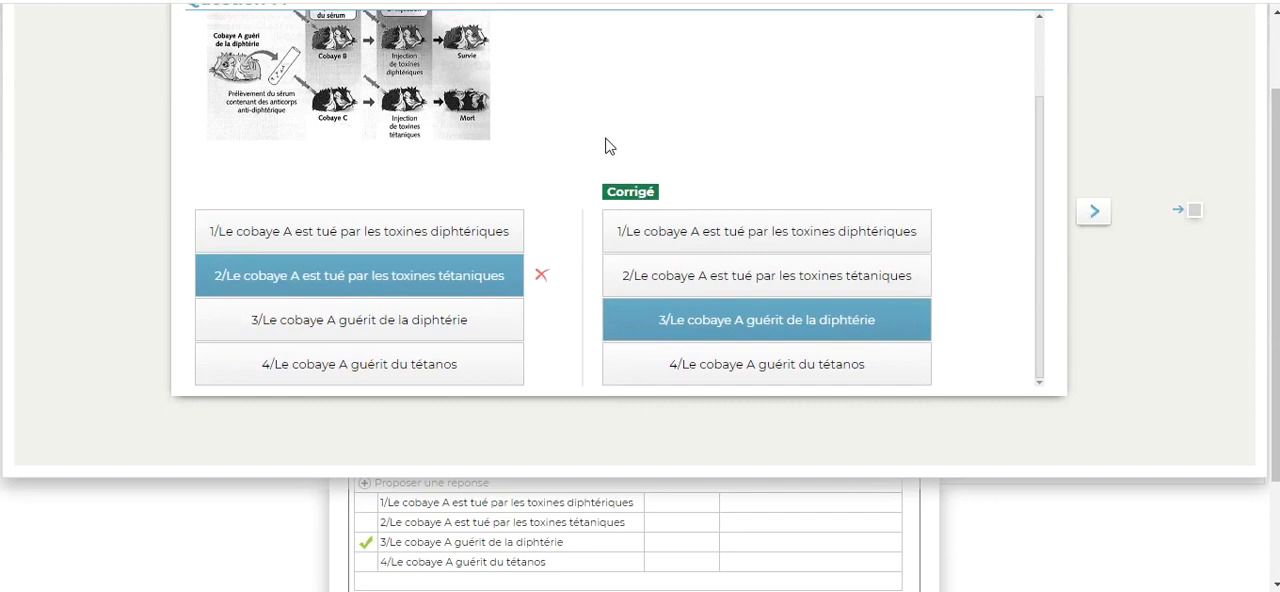
pyautogui.scroll(1, 606, 145)
pyautogui.scroll(-1, 606, 155)
pyautogui.scroll(1, 568, 194)
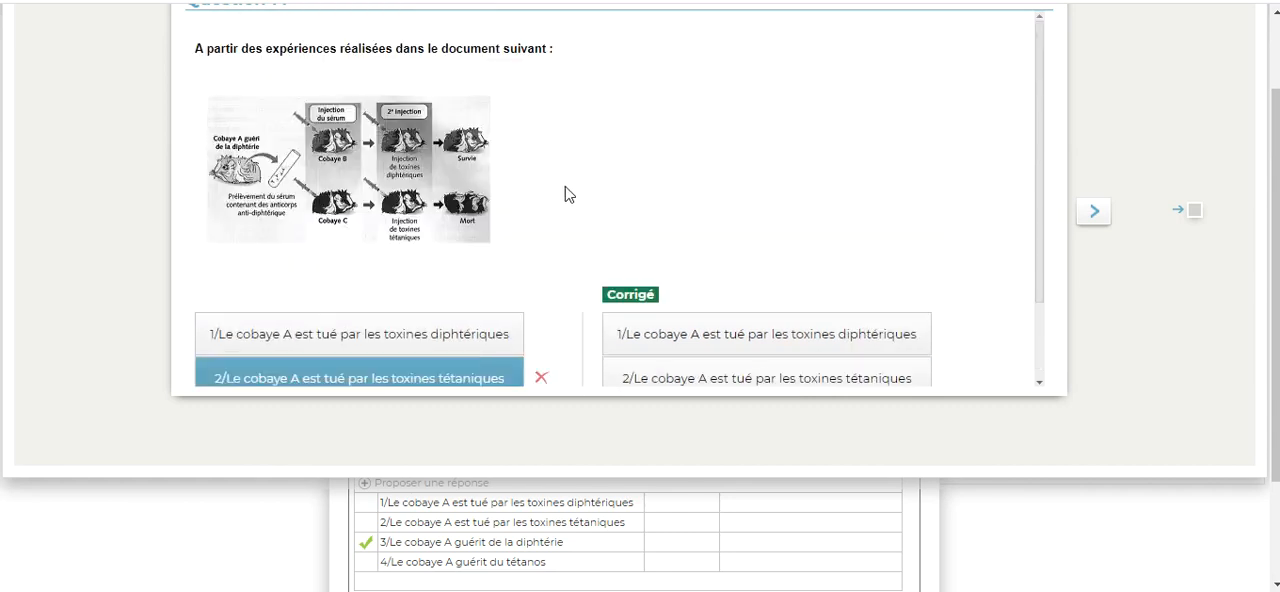
# Step: End the simulation and close the editor of Question 1 without making changes
pyautogui.click(1097, 216)
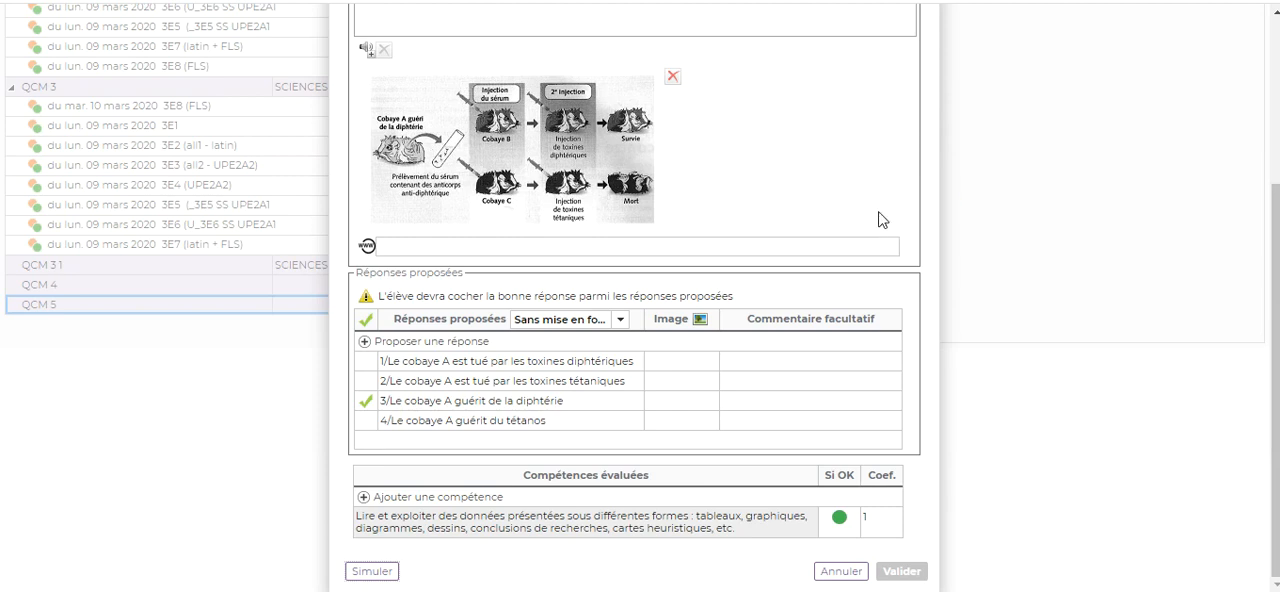
pyautogui.scroll(3, 870, 200)
pyautogui.scroll(-3, 859, 200)
pyautogui.click(843, 576)
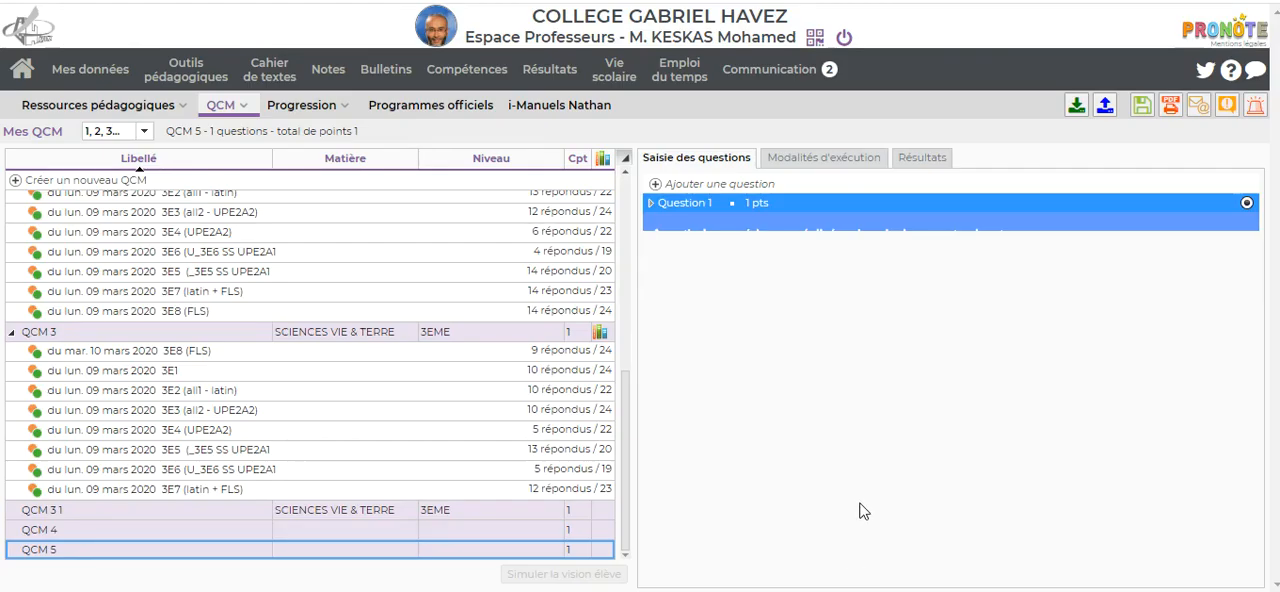
# Step: Configure QCM 5's execution as "Sans corrigé", with all questions shuffled randomly for each student and feedback on perceived difficulty allowed
pyautogui.click(823, 160)
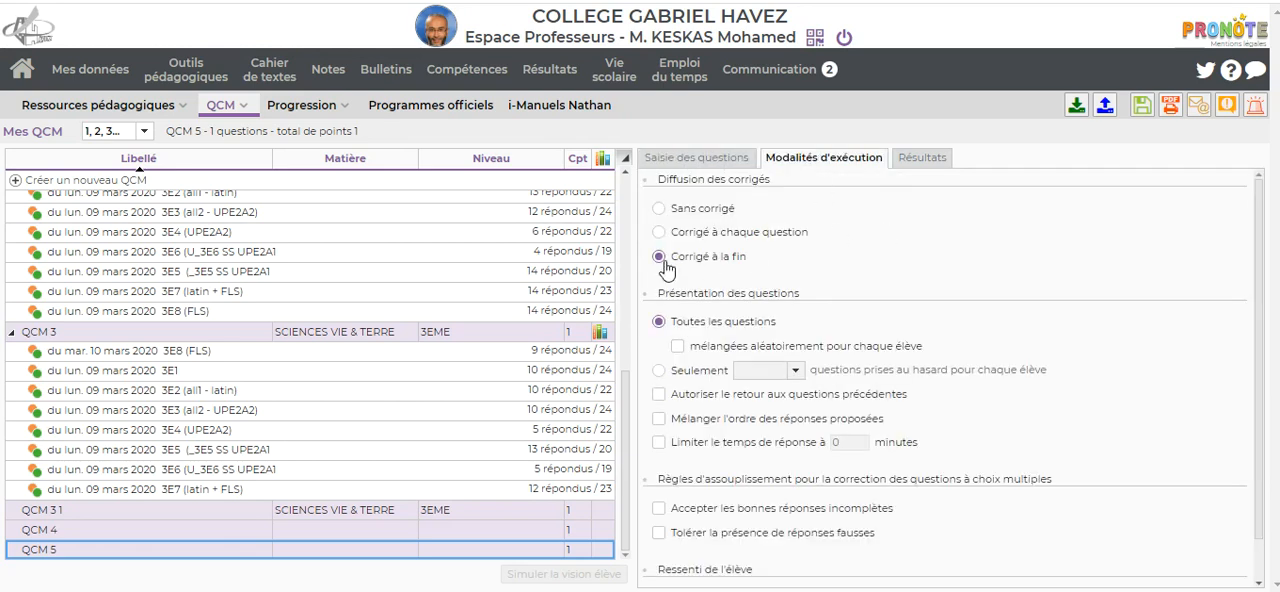
pyautogui.click(659, 210)
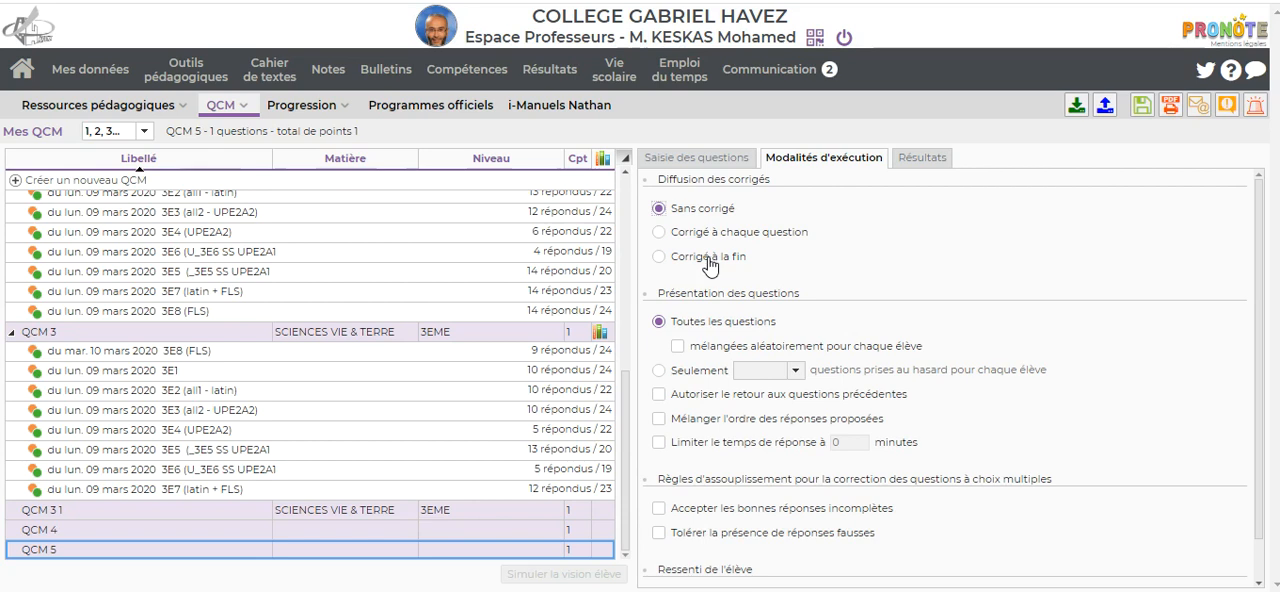
pyautogui.scroll(-1, 830, 295)
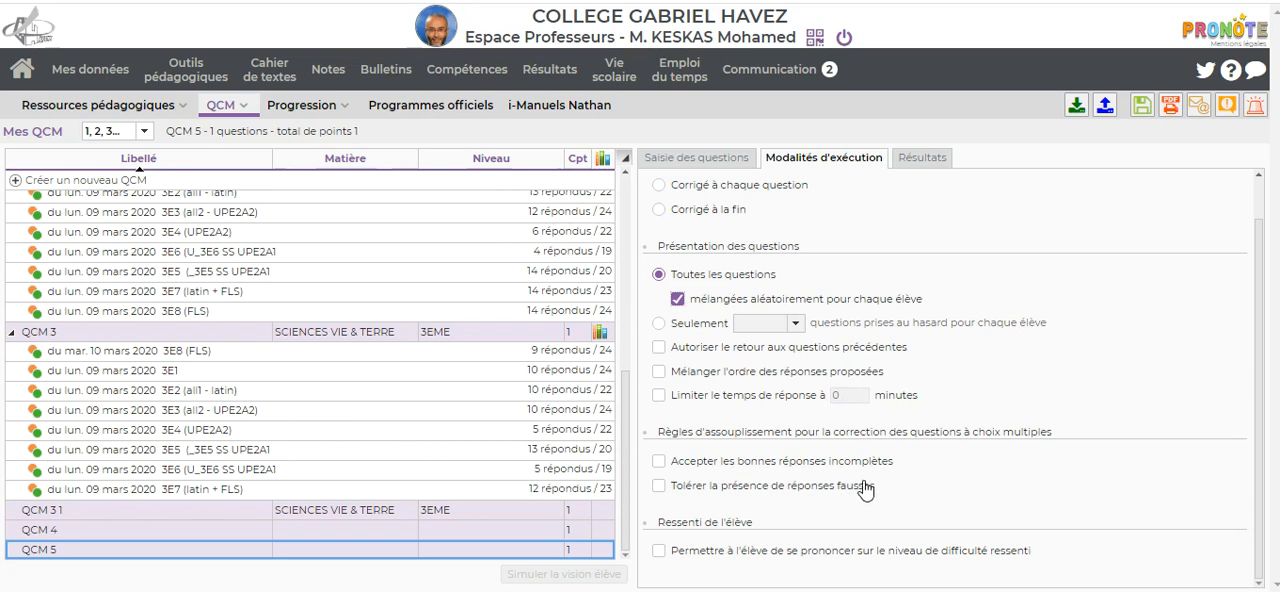
pyautogui.click(659, 551)
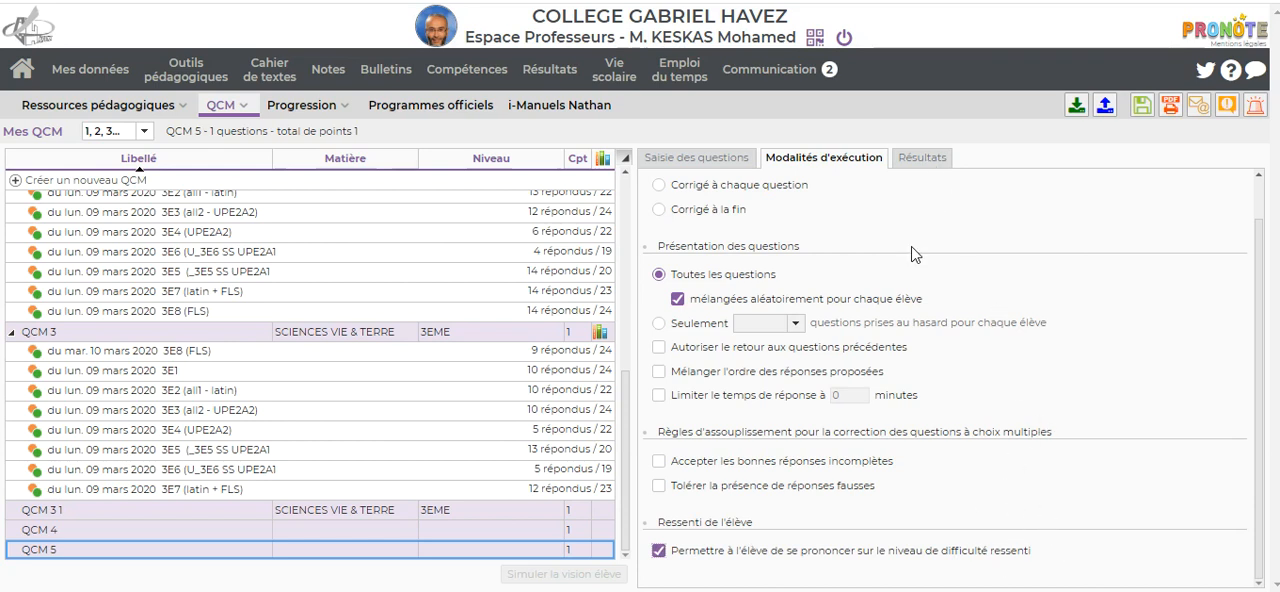
pyautogui.scroll(1, 925, 207)
# Step: Check the results of QCM 5, and duplicate Question 1
pyautogui.click(921, 160)
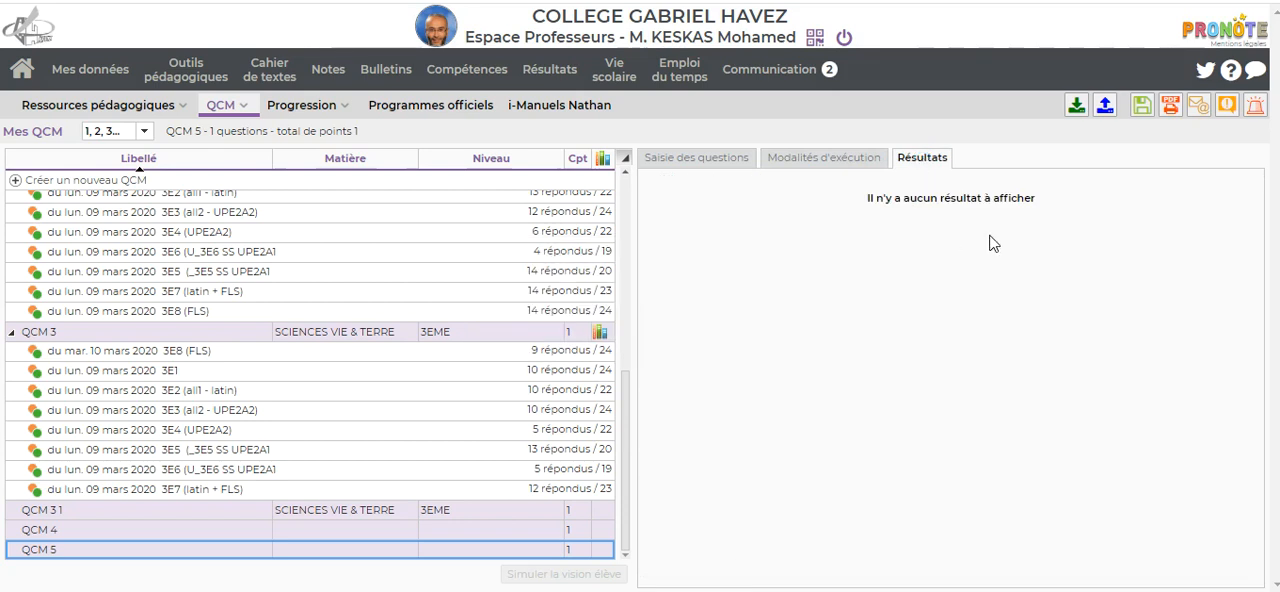
pyautogui.click(698, 159)
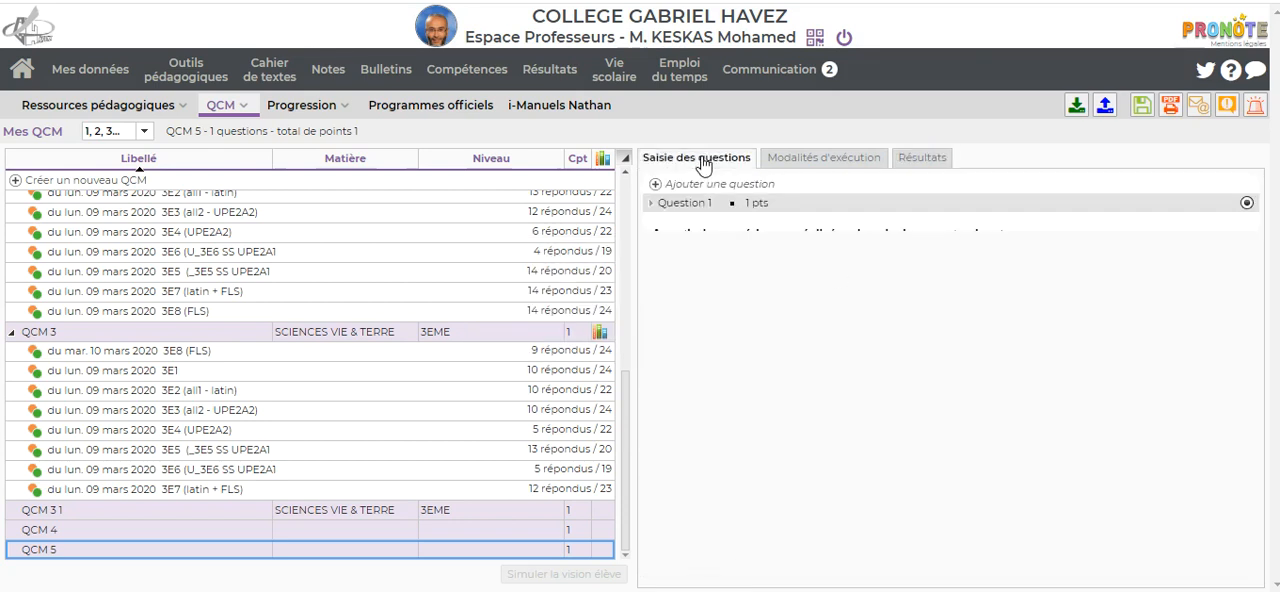
pyautogui.rightClick(684, 232)
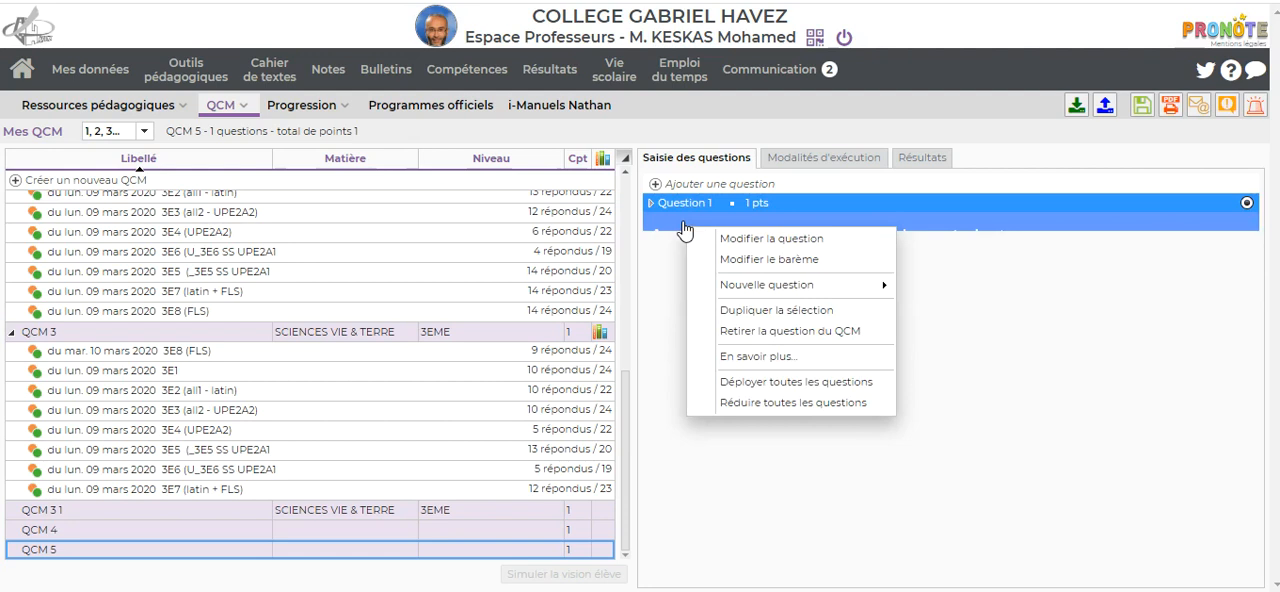
pyautogui.click(765, 320)
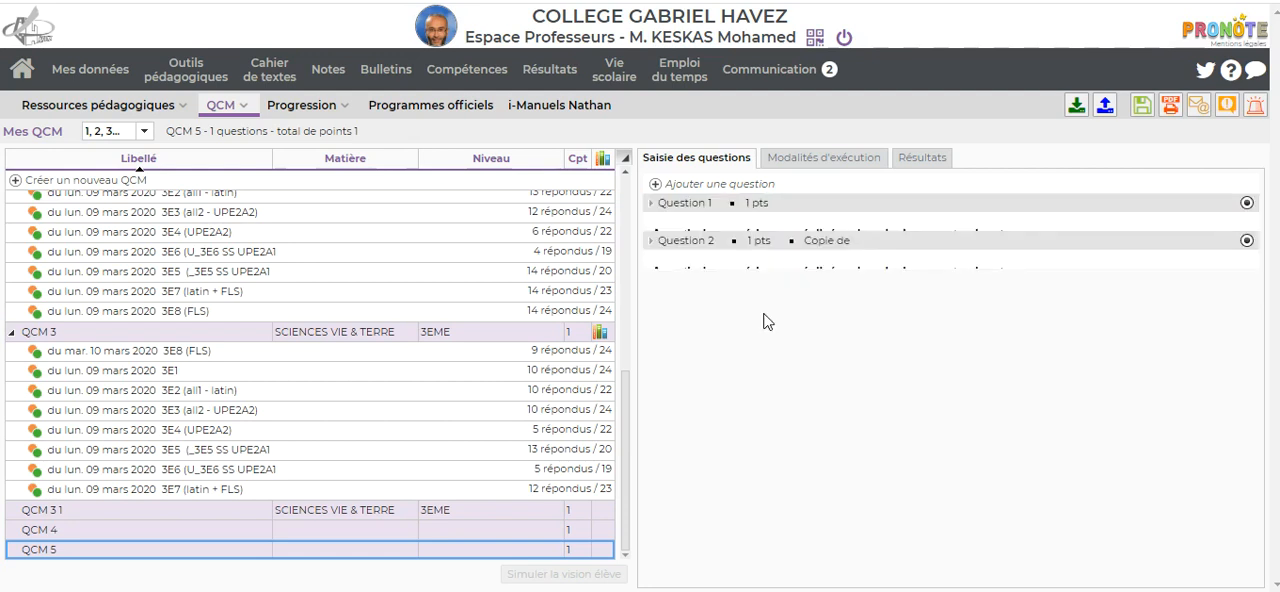
# Step: Edit the duplicated Question 2 and change its first answer to "1/Le cobaye B est tué par les toxines diphtériques"
pyautogui.doubleClick(687, 266)
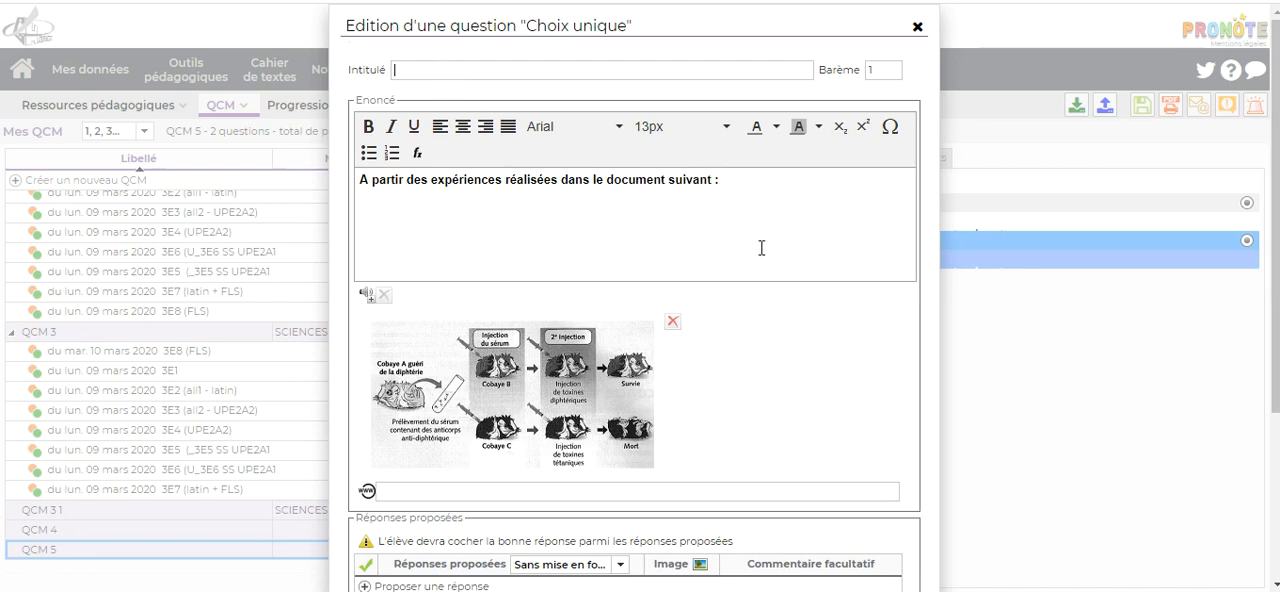
pyautogui.scroll(-5, 812, 270)
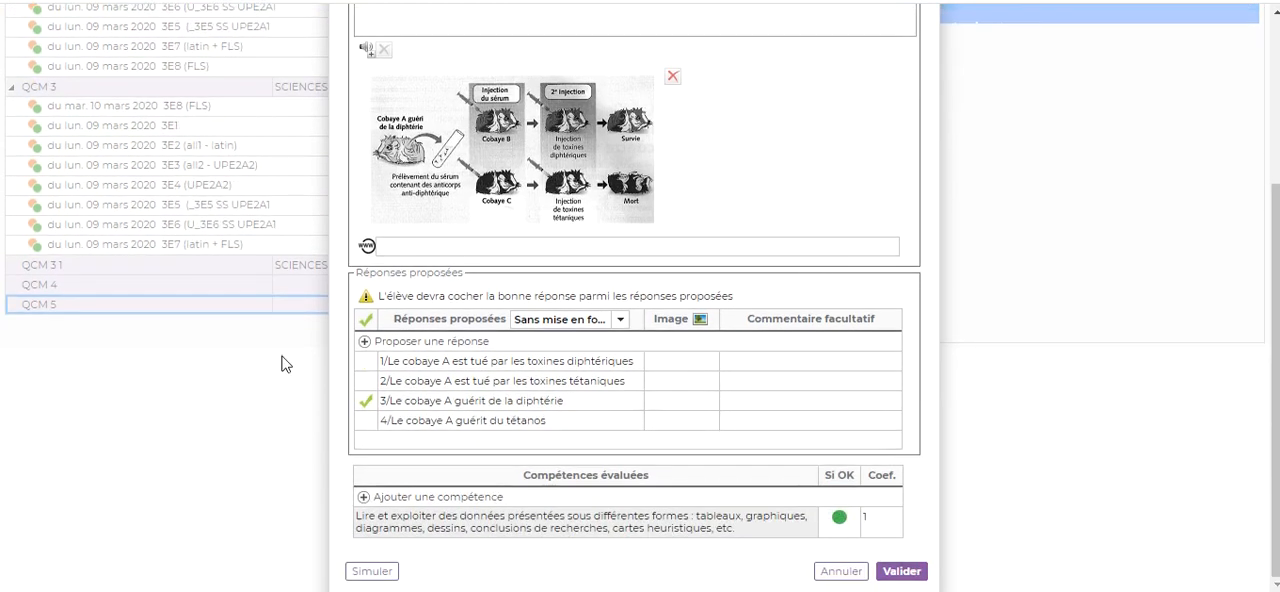
pyautogui.doubleClick(449, 363)
pyautogui.click(450, 362)
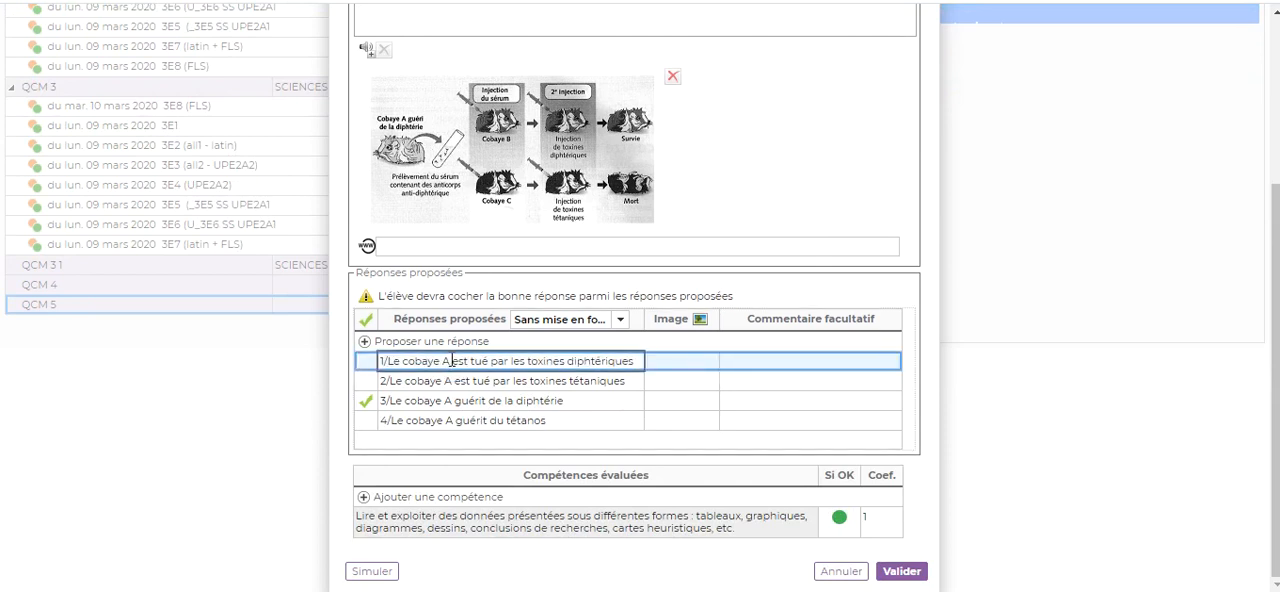
pyautogui.press('BackSpace')
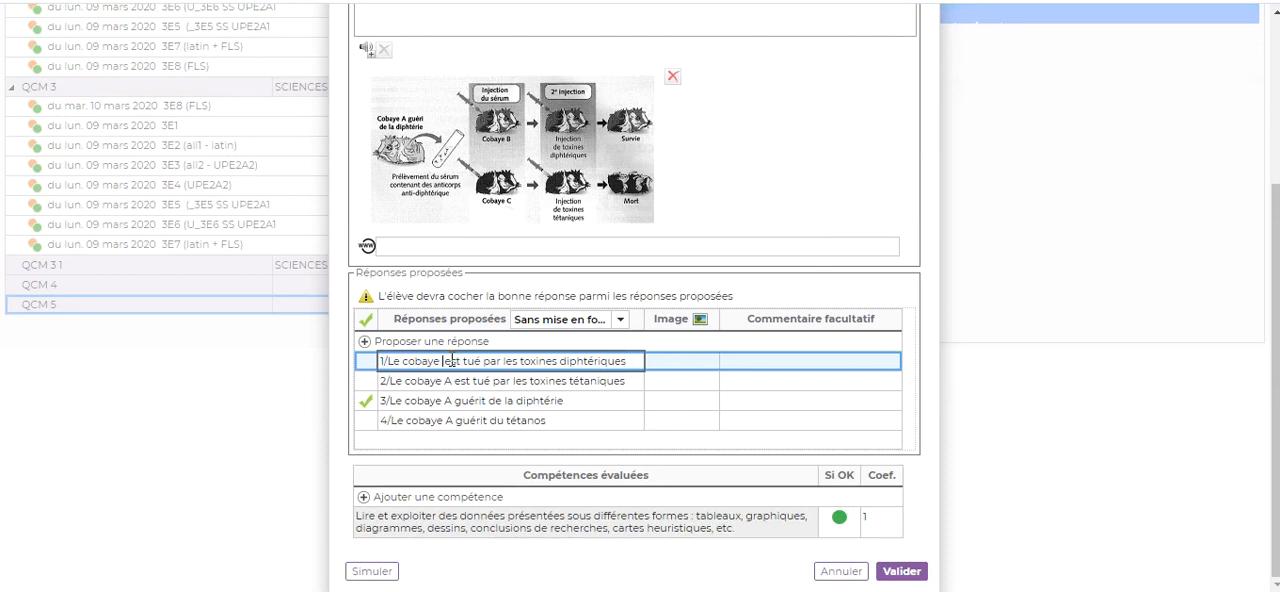
pyautogui.write('B')
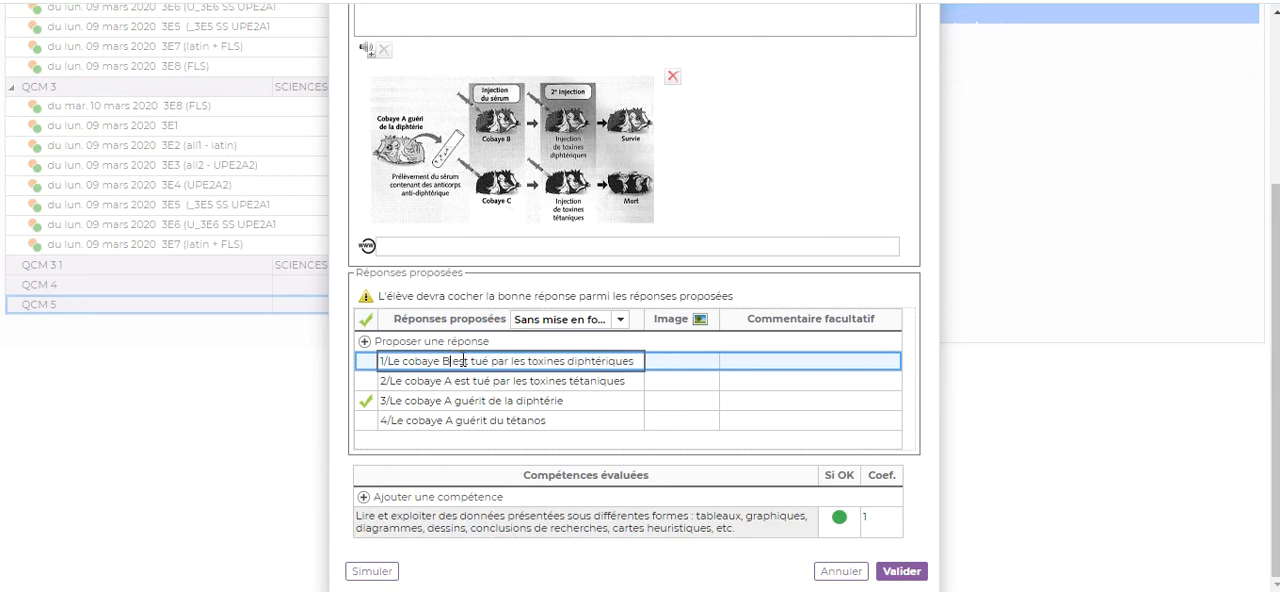
# Step: Change the second proposed answer to "2/Le cobaye B est tué par les toxines tétaniques"
pyautogui.click(453, 385)
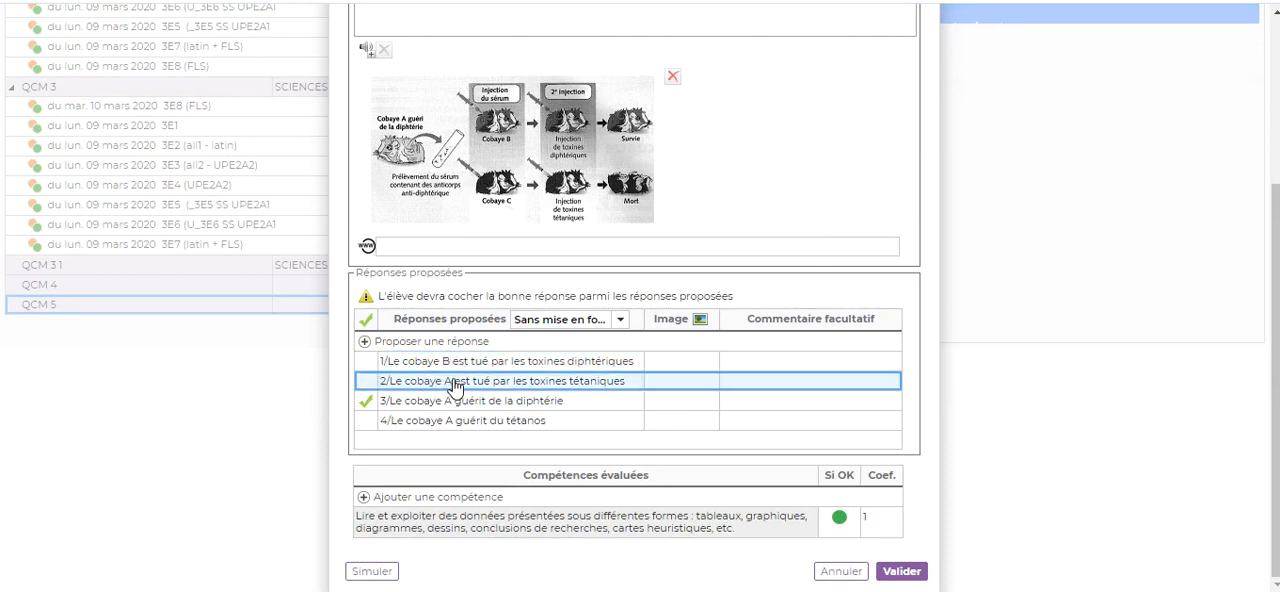
pyautogui.click(454, 382)
pyautogui.click(452, 380)
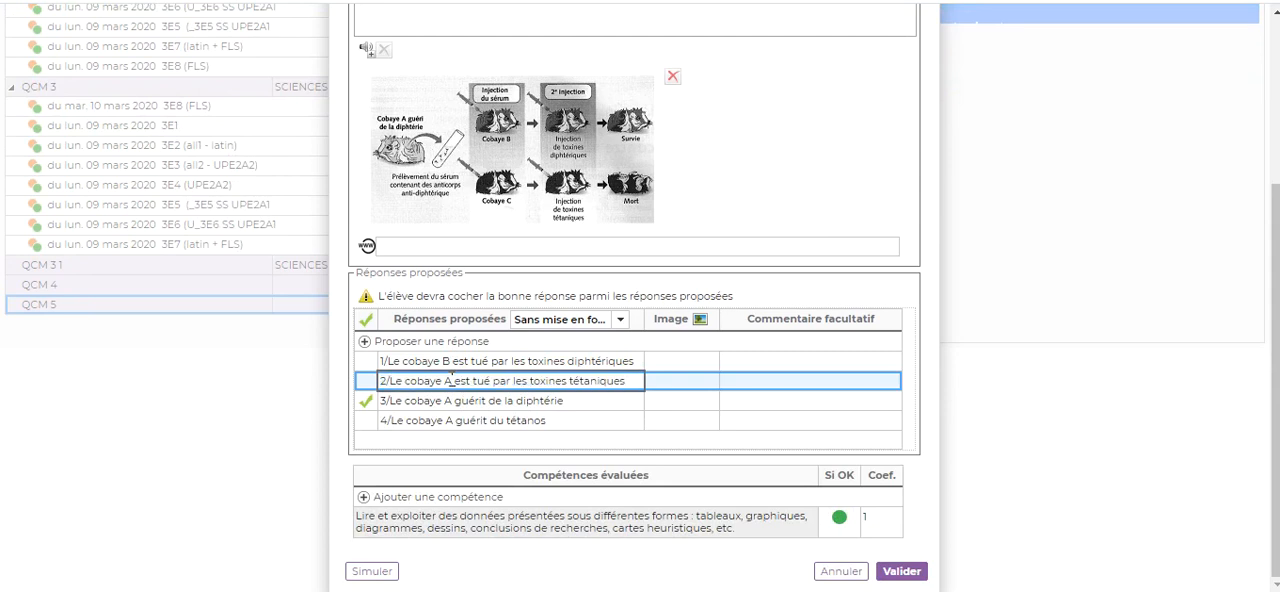
pyautogui.press('BackSpace')
pyautogui.write('B')
# Step: Change the third proposed answer to "3/Le cobaye B guérit de la diphtérie"
pyautogui.click(453, 403)
pyautogui.click(455, 401)
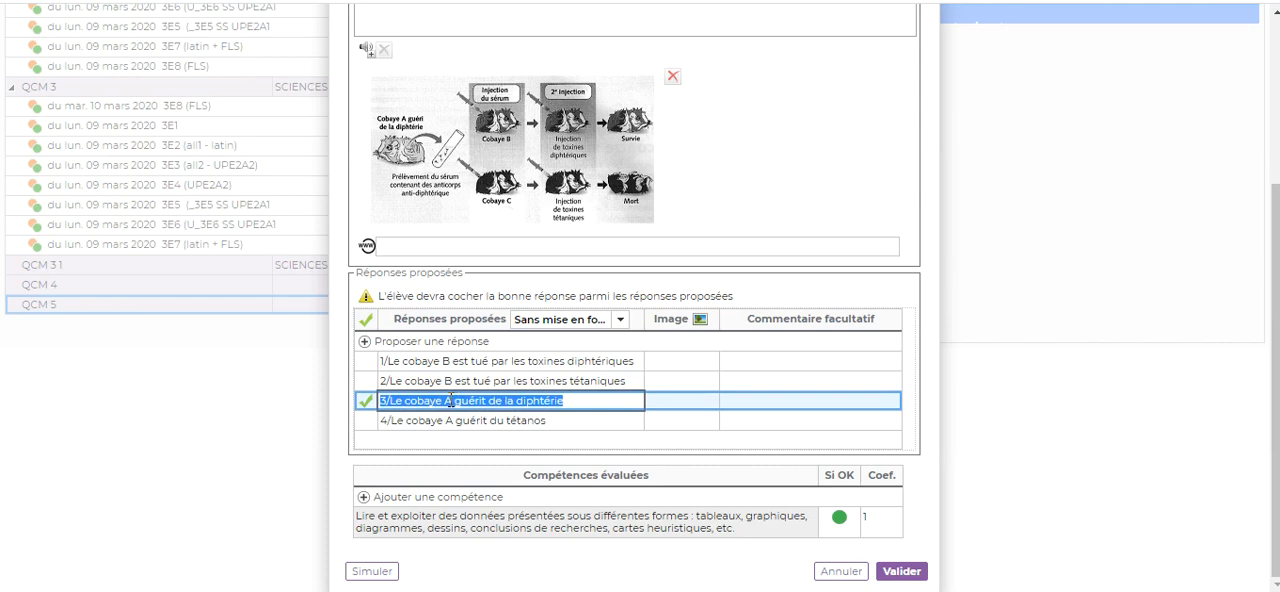
pyautogui.click(450, 401)
pyautogui.press('BackSpace')
pyautogui.write('B')
# Step: Change the fourth proposed answer to "4/Le cobaye B guérit du tétanos"
pyautogui.click(455, 430)
pyautogui.click(455, 428)
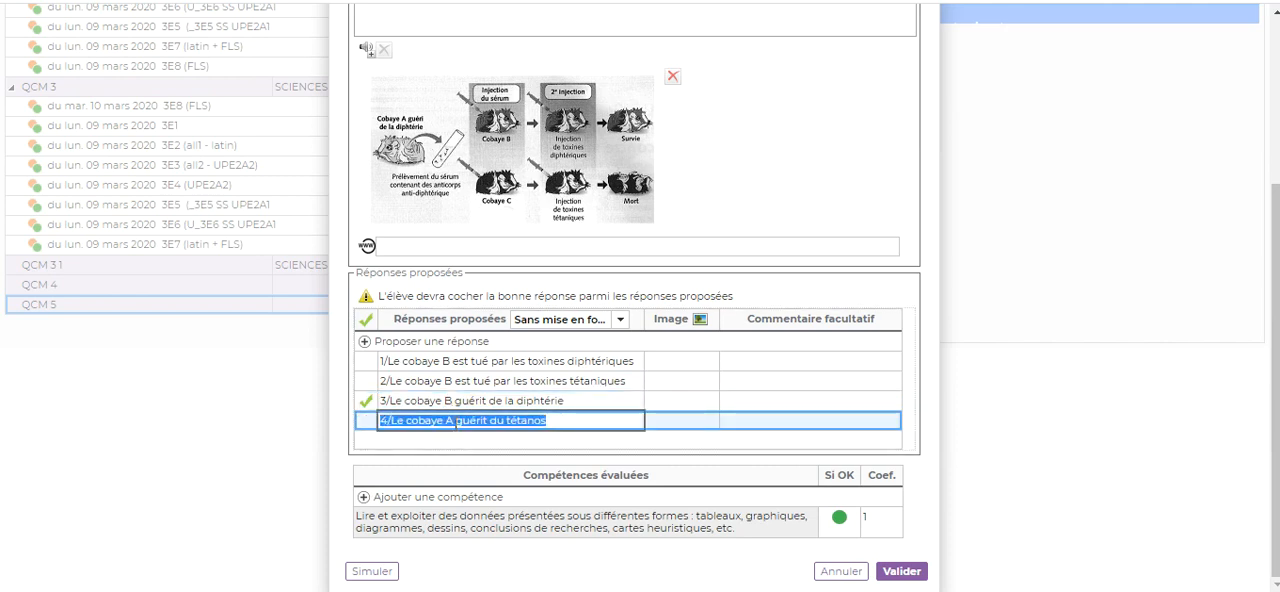
pyautogui.click(455, 424)
pyautogui.press('BackSpace')
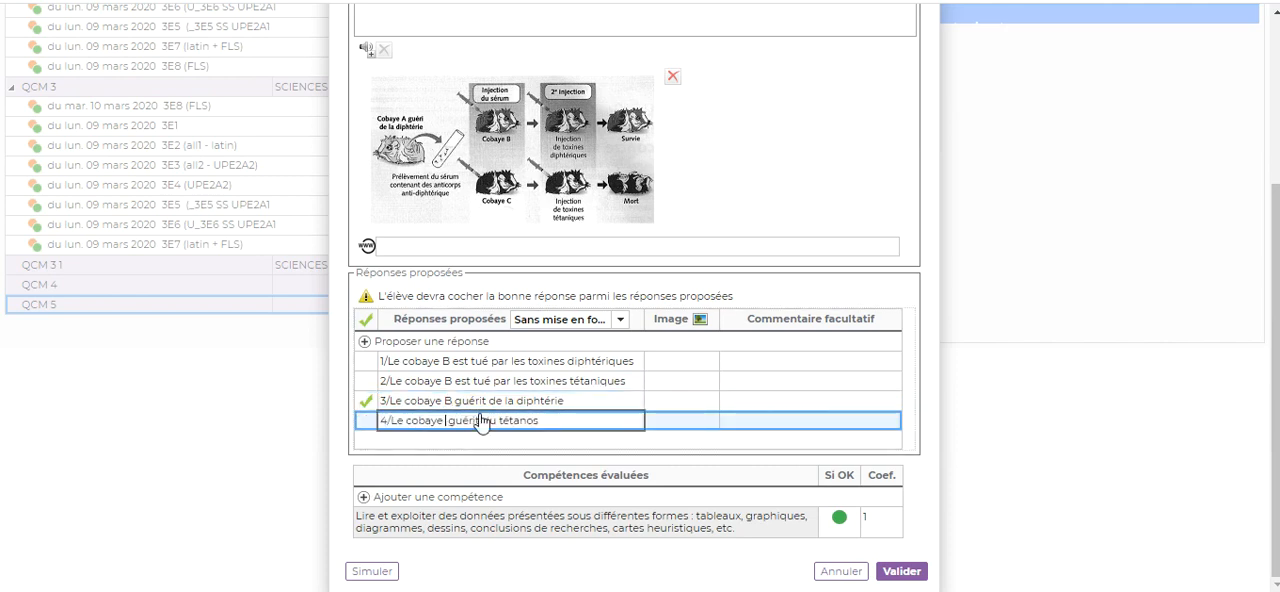
pyautogui.write('B')
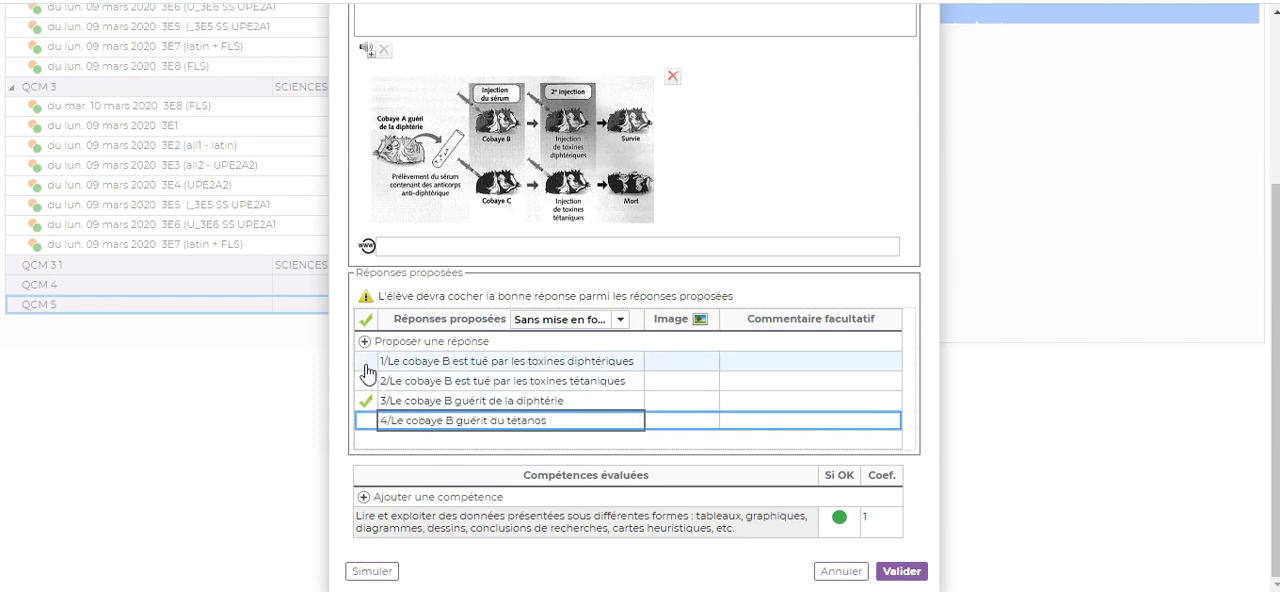
# Step: Try answer 1 as the correct one, mark answer 3 as correct again, and validate Question 2
pyautogui.click(364, 398)
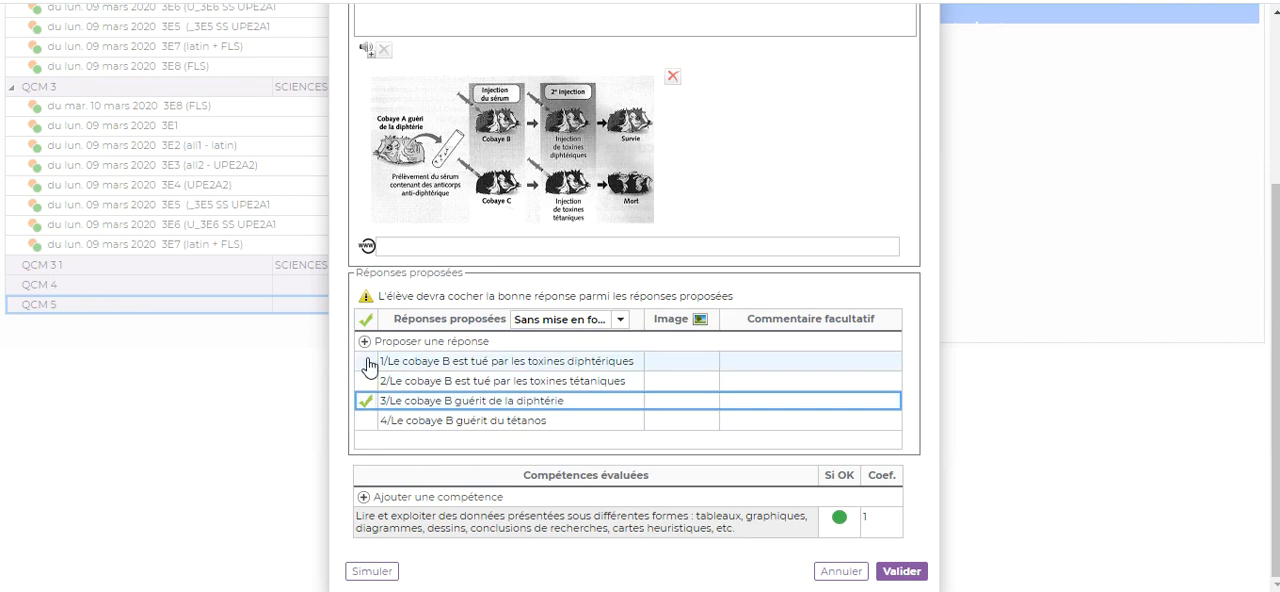
pyautogui.click(366, 362)
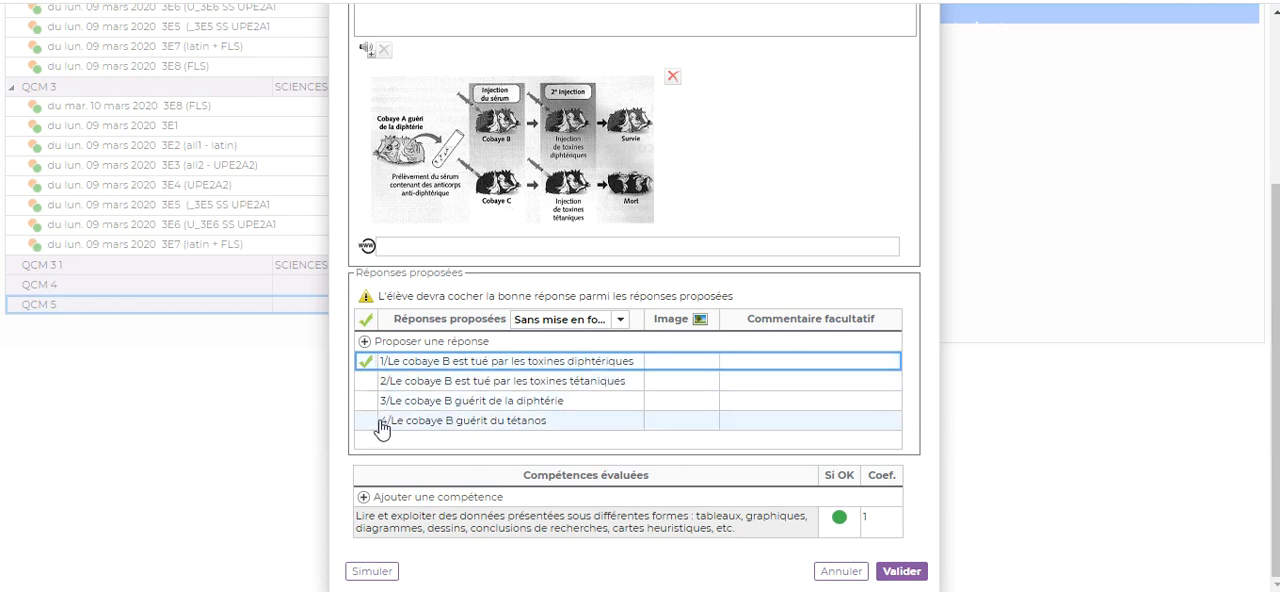
pyautogui.click(369, 407)
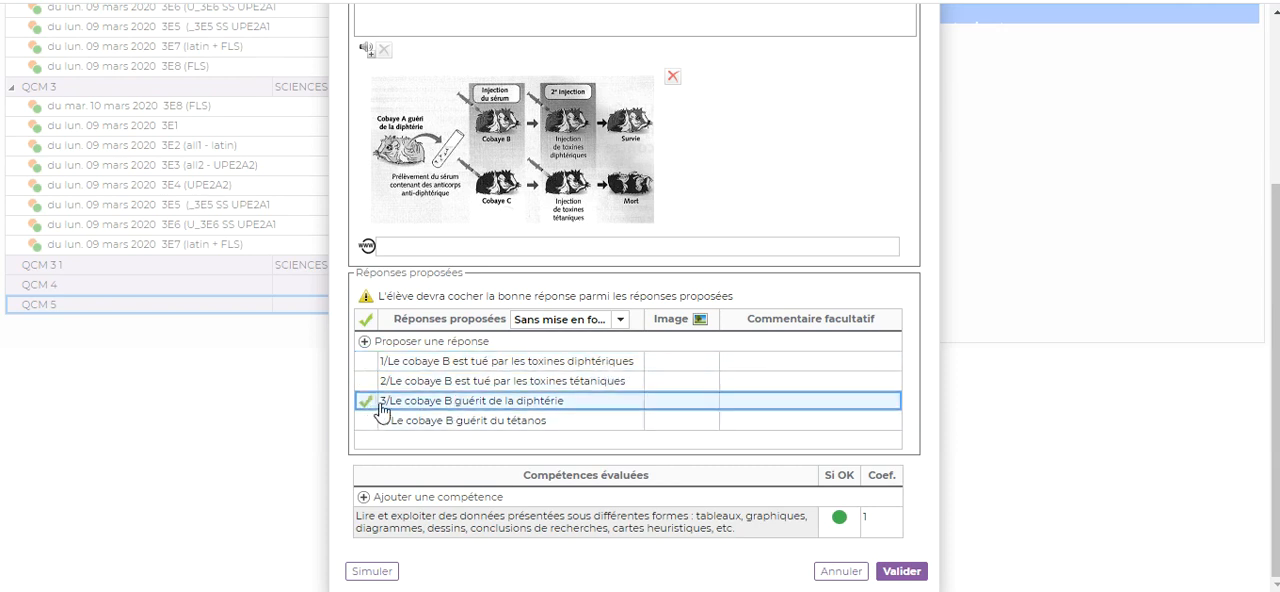
pyautogui.click(901, 573)
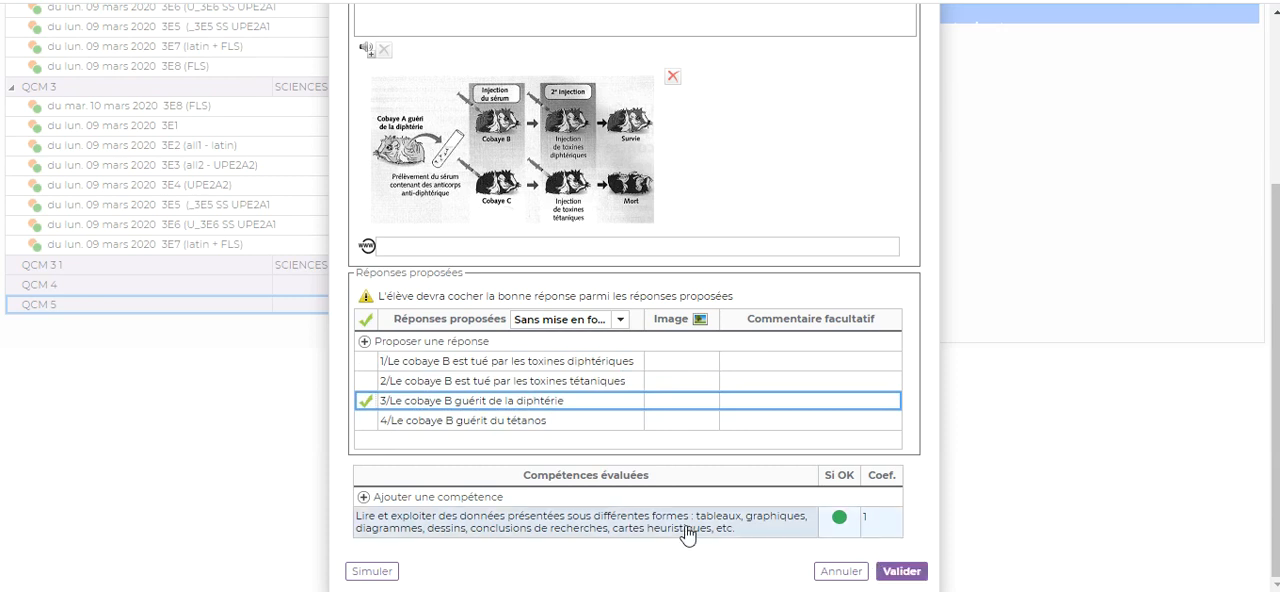
pyautogui.click(901, 572)
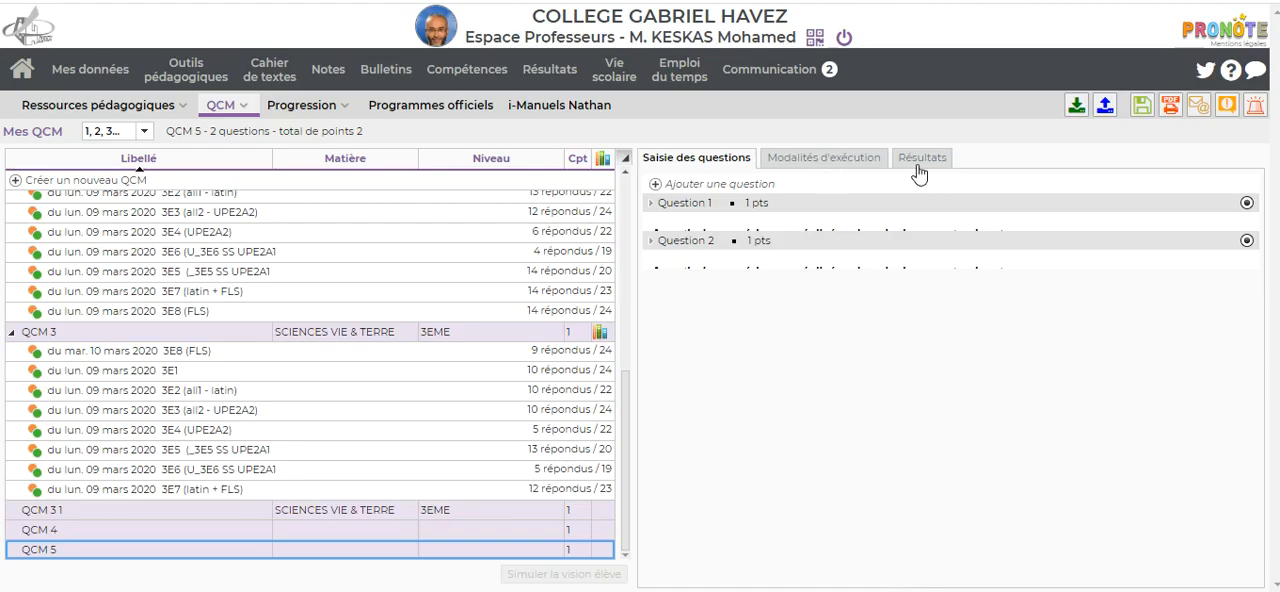
# Step: Review QCM 5's execution settings, return to its questions, and save the QCM
pyautogui.click(838, 162)
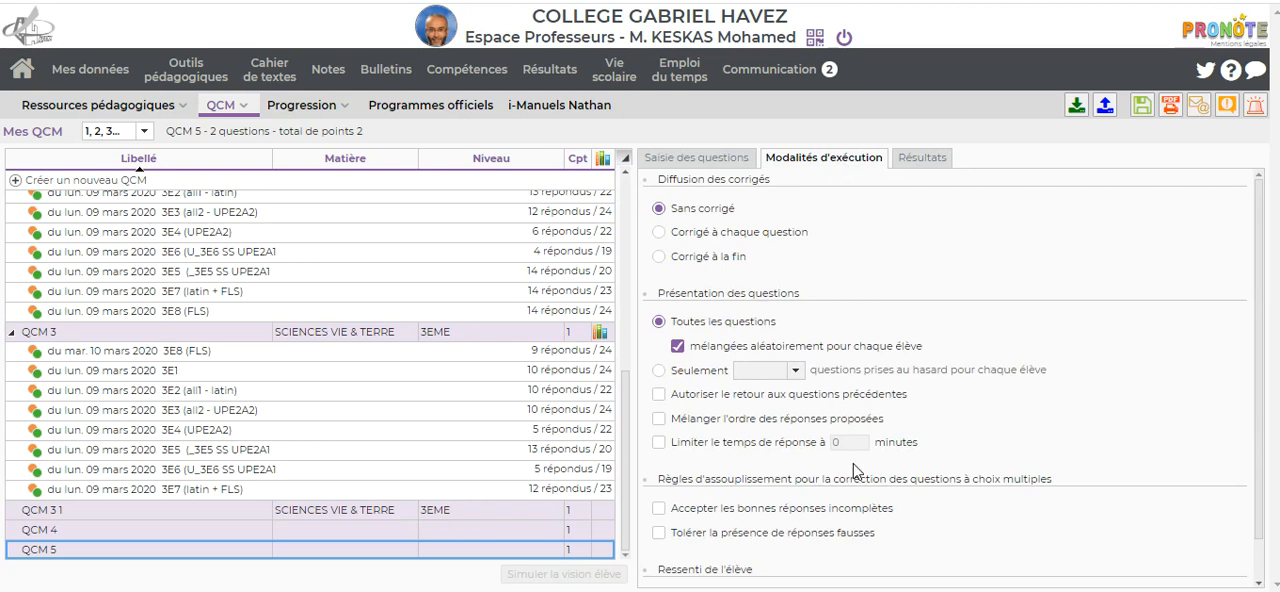
pyautogui.click(750, 160)
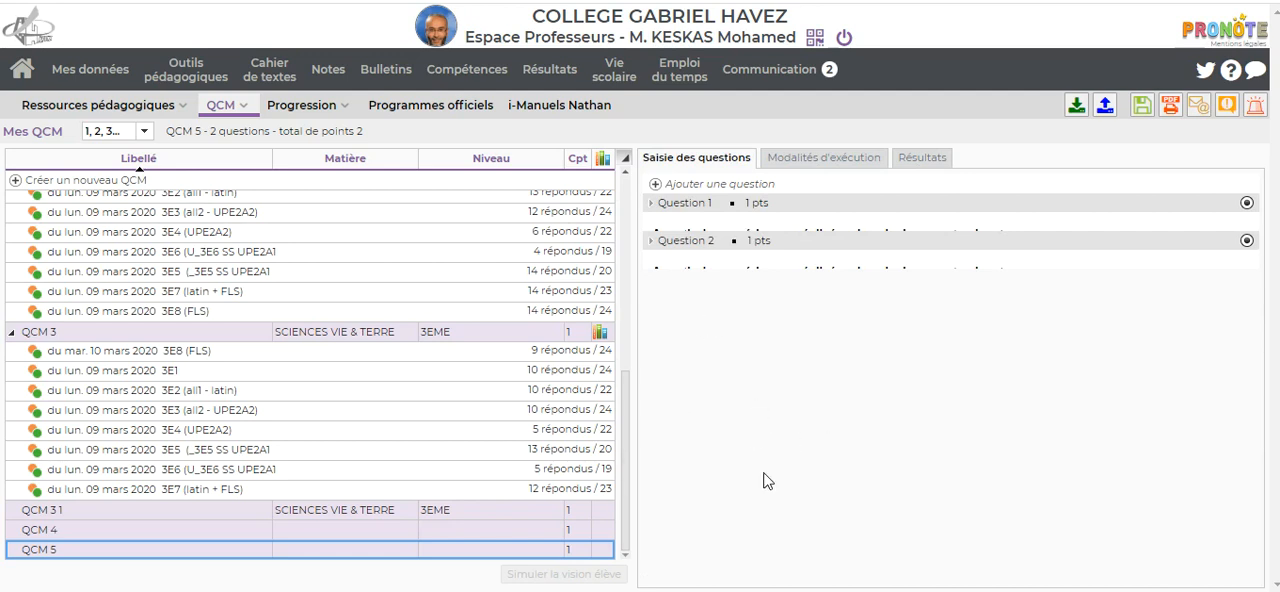
pyautogui.click(1141, 108)
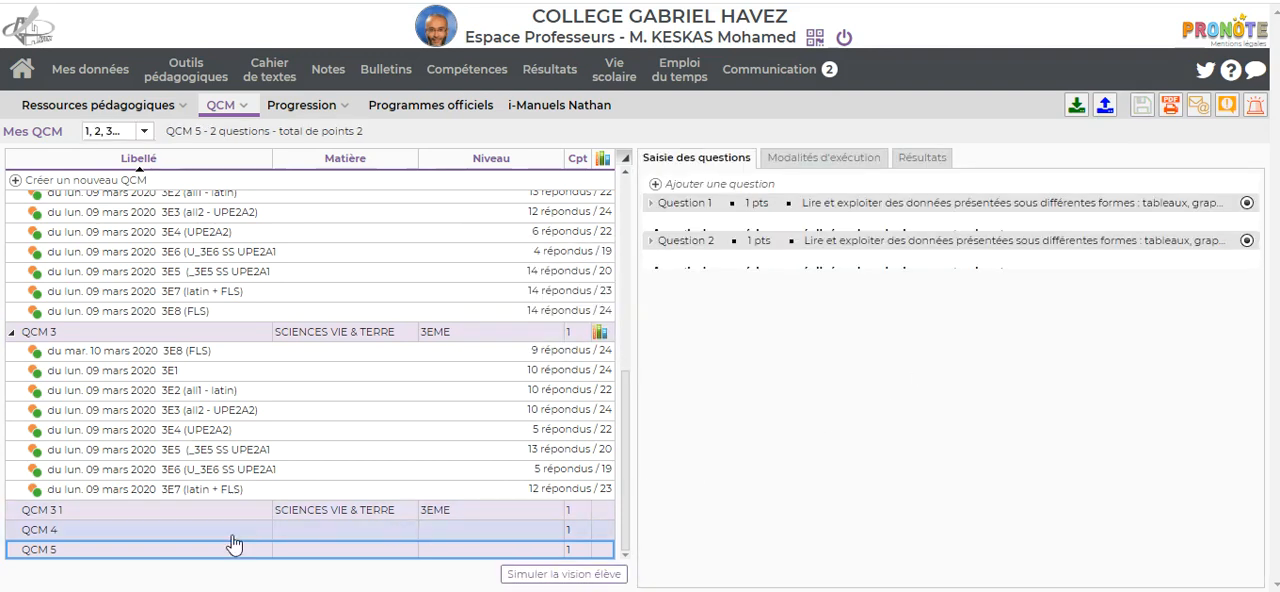
# Step: Associate QCM 5 with a new competency evaluation for the service SCIENCES VIE & TERRE - 3E1
pyautogui.rightClick(180, 562)
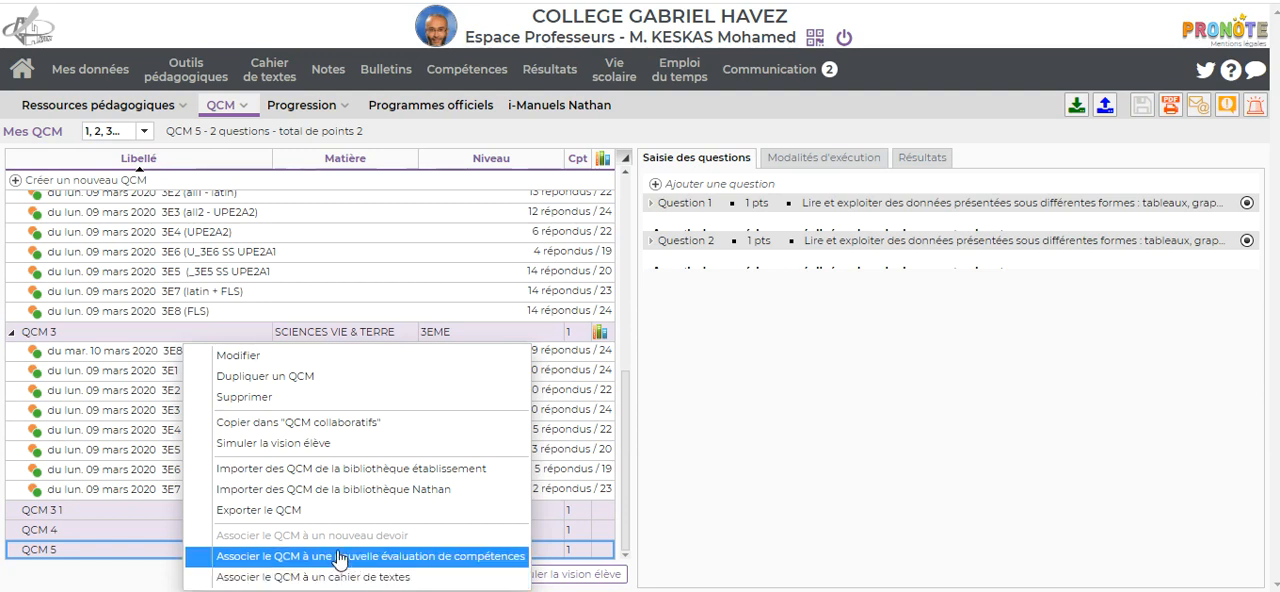
pyautogui.click(391, 568)
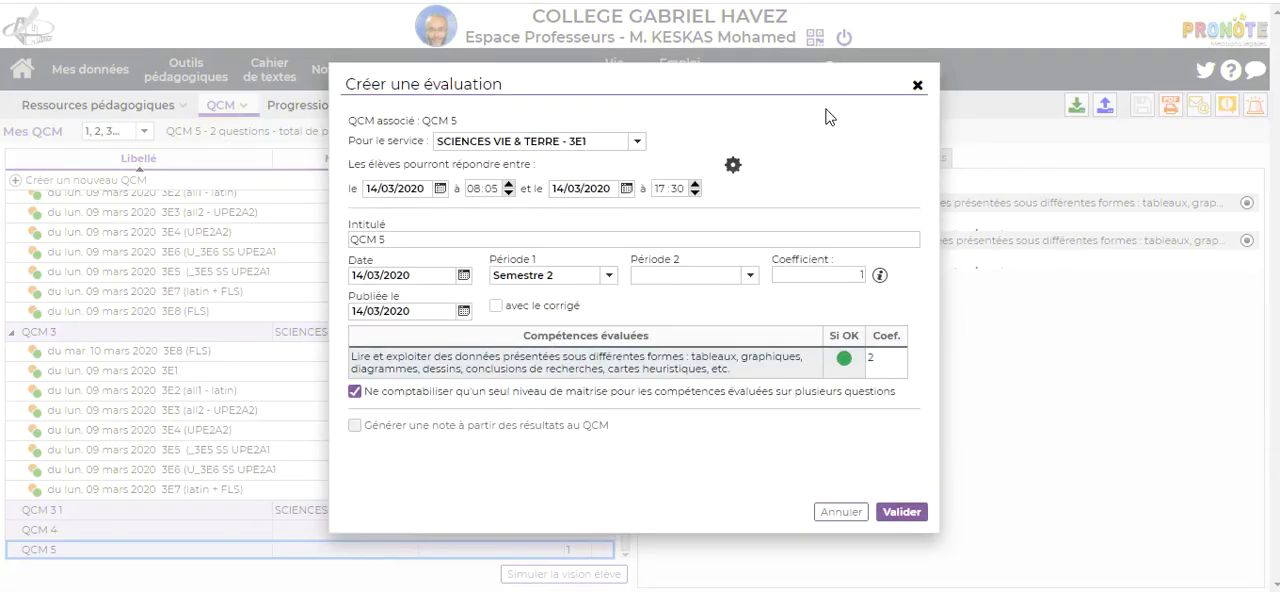
pyautogui.click(637, 145)
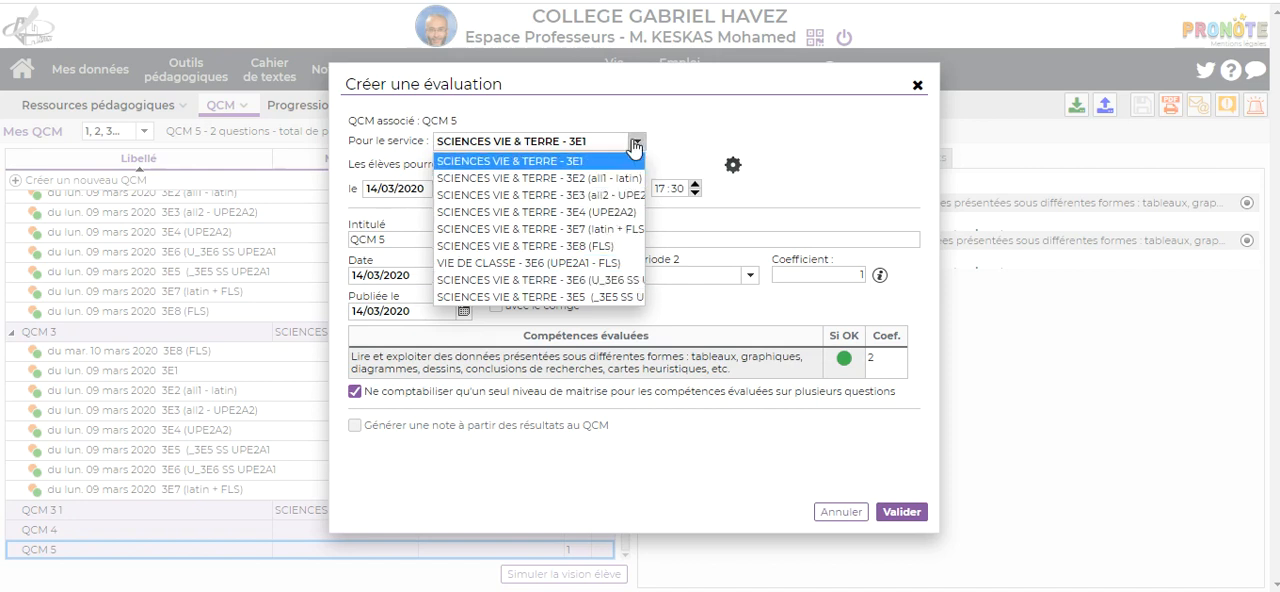
pyautogui.click(624, 147)
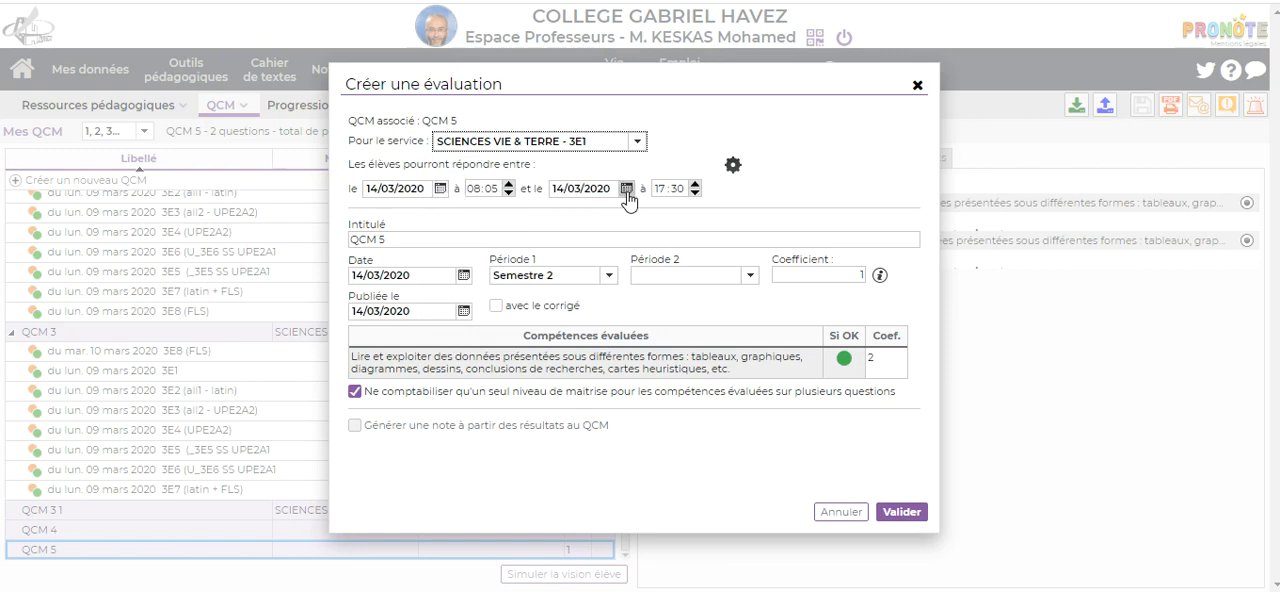
# Step: Set the evaluation's answer period from 16/03/2020 to 23/03/2020 and validate the evaluation
pyautogui.click(440, 189)
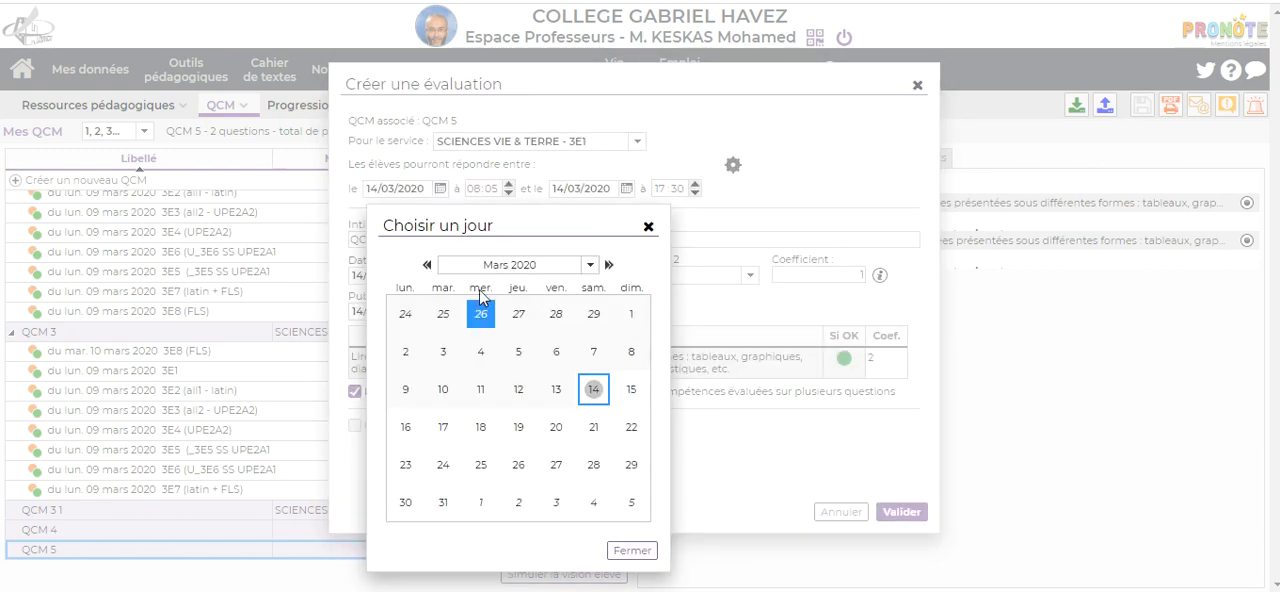
pyautogui.click(408, 428)
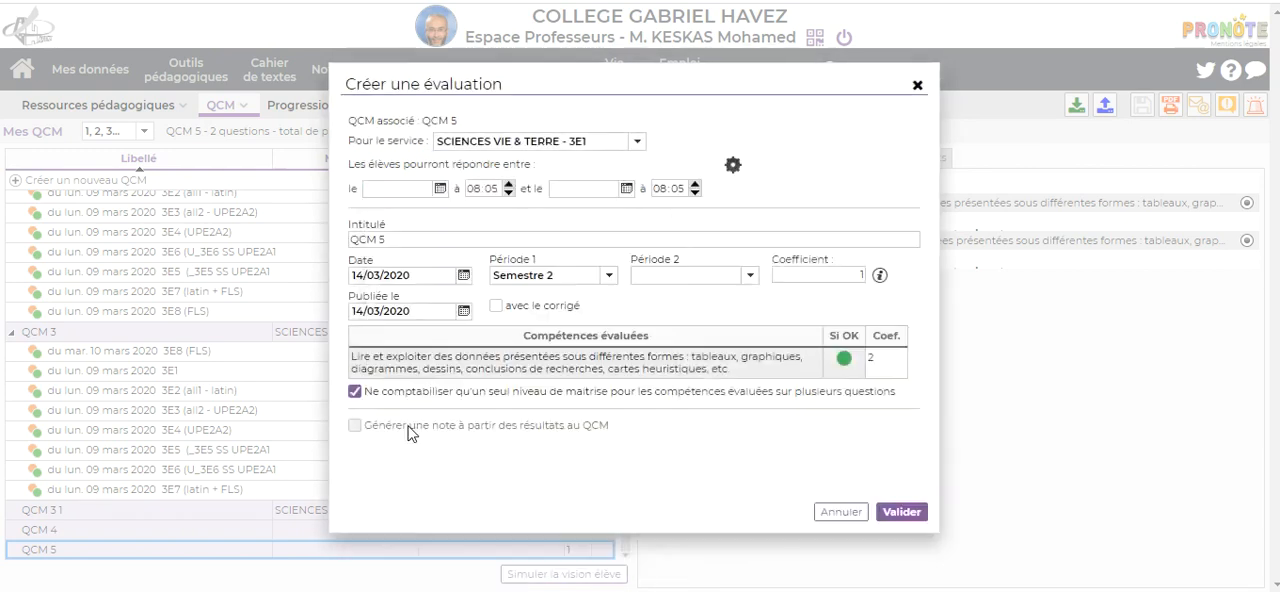
pyautogui.click(627, 188)
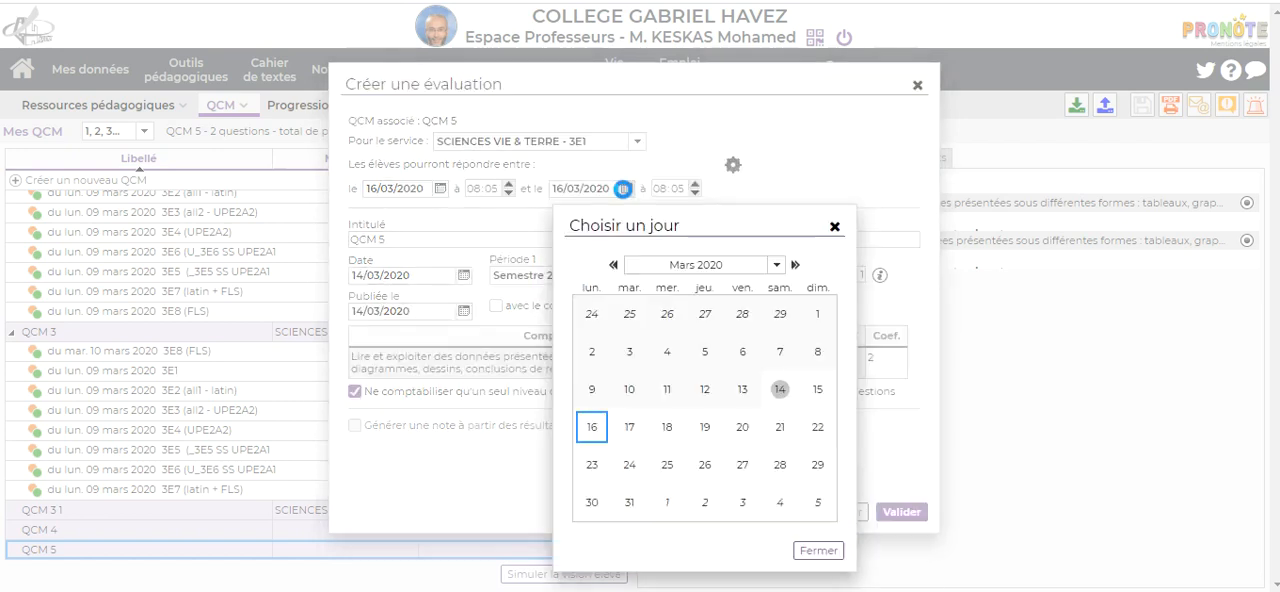
pyautogui.click(592, 466)
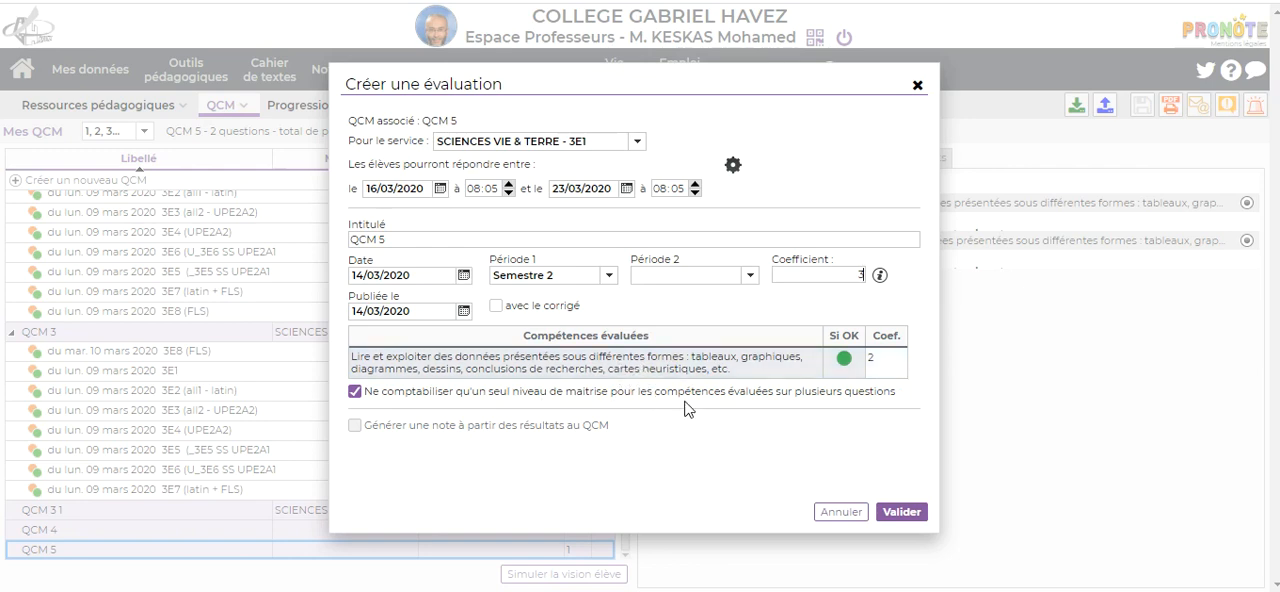
pyautogui.click(906, 514)
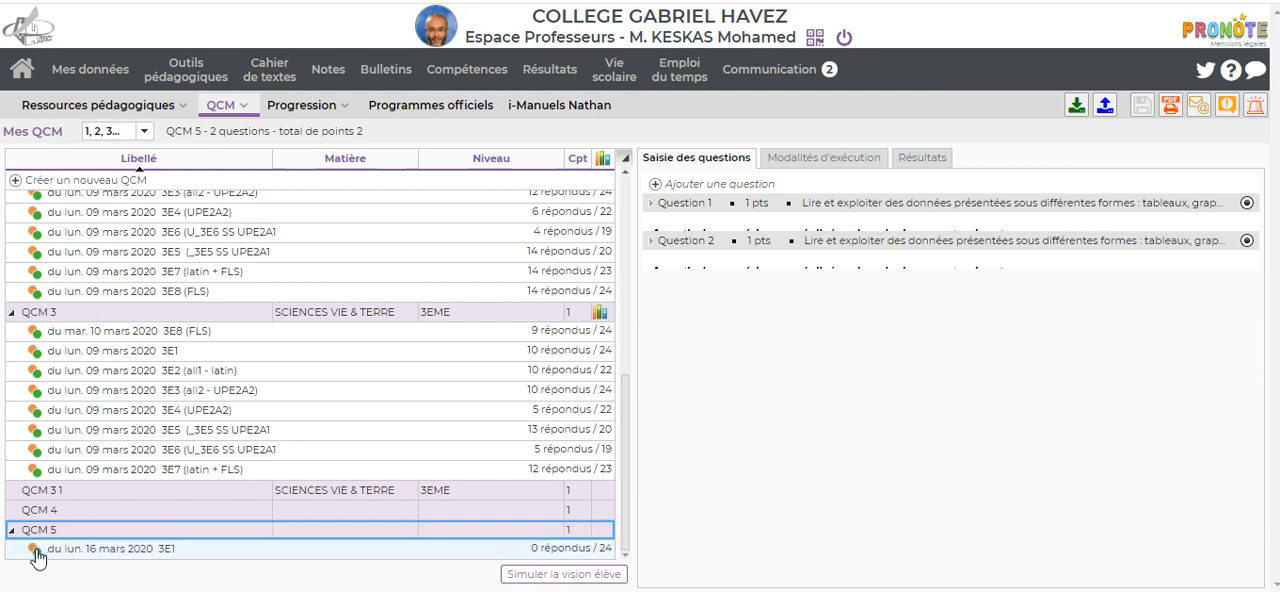
# Step: Open the competency evaluations for class 3E1 and examine the student results for QCM 5 and QCM 3
pyautogui.scroll(10, 107, 312)
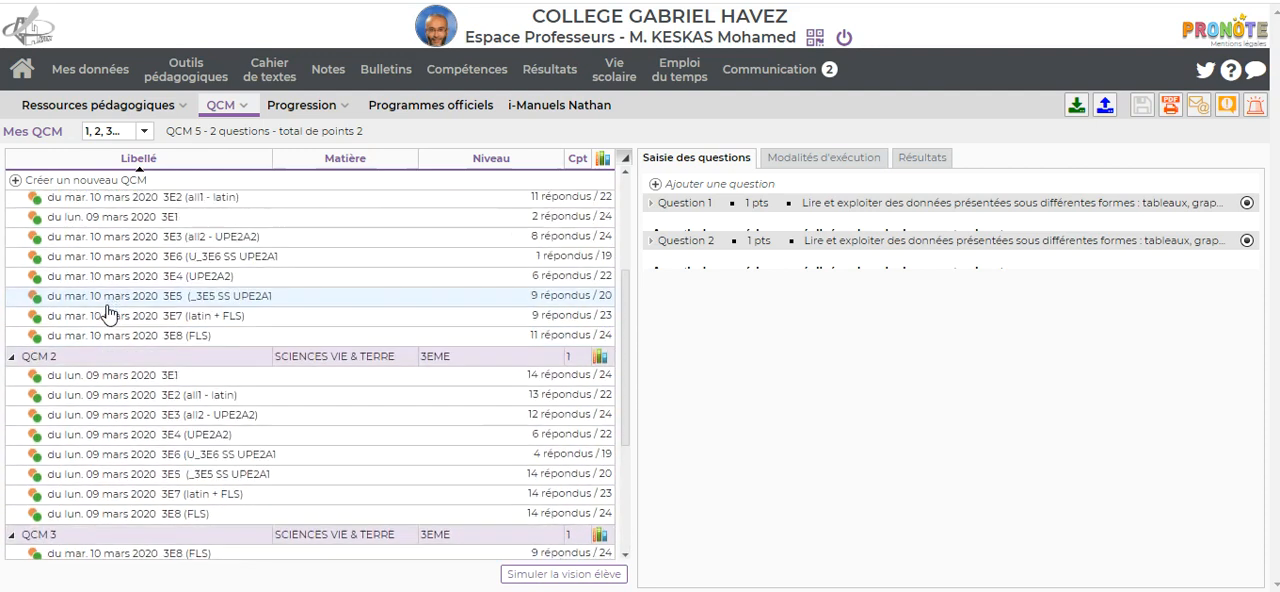
pyautogui.scroll(1, 107, 312)
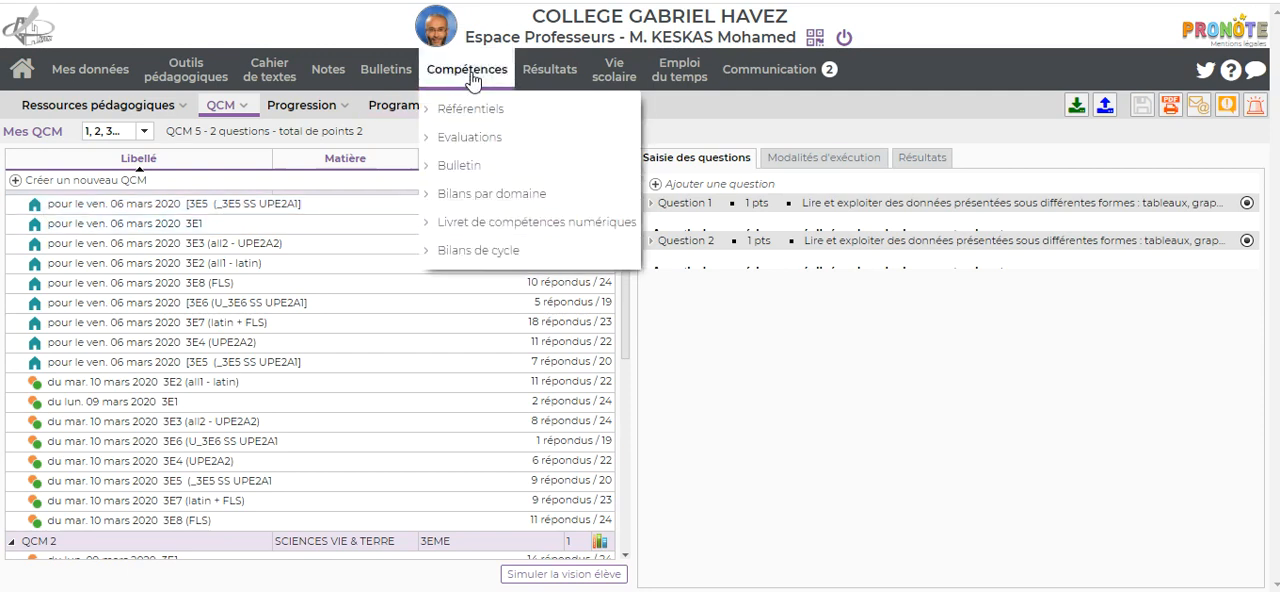
pyautogui.scroll(-10, 143, 285)
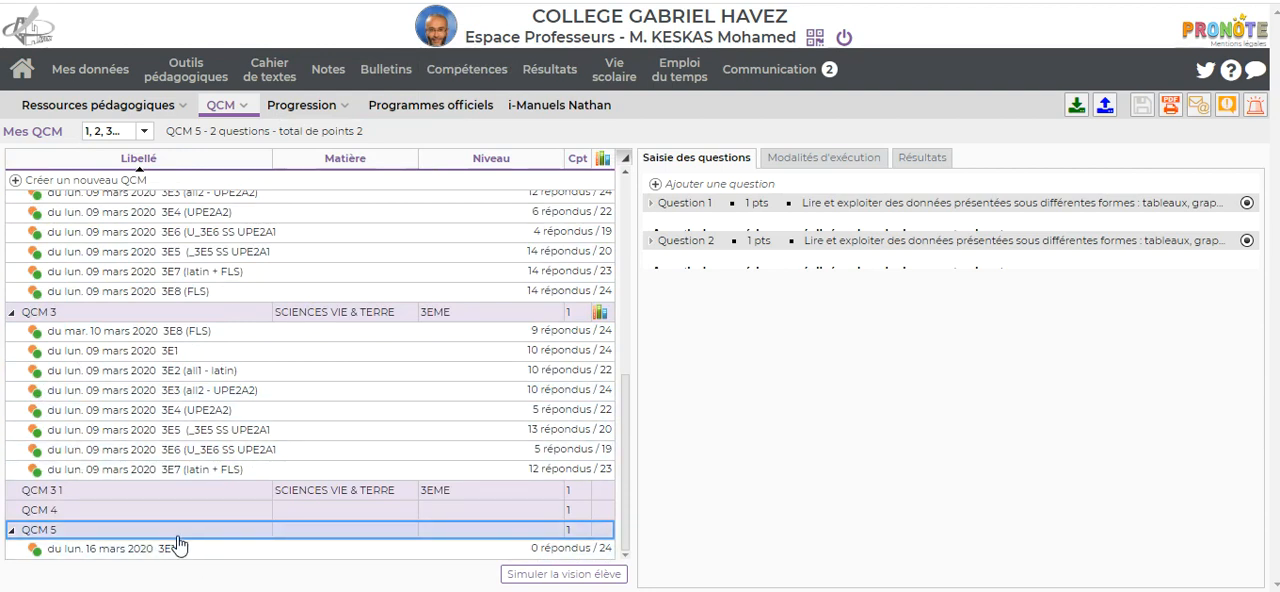
pyautogui.click(468, 70)
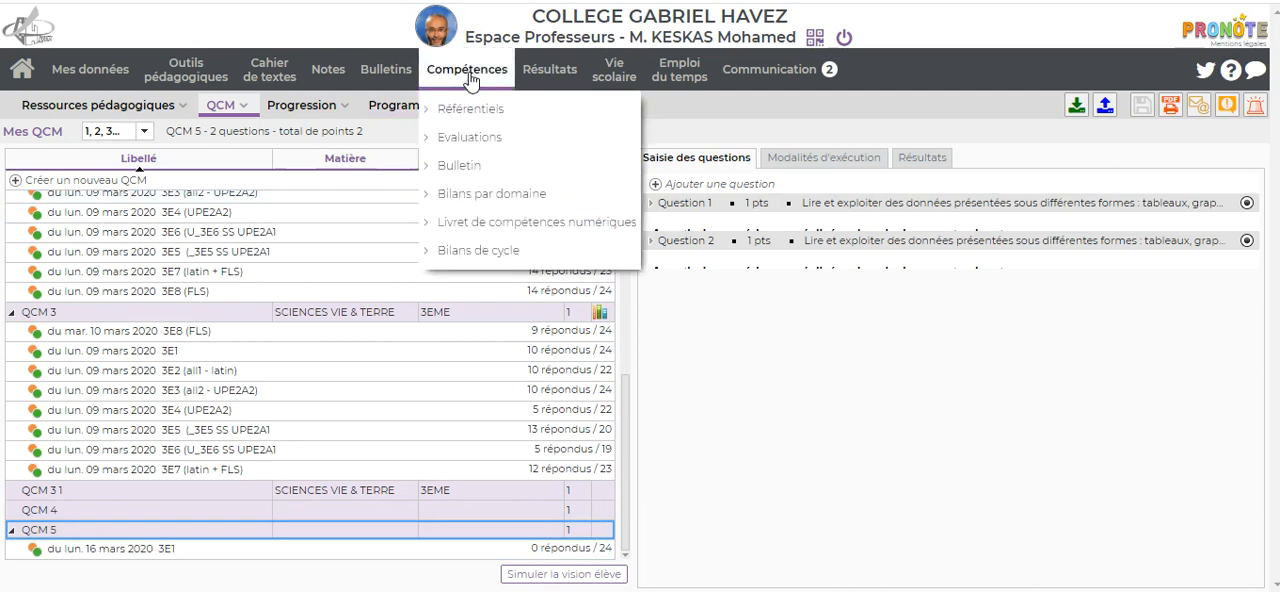
pyautogui.click(449, 136)
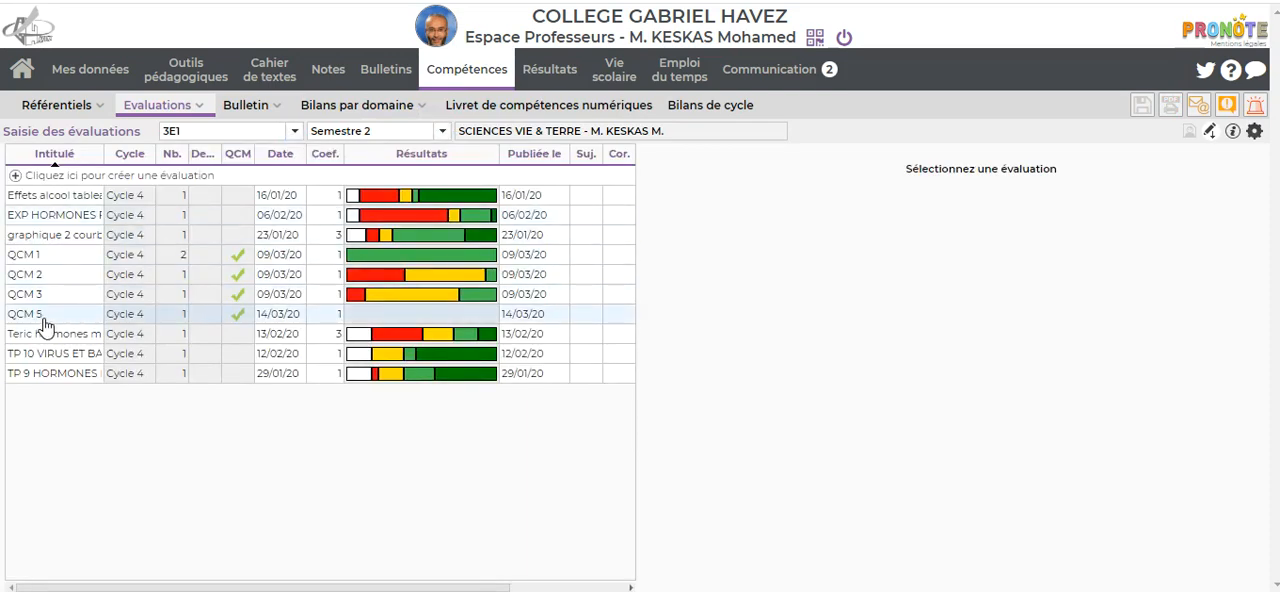
pyautogui.click(291, 318)
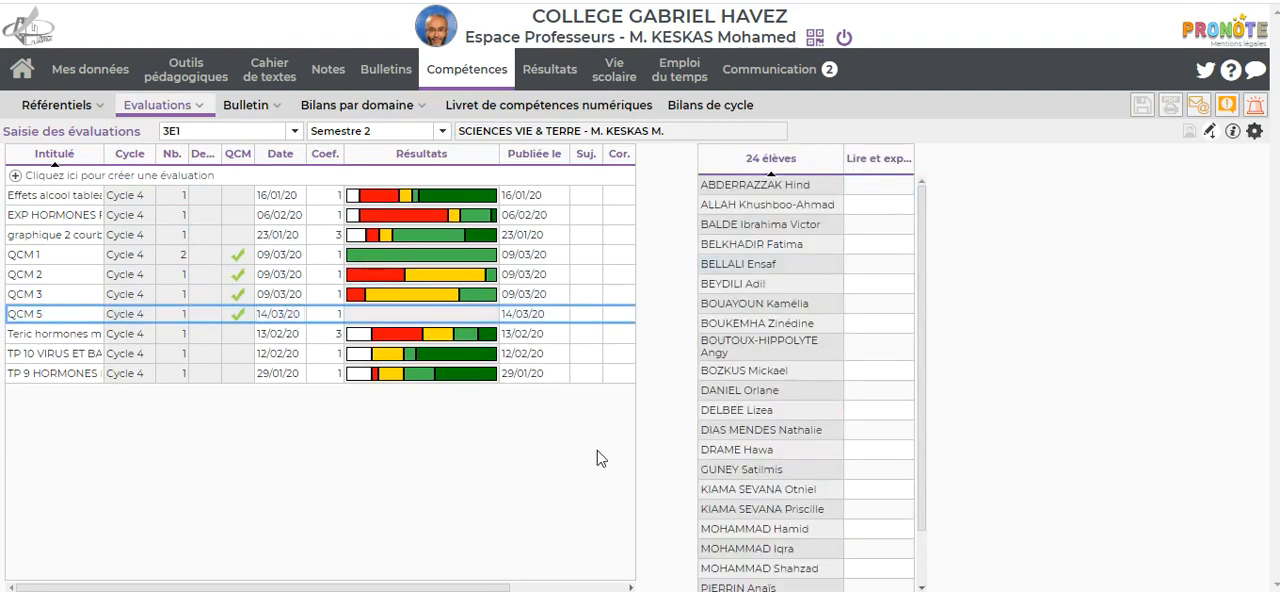
pyautogui.click(74, 295)
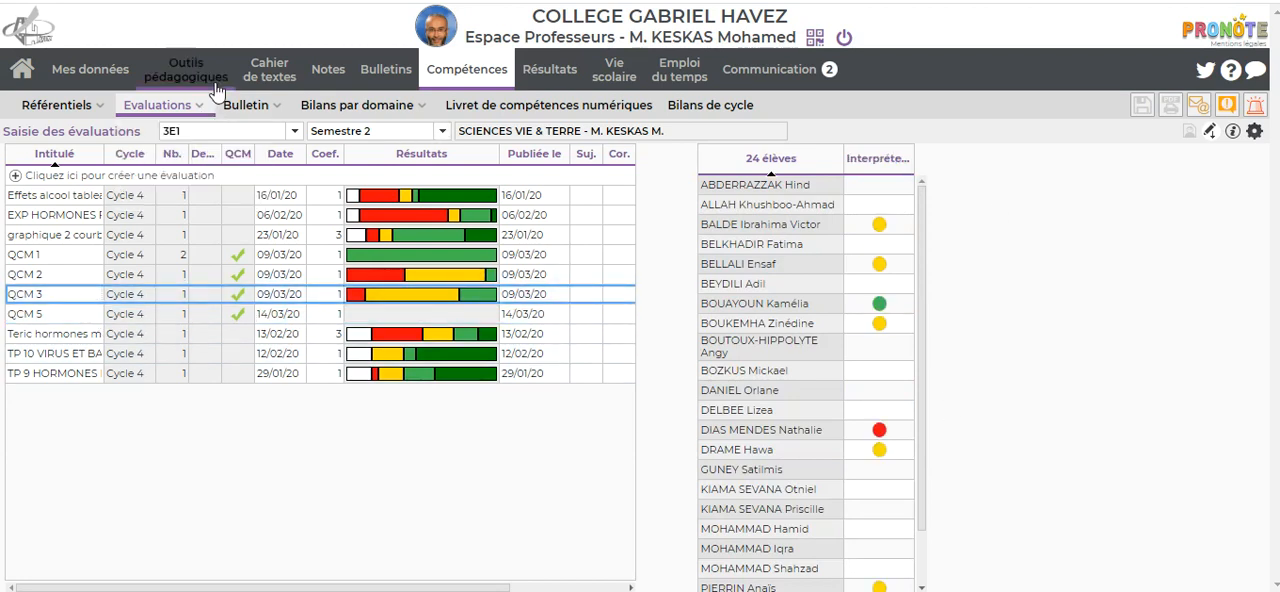
# Step: Return to the list of QCMs and view the QCM 5 entry with its associated 3E1 evaluation
pyautogui.moveTo(226, 104)
pyautogui.moveTo(186, 70)
pyautogui.click(185, 140)
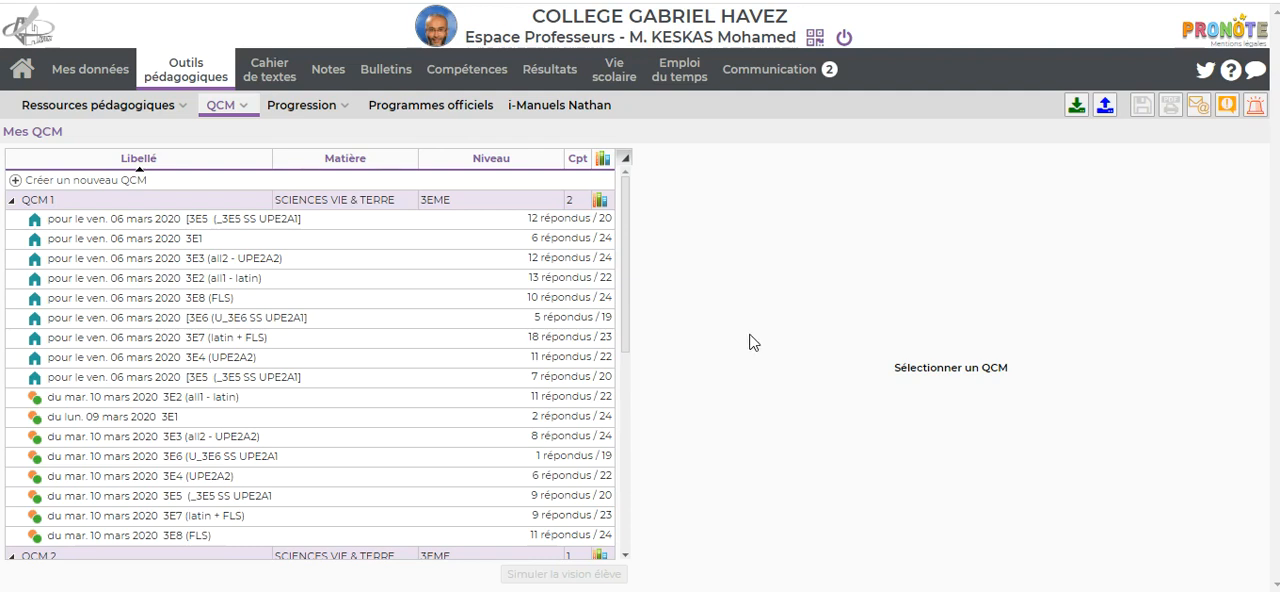
pyautogui.moveTo(626, 289); pyautogui.dragTo(646, 530)
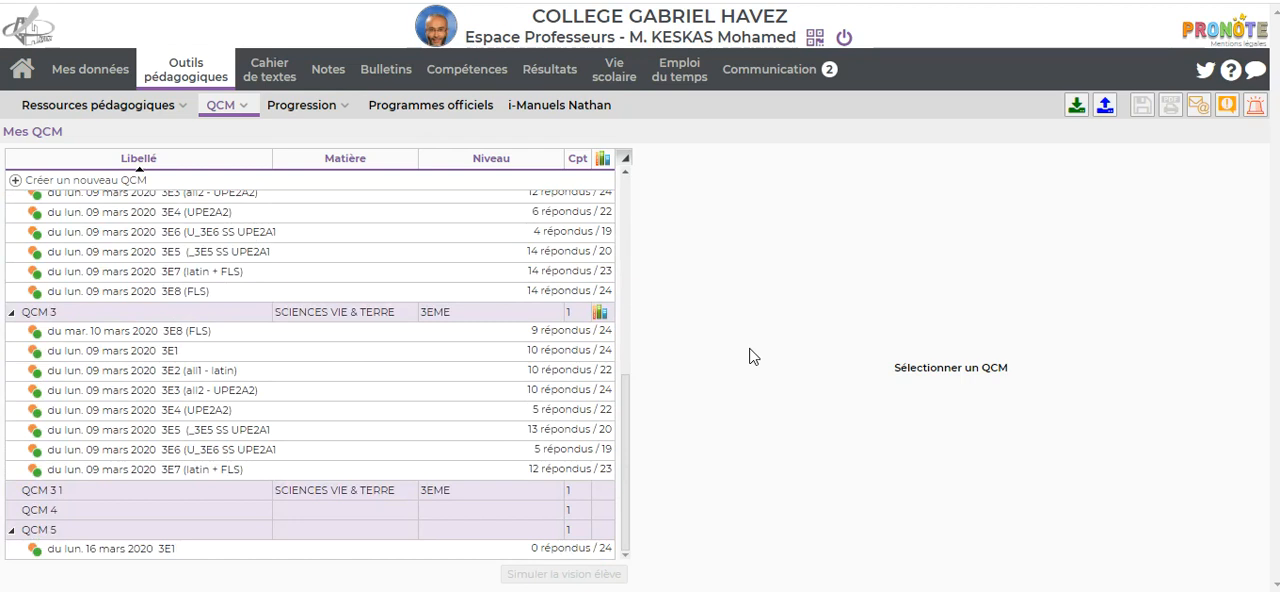